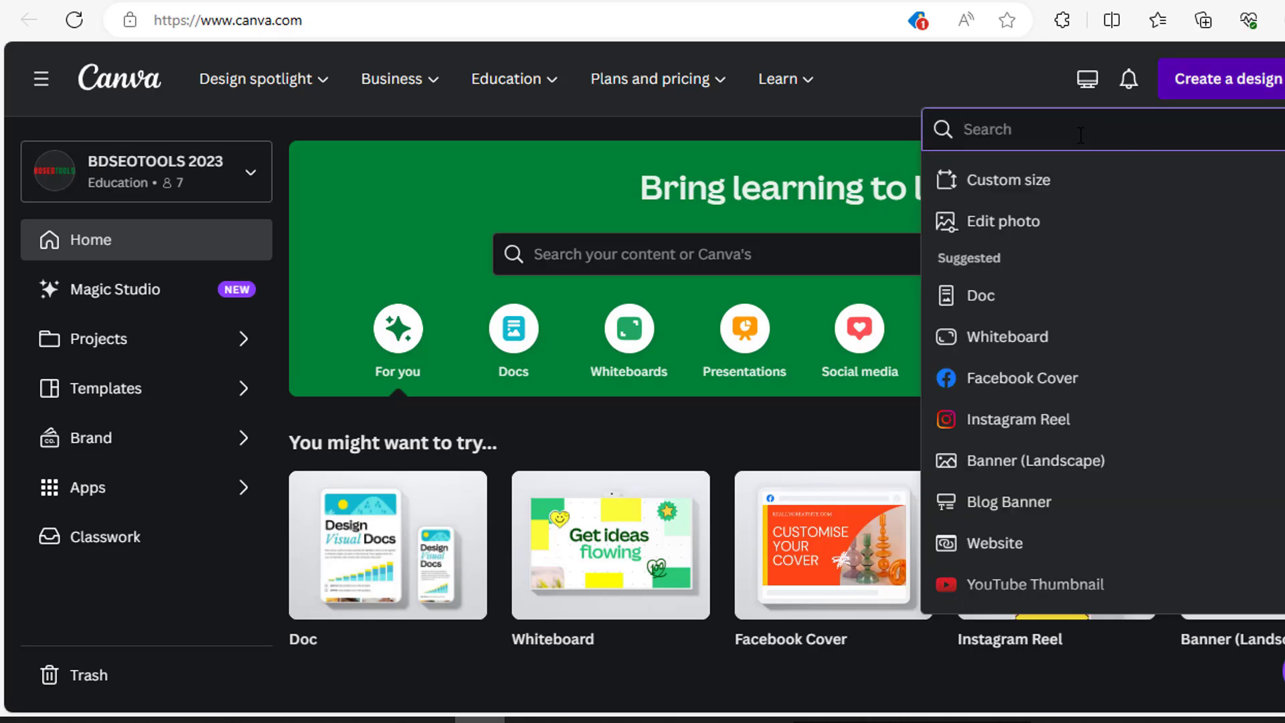
Step: Create a new YouTube Video design sized 1920 × 1080 px
text(youtube video)
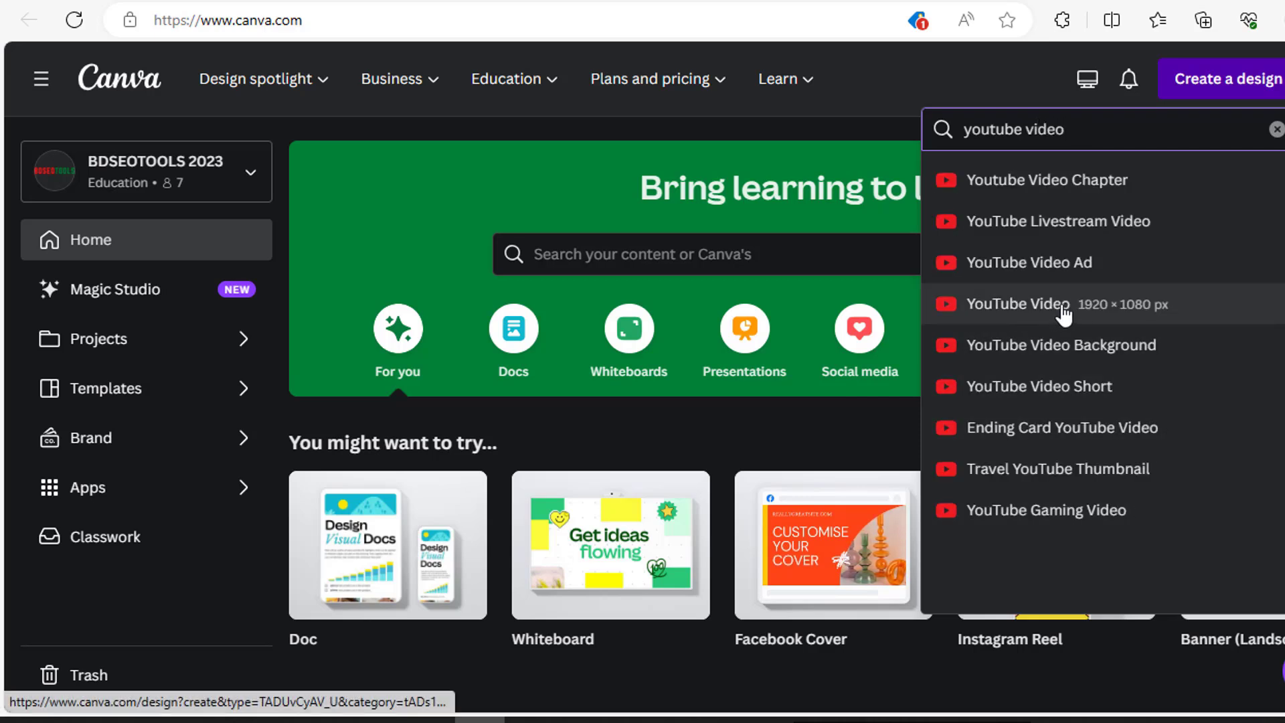
click(1082, 305)
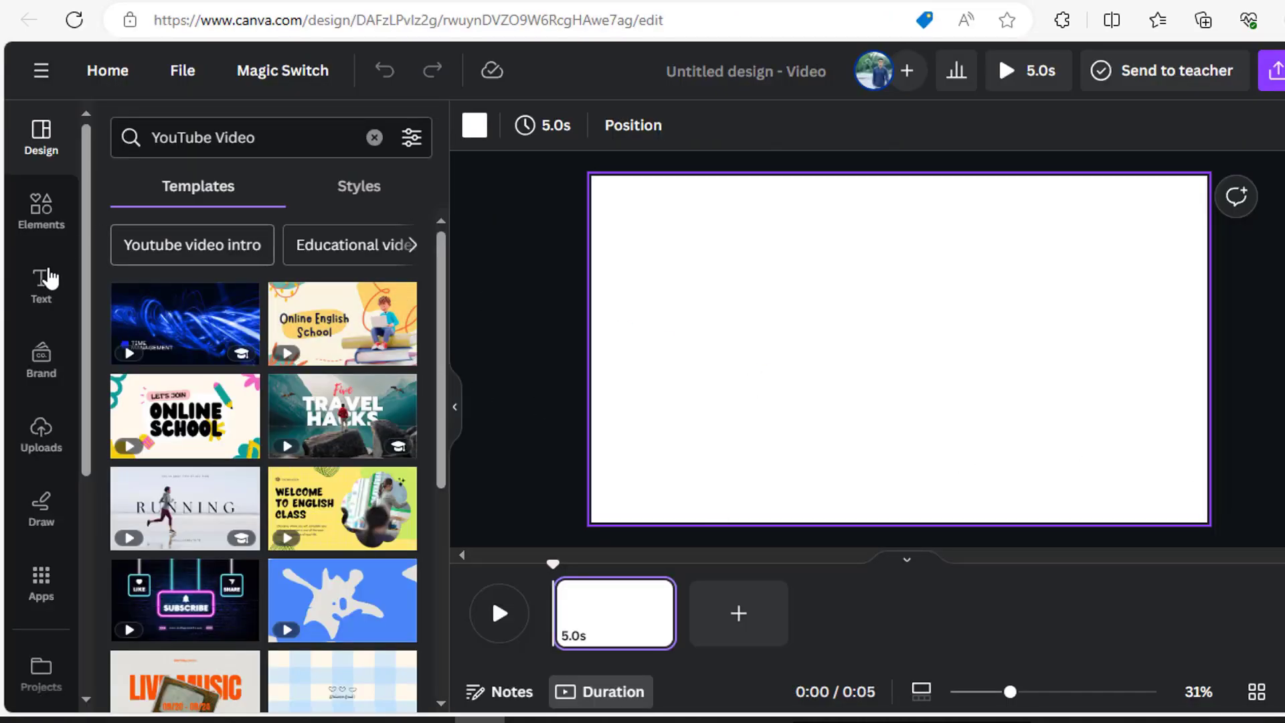
Step: Search the elements for spiral videos and add the blue 30-second spiral background to the page
click(41, 208)
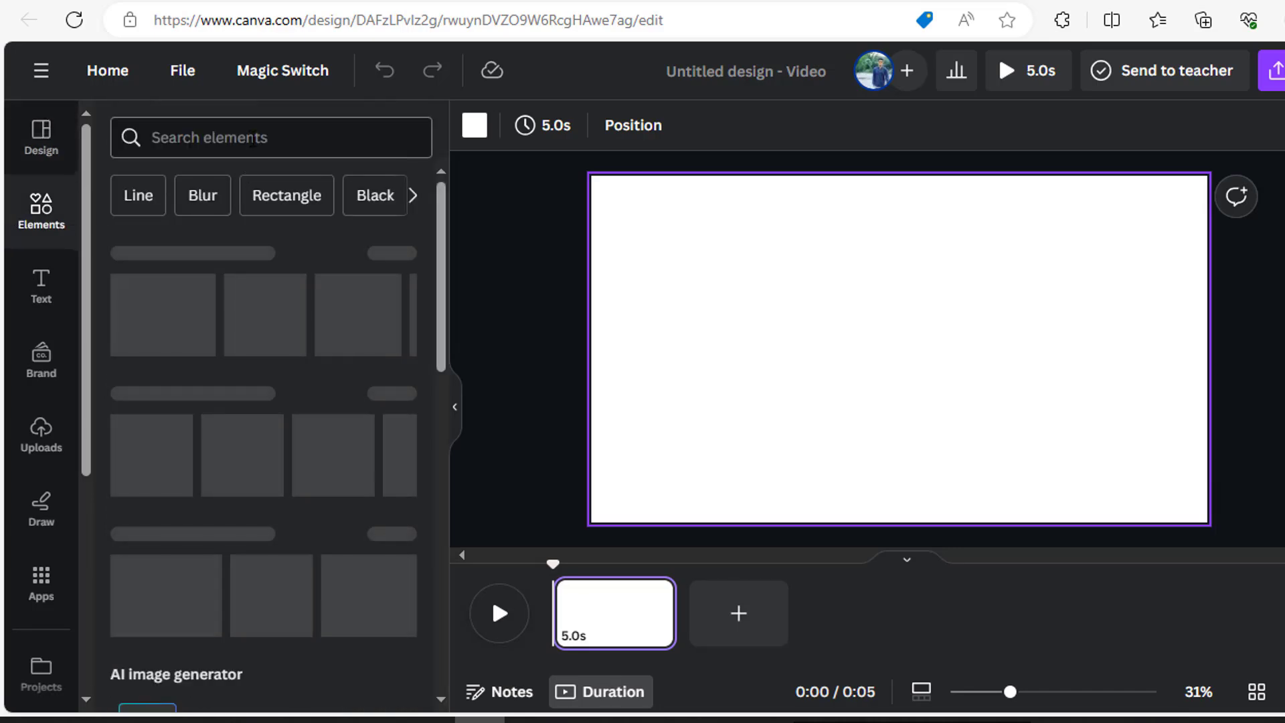
click(253, 137)
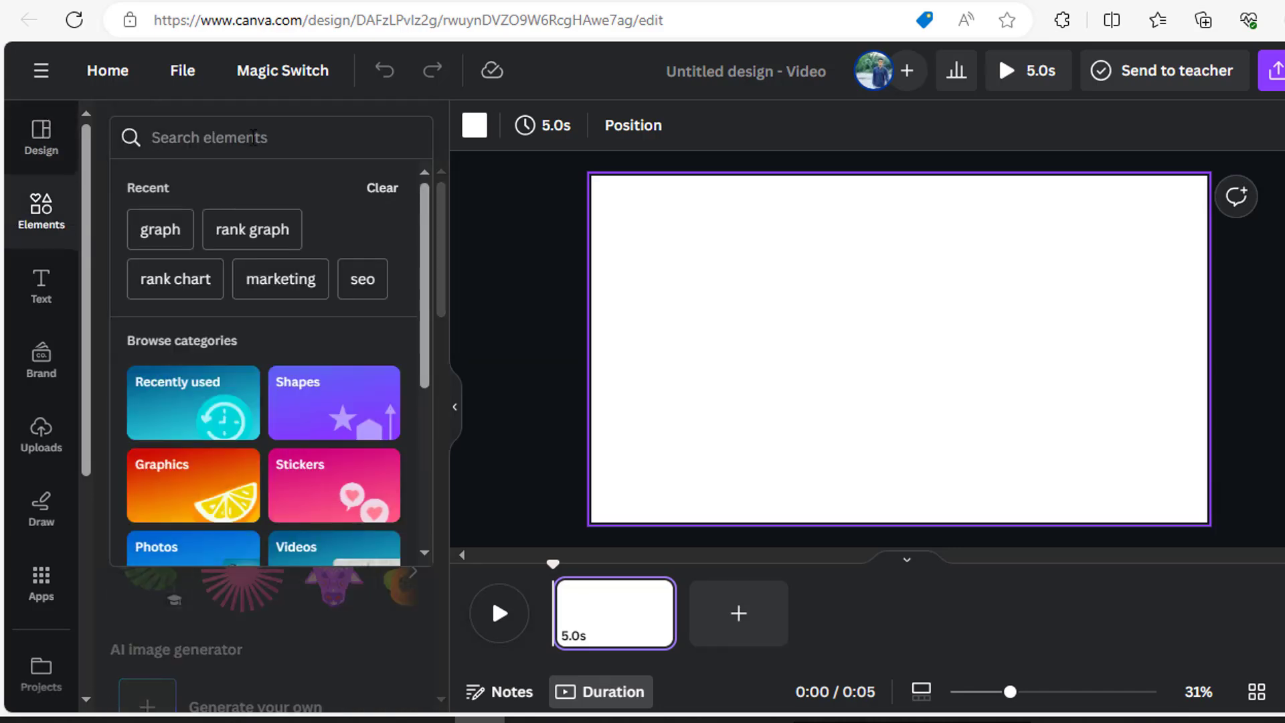
text(spi)
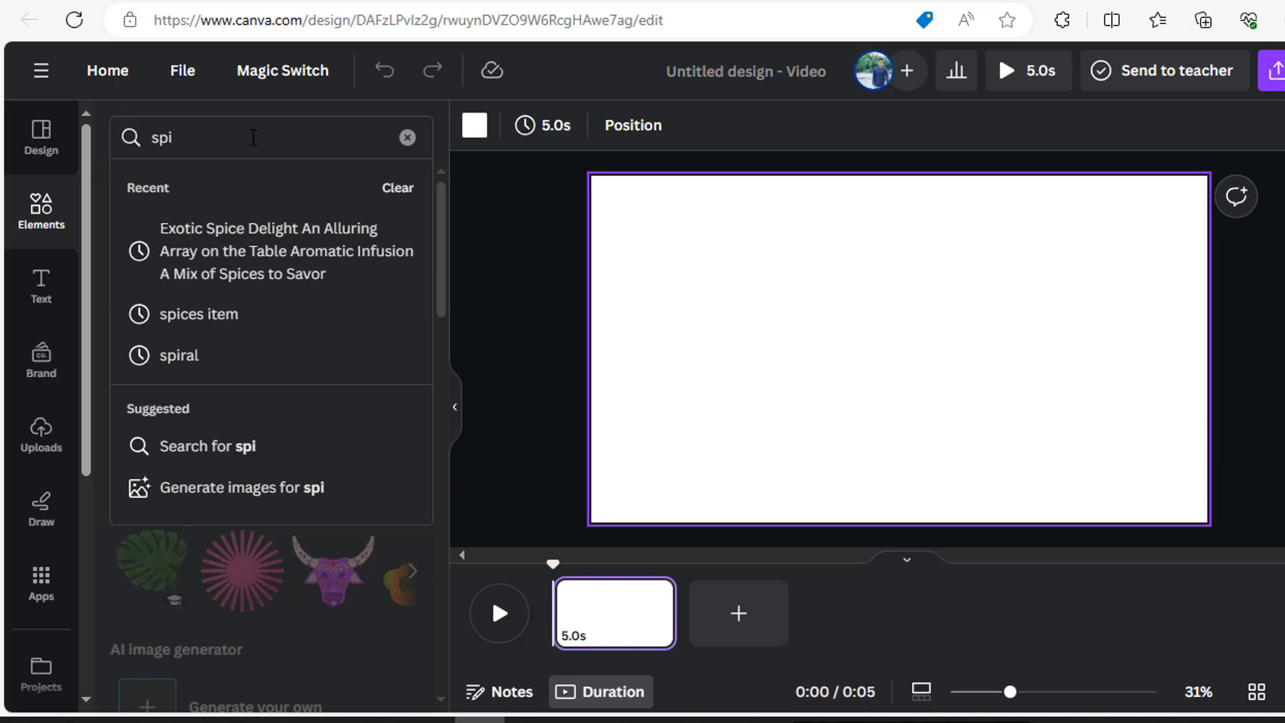
click(211, 355)
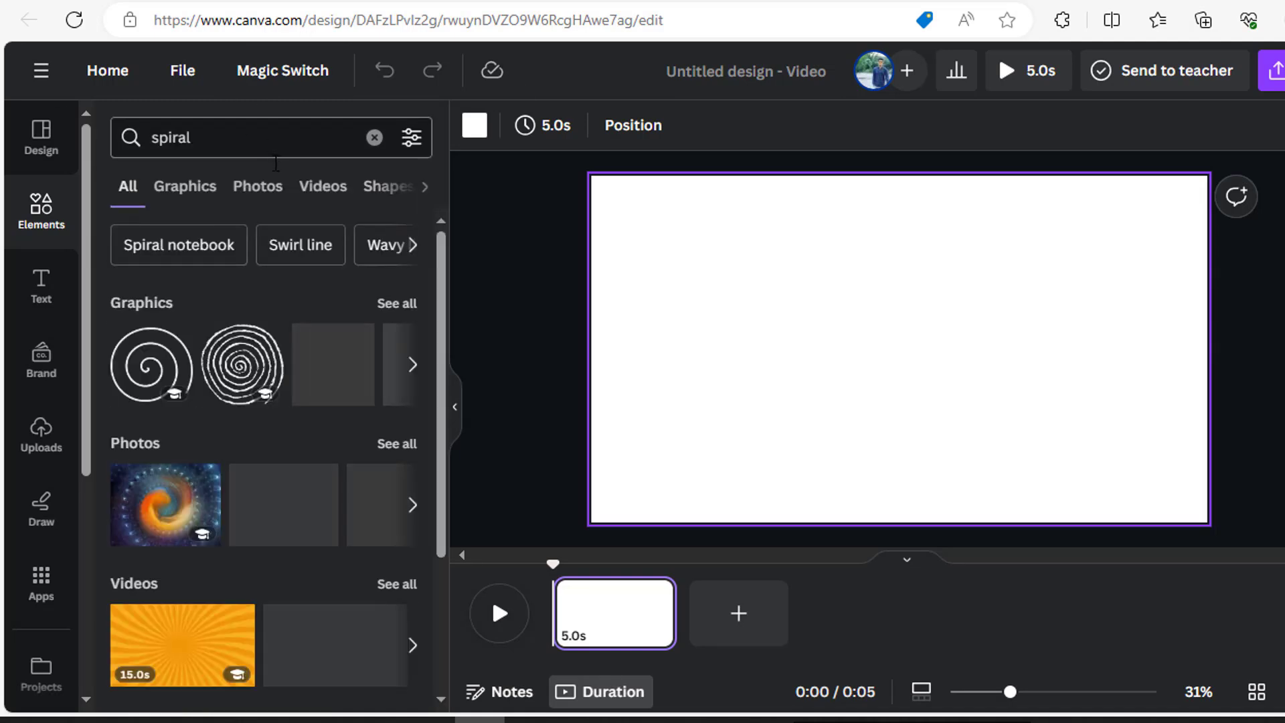
click(319, 191)
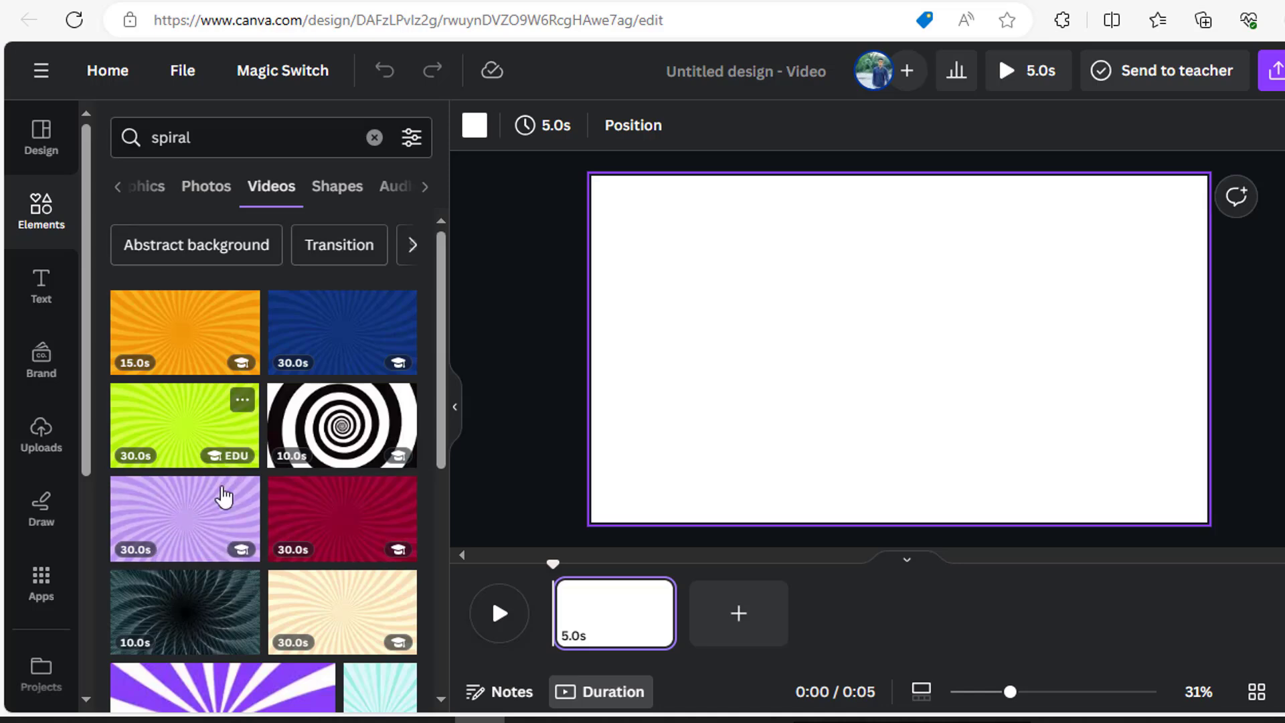
click(337, 338)
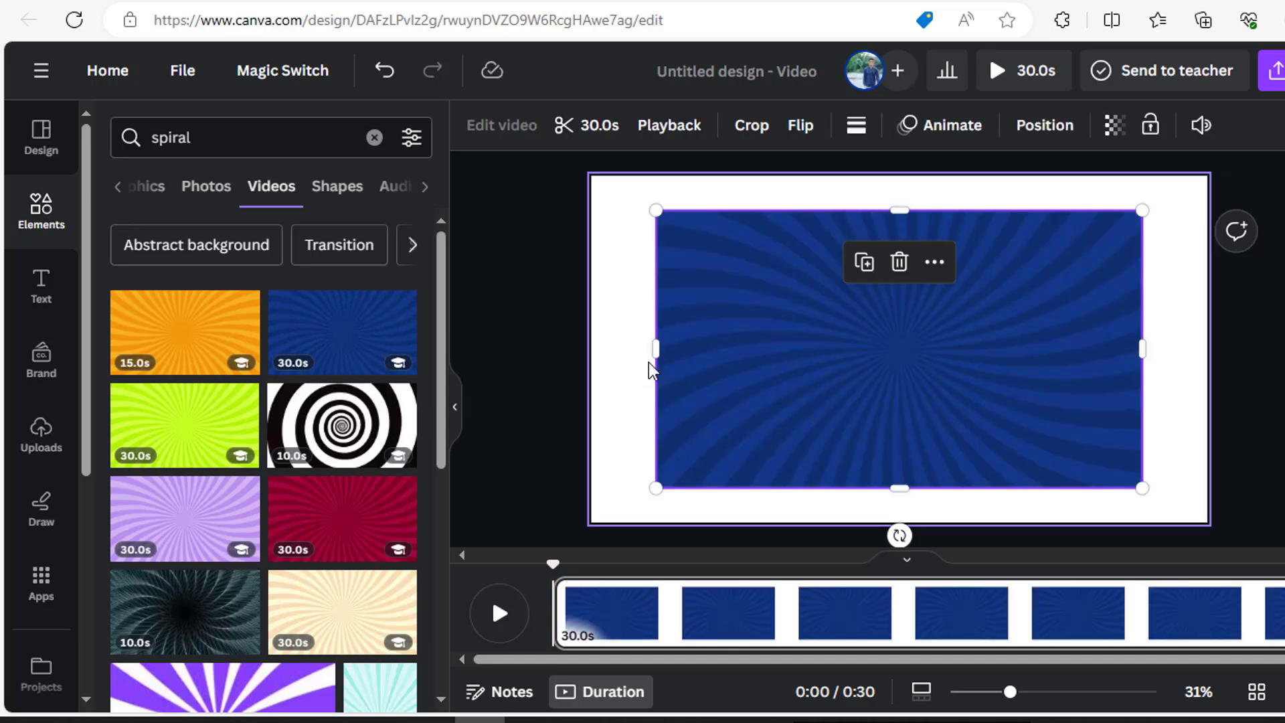
Step: Stretch the blue spiral video on all four sides so it fills the whole page
drag(656, 348, 591, 377)
drag(1143, 349, 1207, 361)
drag(904, 489, 911, 522)
drag(898, 211, 912, 181)
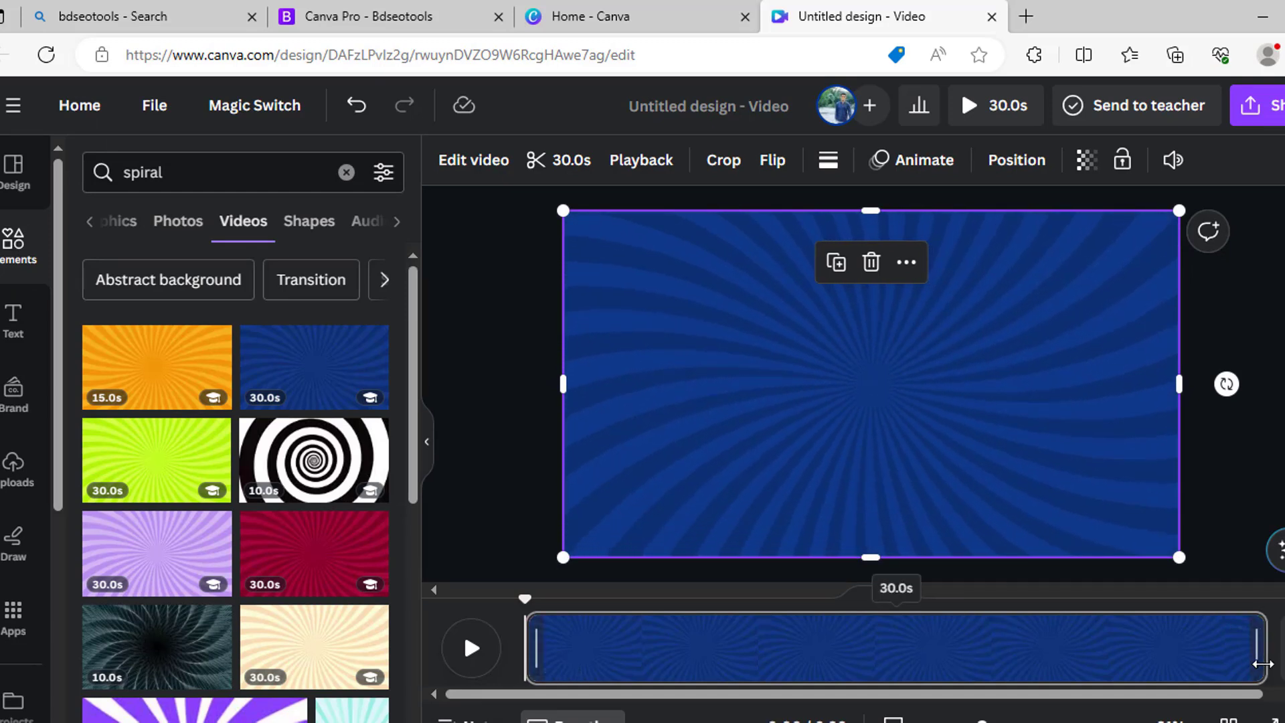
Step: Trim the background video clip to a duration of 20.0 seconds
drag(1241, 661, 959, 689)
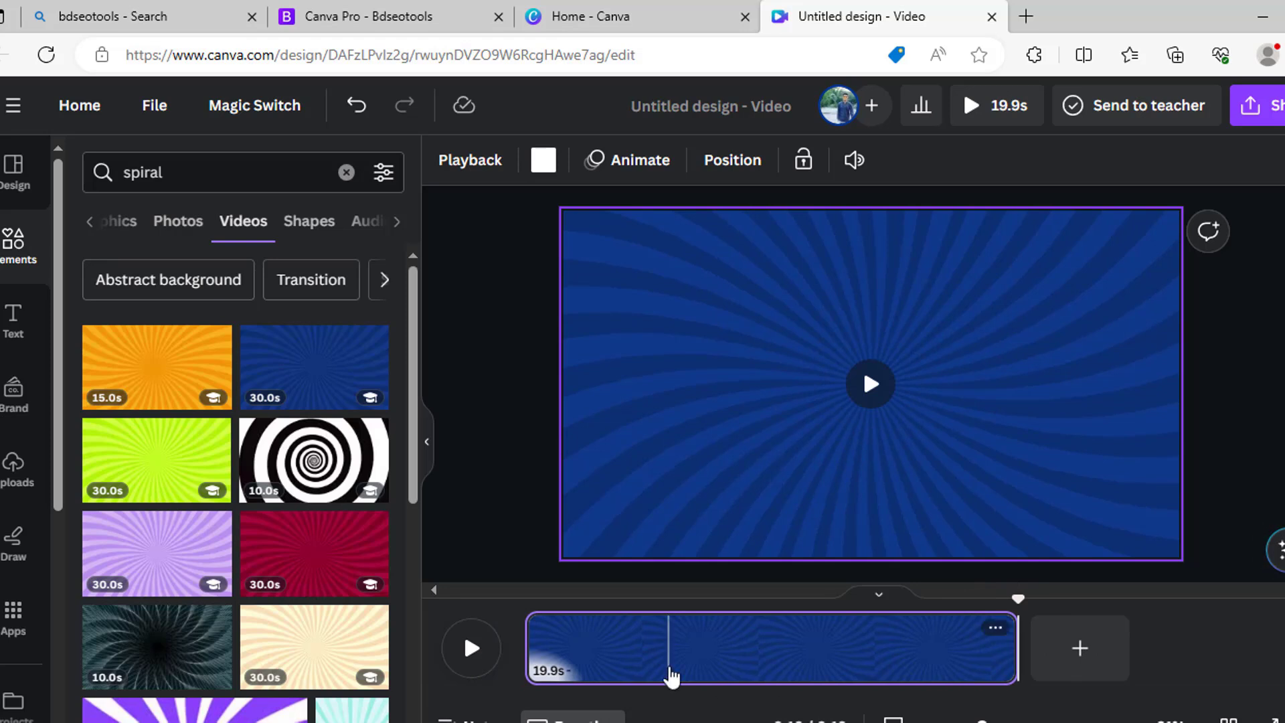
click(552, 683)
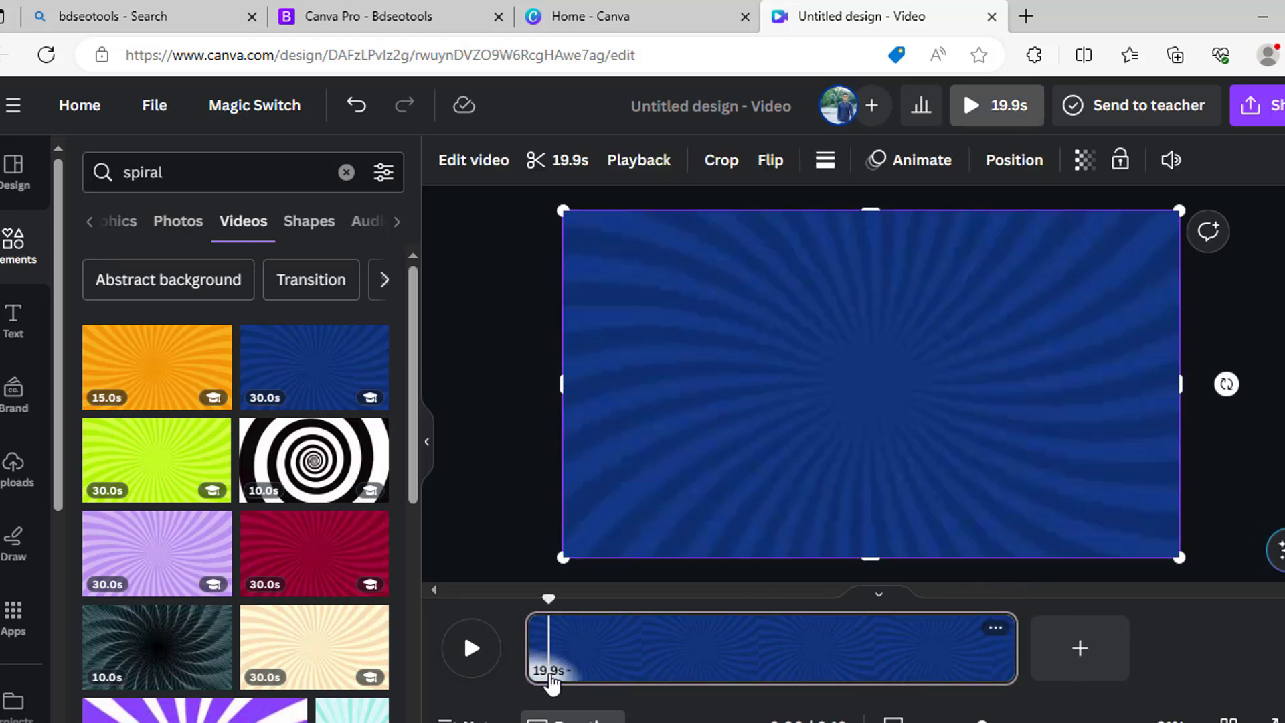
click(550, 682)
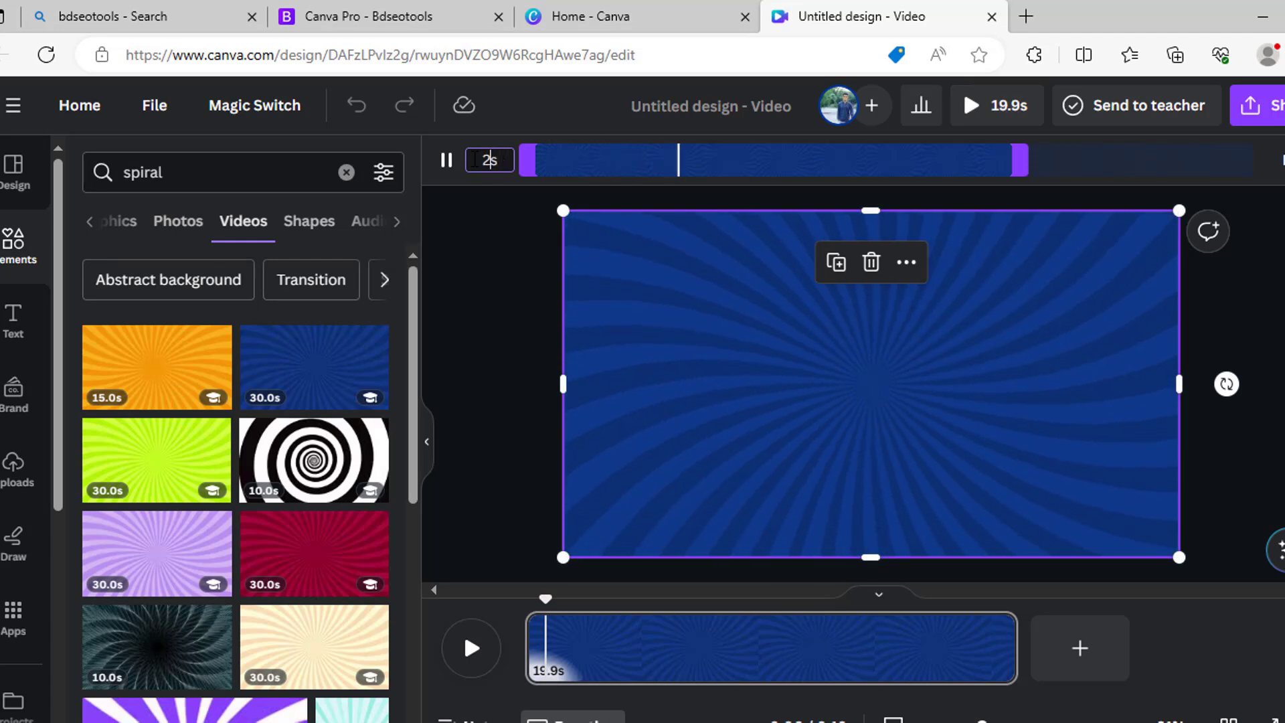
text(20)
key(Return)
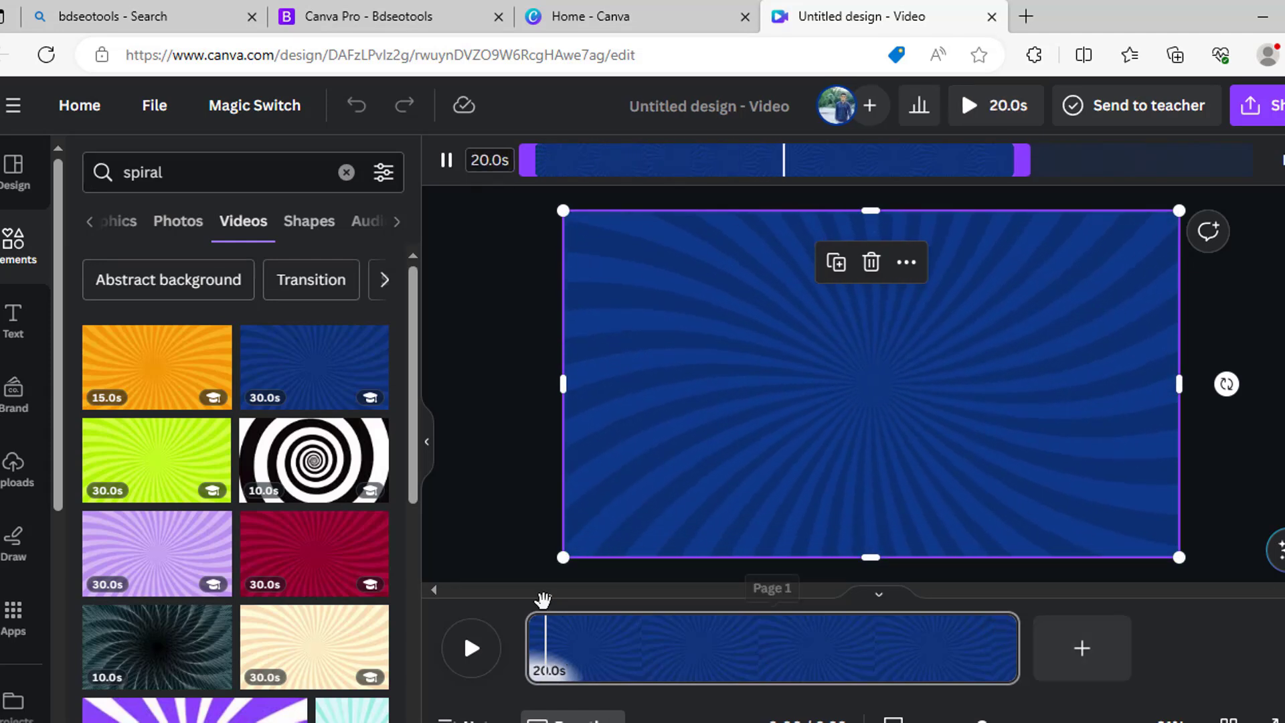
Step: Add a rounded square shape, form it into a wide, thin bar near the page's upper edge and fill it with pink
click(346, 173)
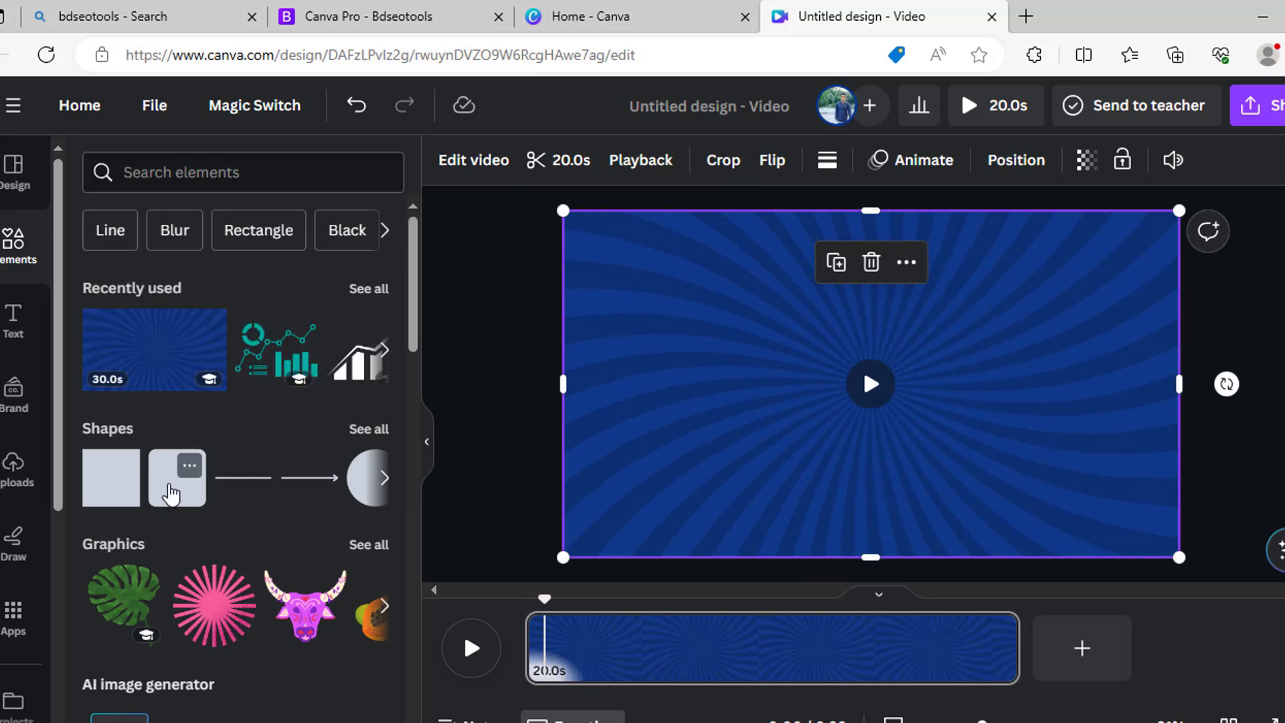
click(171, 493)
drag(871, 439, 870, 373)
drag(819, 352, 703, 346)
drag(924, 350, 1100, 352)
click(791, 424)
drag(803, 363, 798, 263)
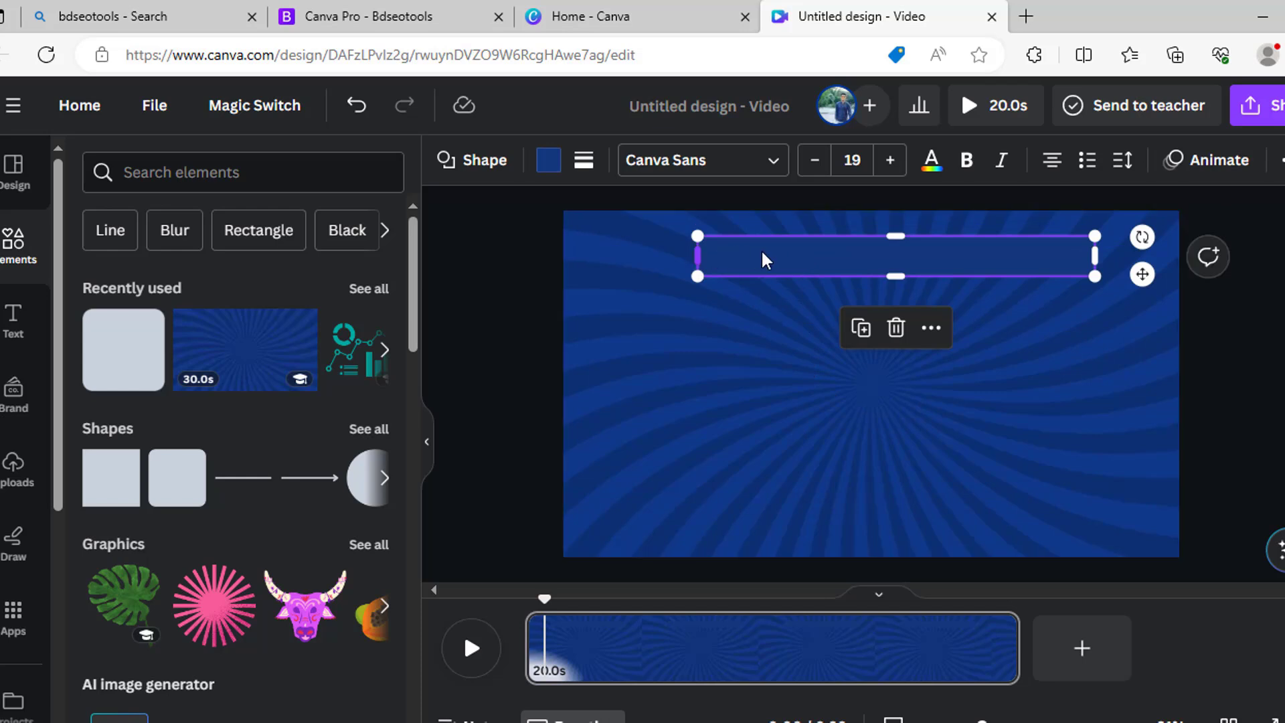
click(547, 164)
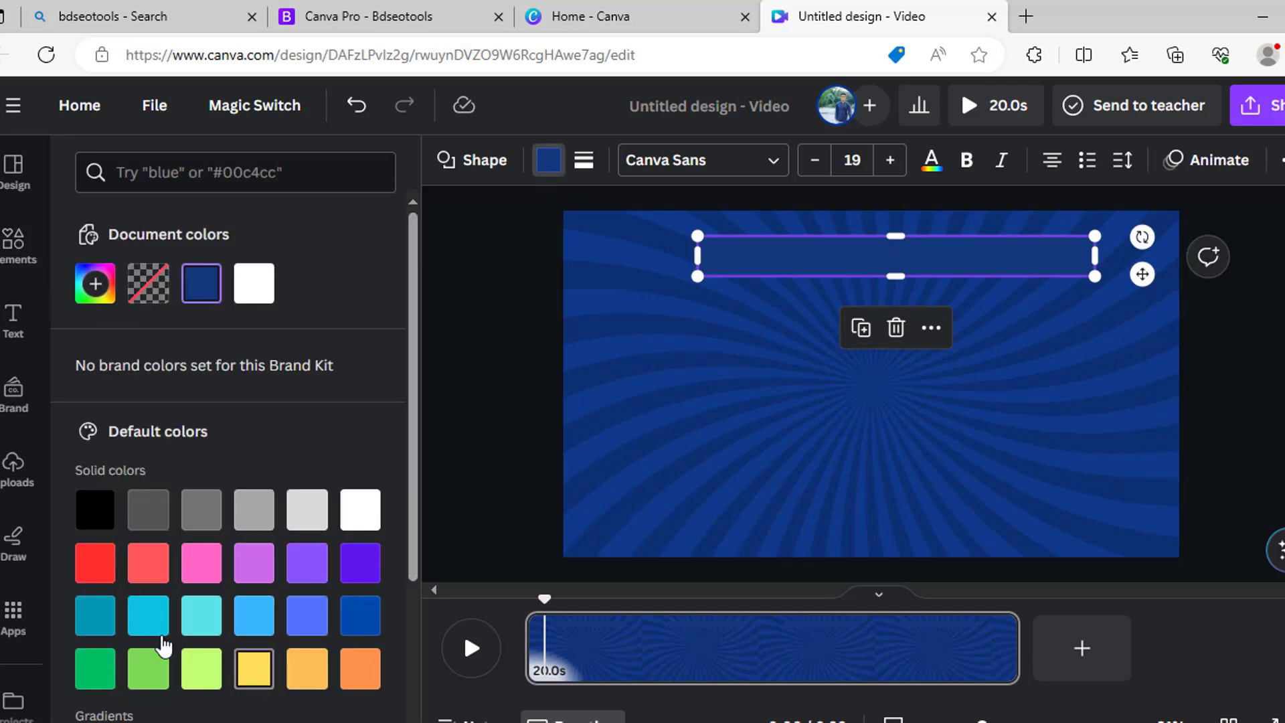
click(205, 571)
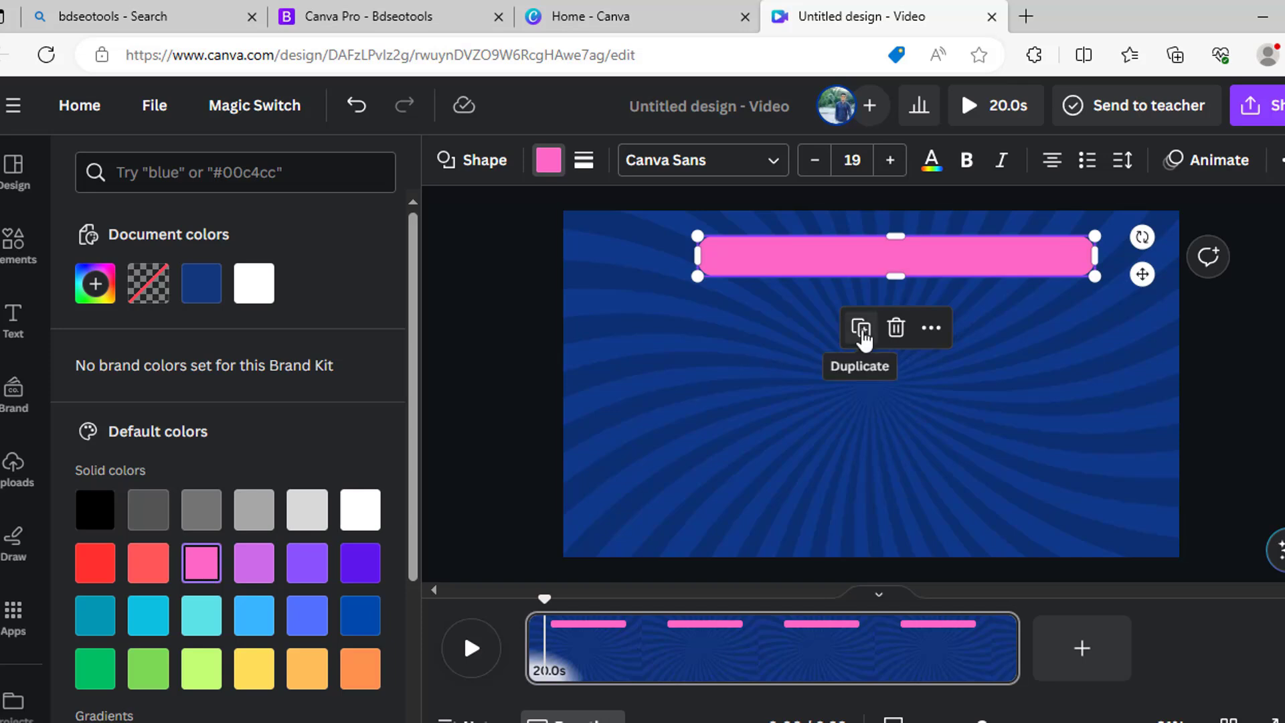
Step: Duplicate the pink bar as a shorter bar centred below it and fill the copy with green
click(861, 330)
drag(821, 275, 803, 339)
drag(696, 341, 820, 358)
drag(1096, 342, 987, 344)
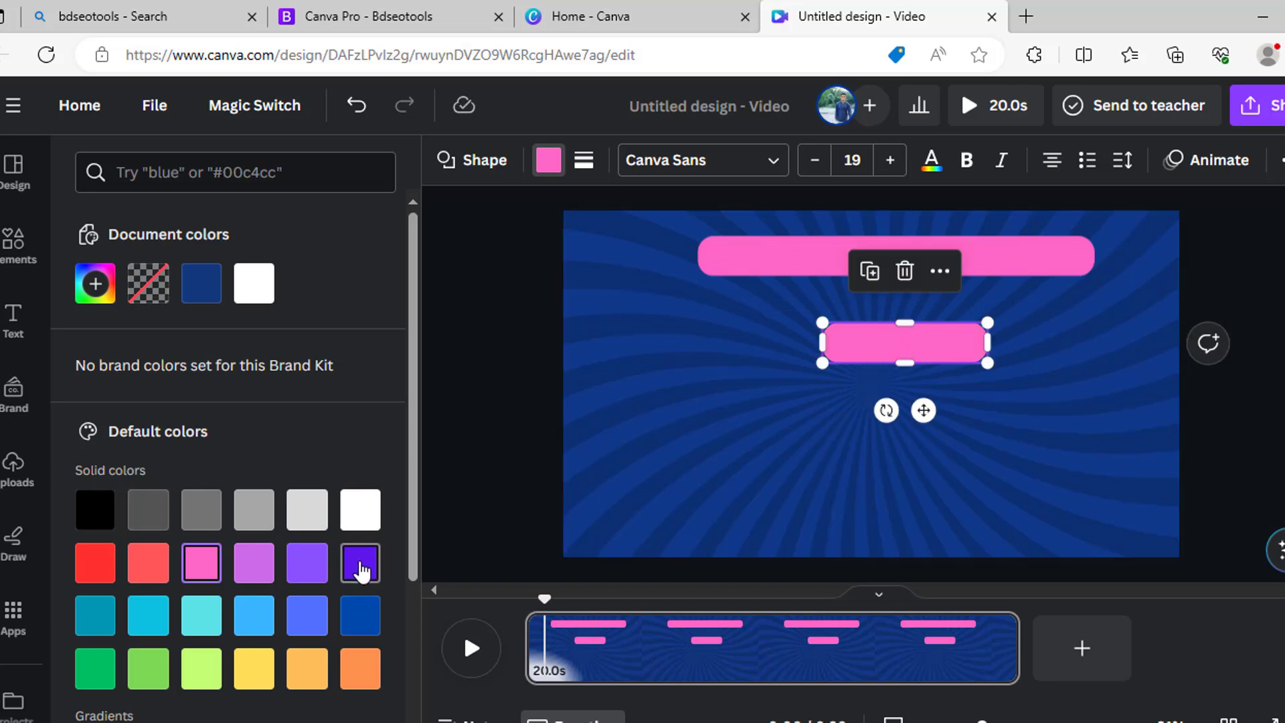
scroll(237, 567, down, 1)
click(109, 593)
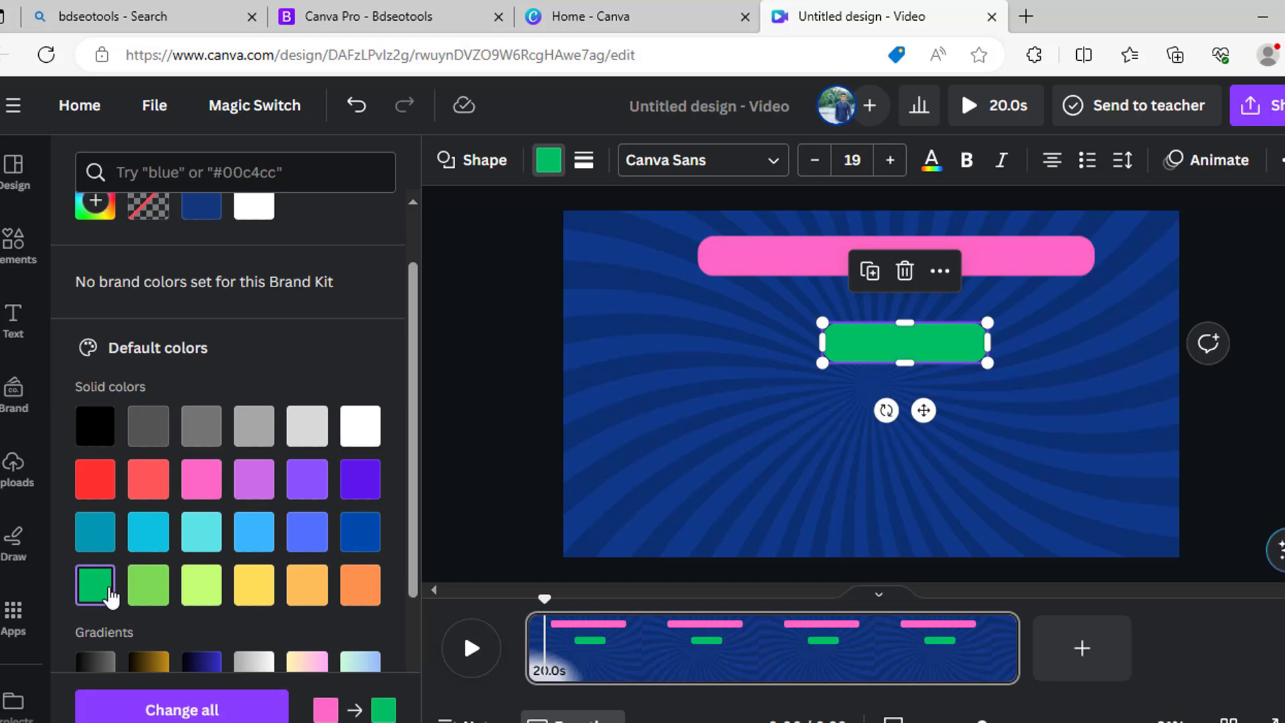
Step: Duplicate the green bar twice and stack the copies directly beneath it
click(870, 275)
drag(998, 431, 884, 396)
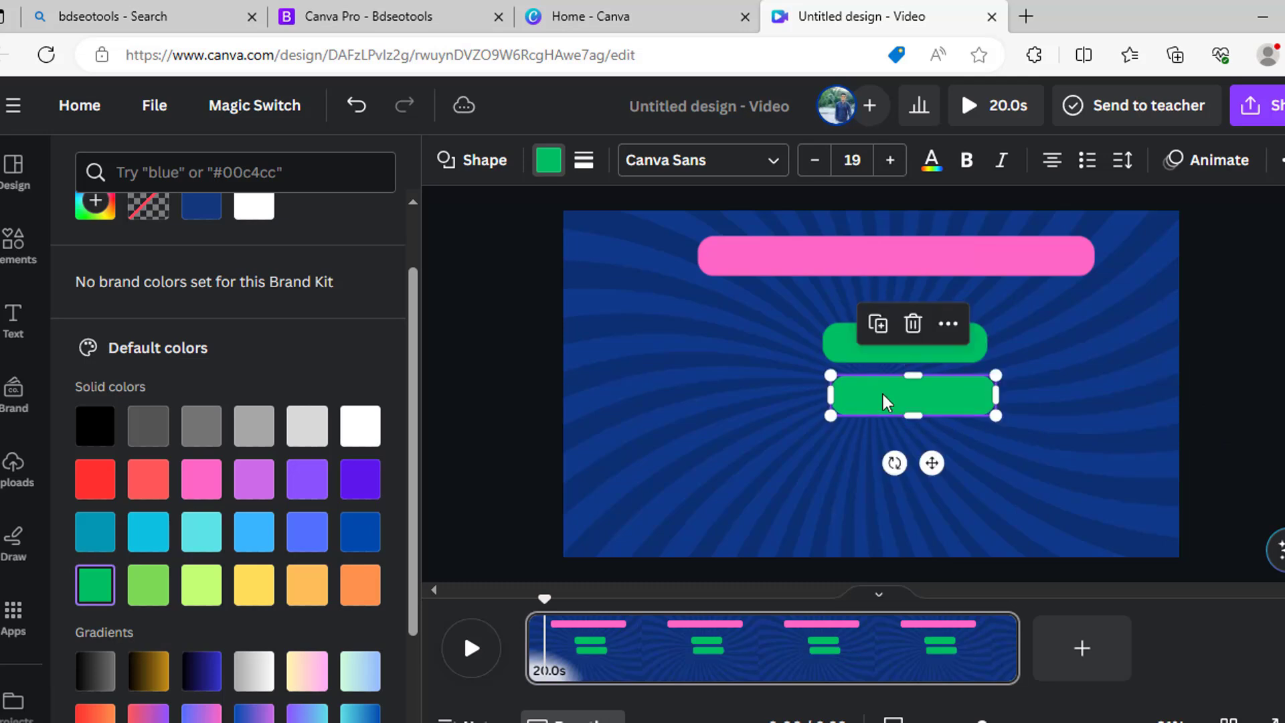
click(881, 324)
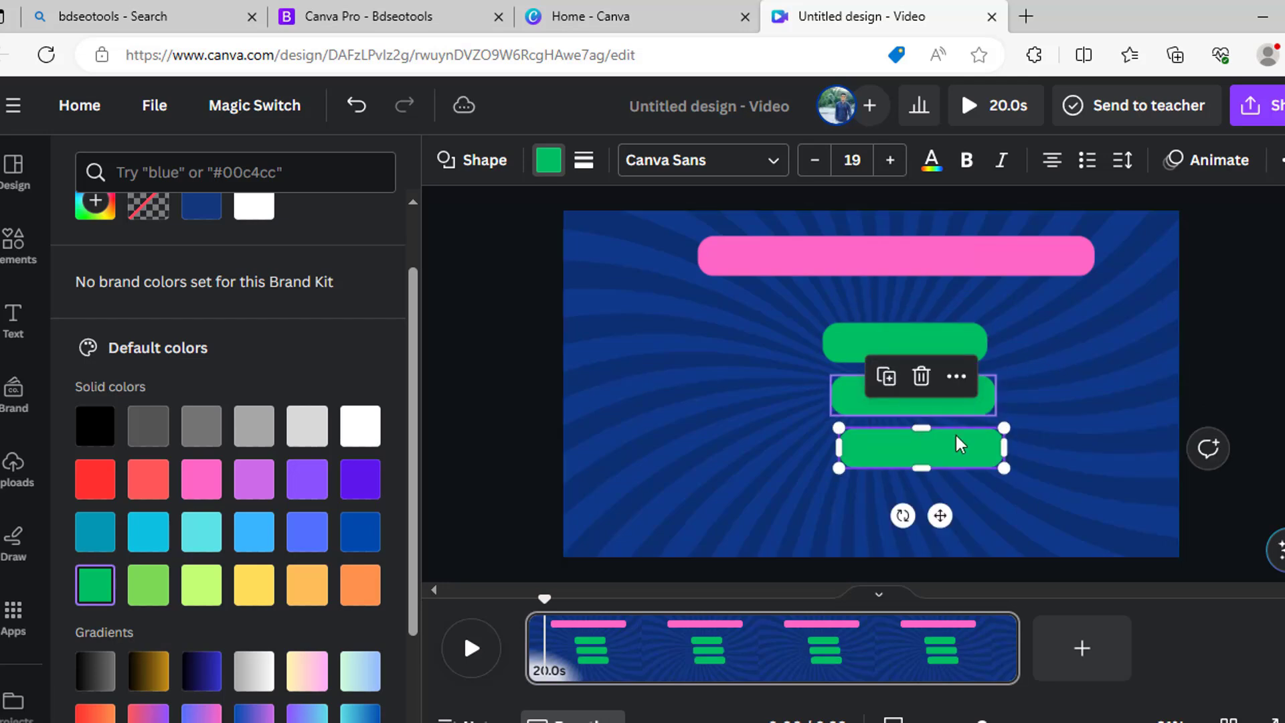
click(1070, 403)
Step: Add circle shapes over the left ends of the pink bar and the uppermost green bar, the second circle smaller
click(384, 478)
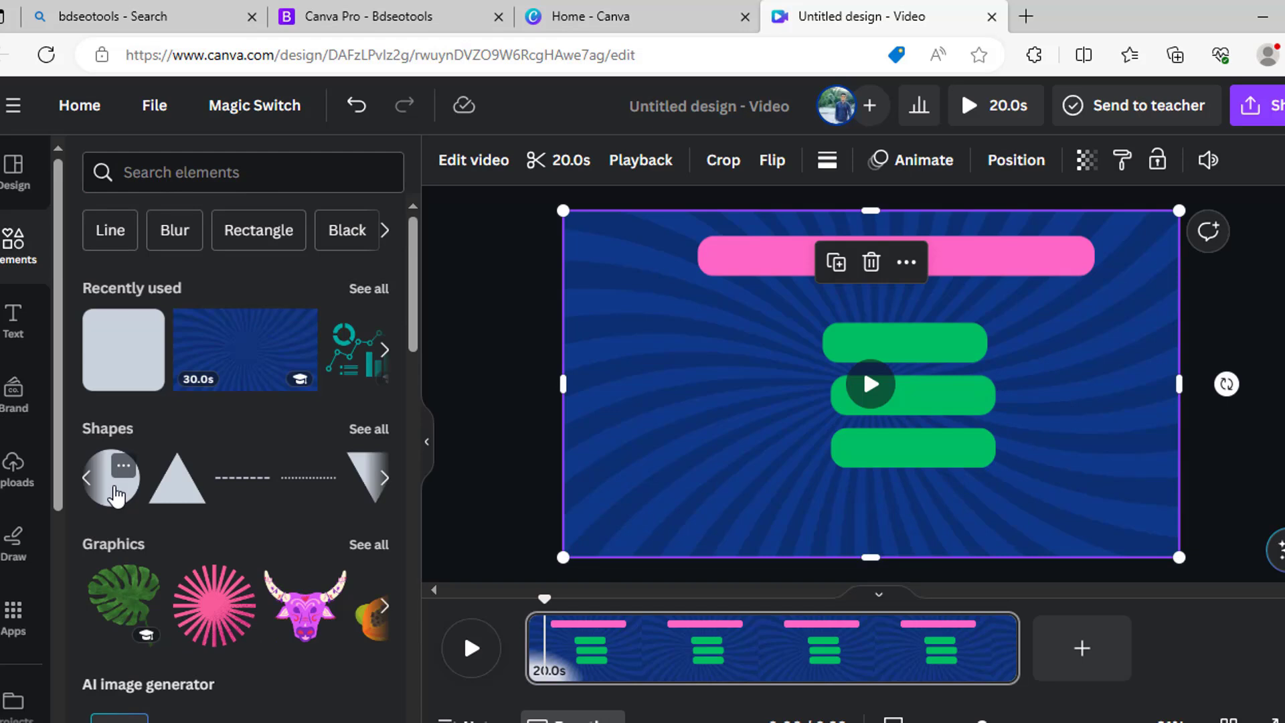
click(116, 495)
drag(850, 400, 824, 344)
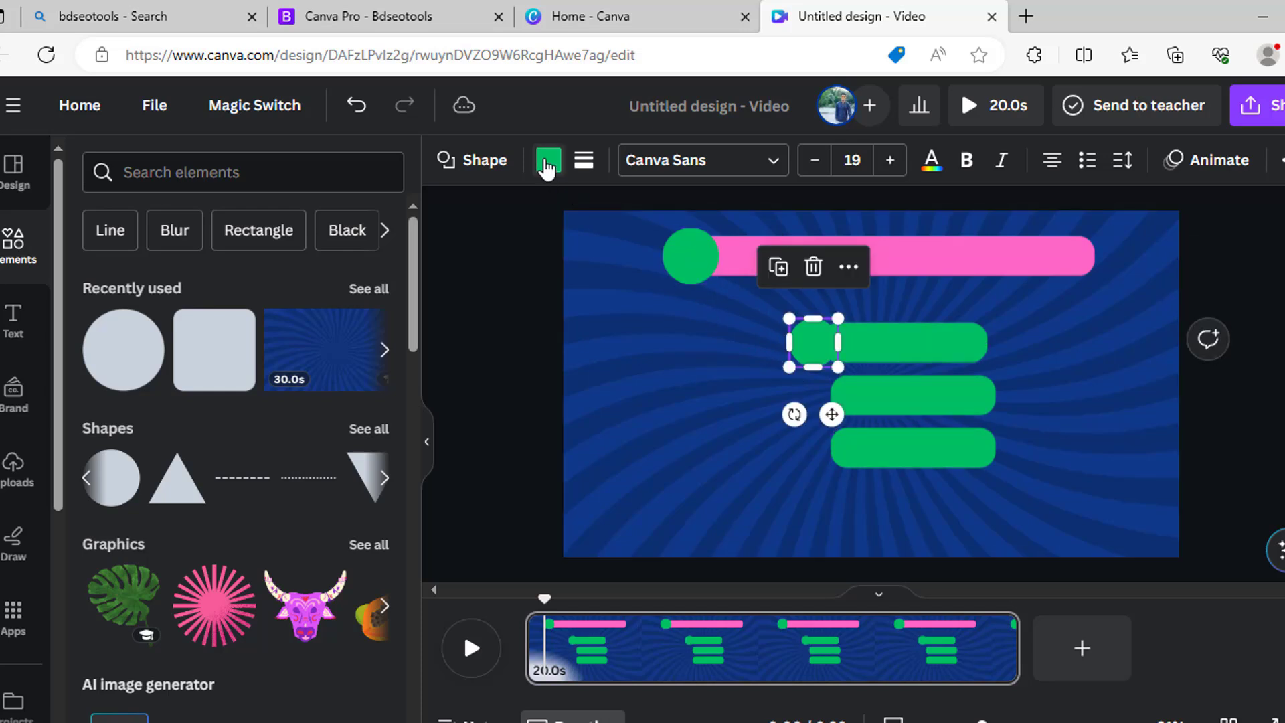
Step: Fill the small circle on the uppermost green bar with the red-to-orange gradient
click(549, 160)
scroll(296, 482, down, 5)
click(94, 516)
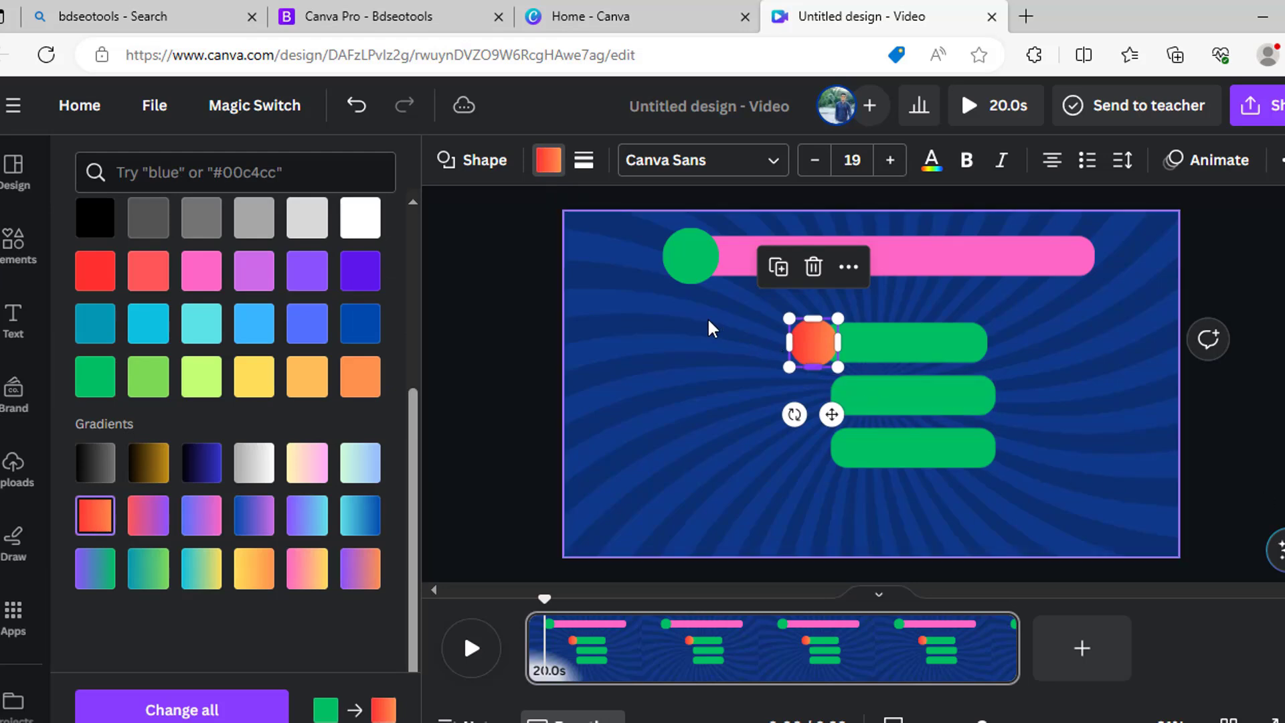
Step: Give the gradient circle a solid light grey border with a weight of 6
click(584, 162)
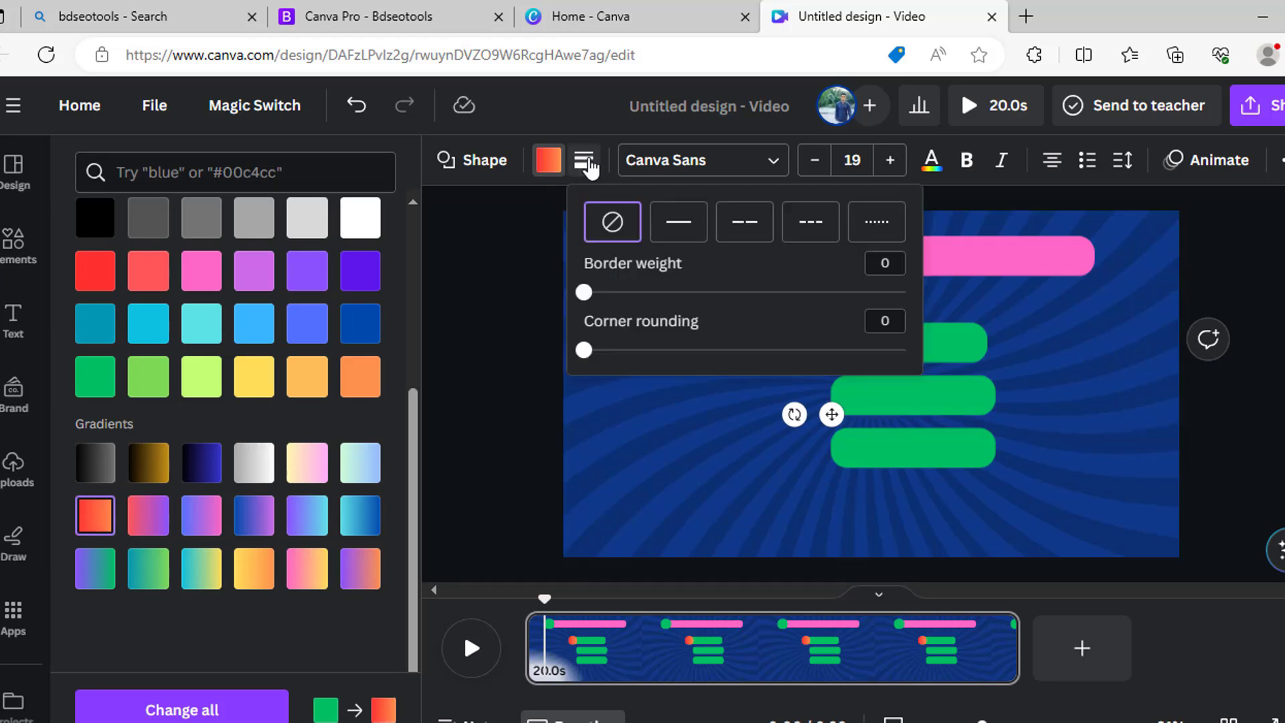
click(584, 162)
click(585, 161)
drag(591, 298, 605, 303)
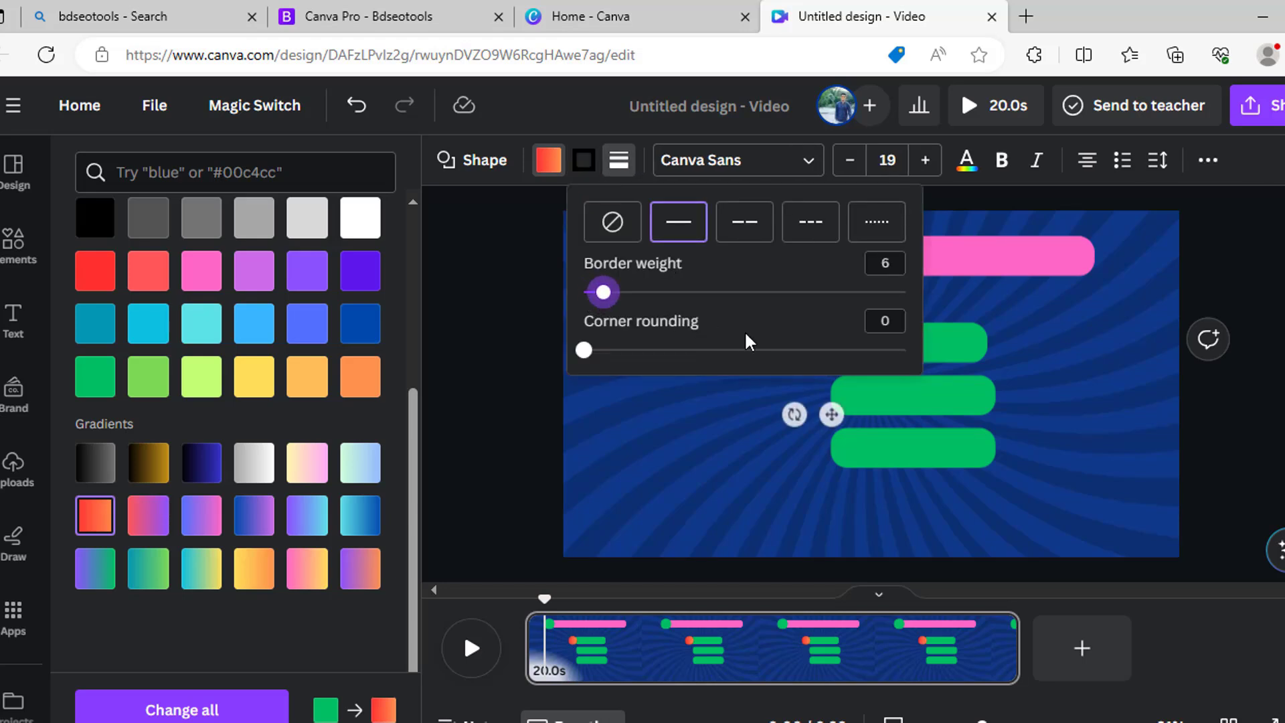
click(583, 160)
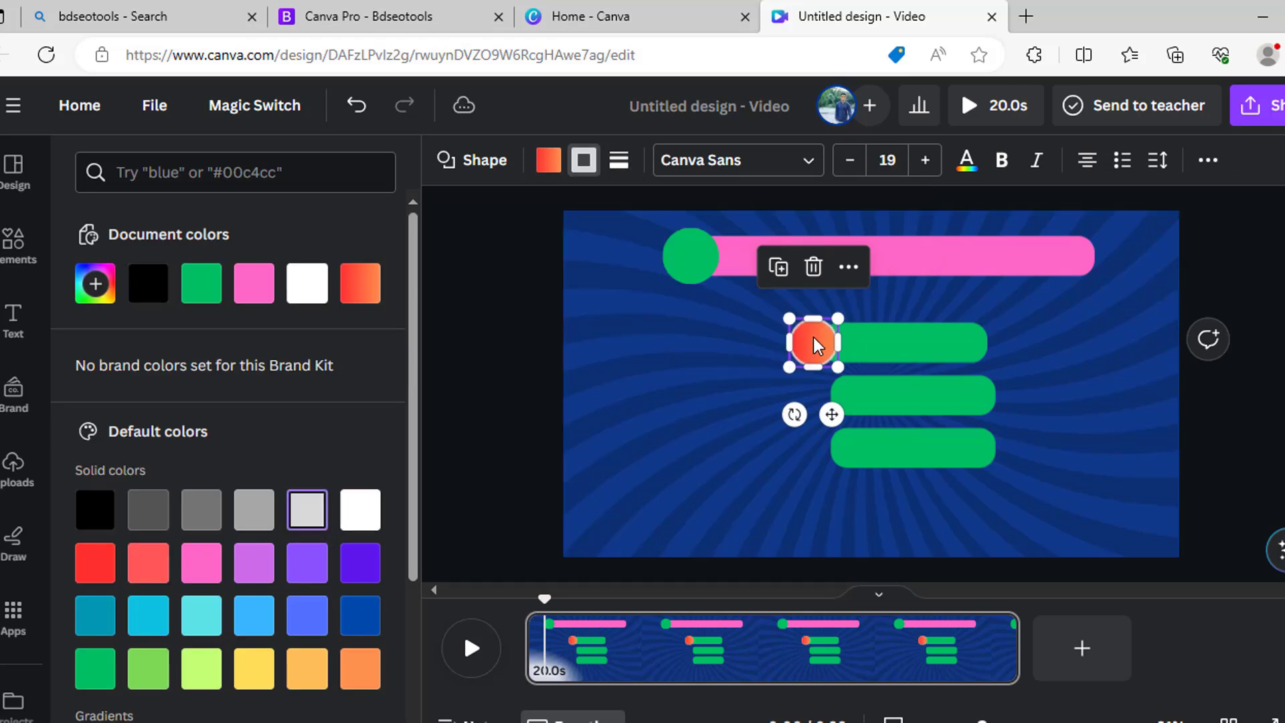
Step: Duplicate the gradient circle twice and place the copies at the left ends of the second and third green bars
click(778, 267)
drag(942, 432, 820, 400)
click(778, 323)
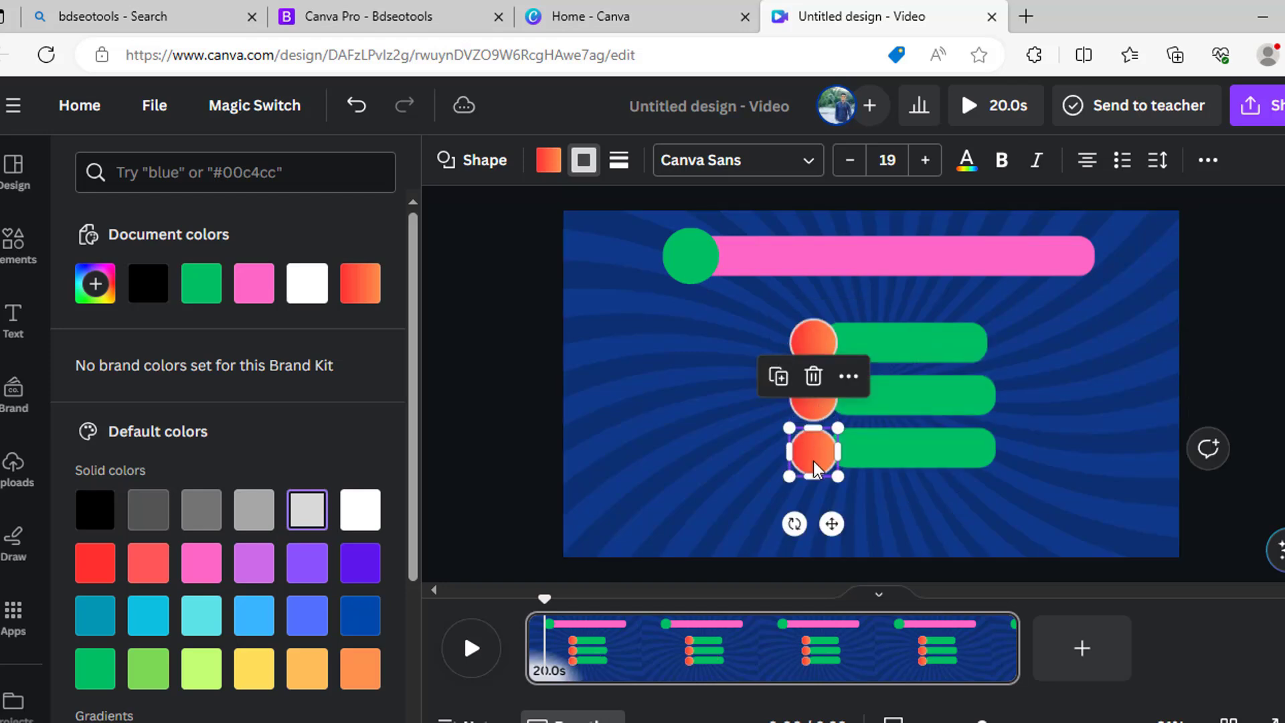
Step: Give the large green circle on the pink bar a solid white border with a weight of 4
click(692, 261)
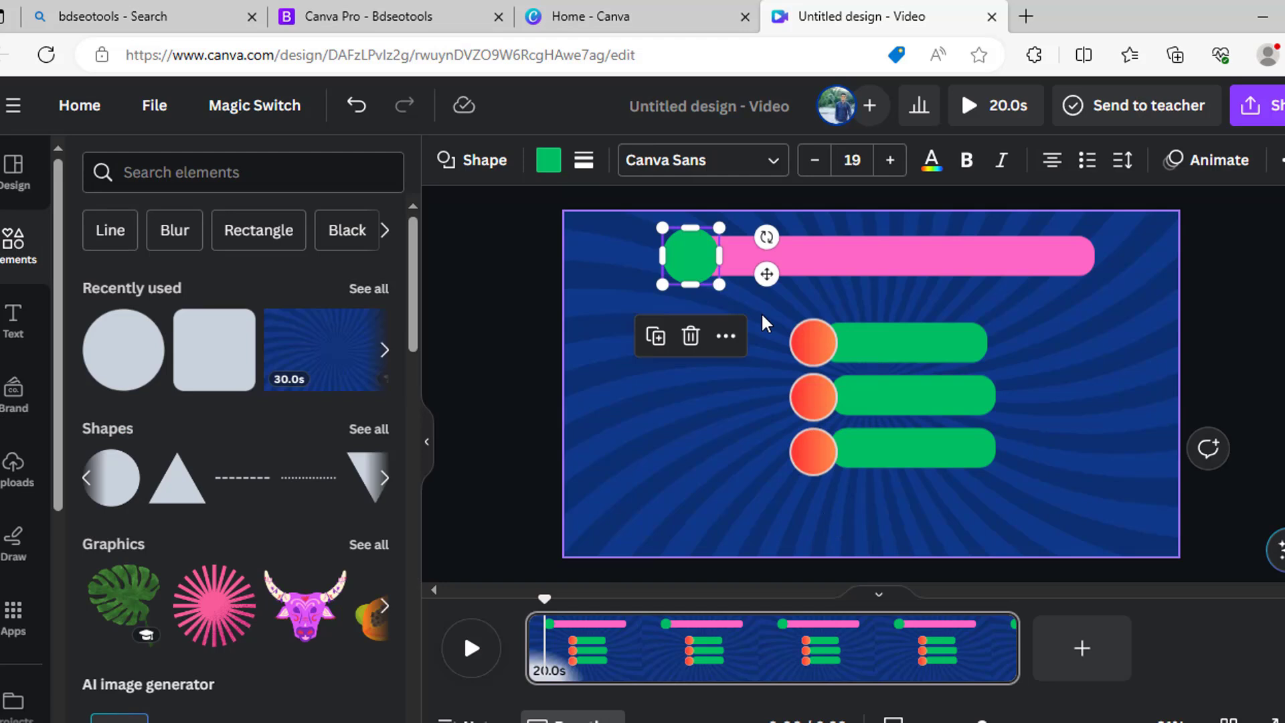
click(583, 160)
drag(587, 300, 600, 304)
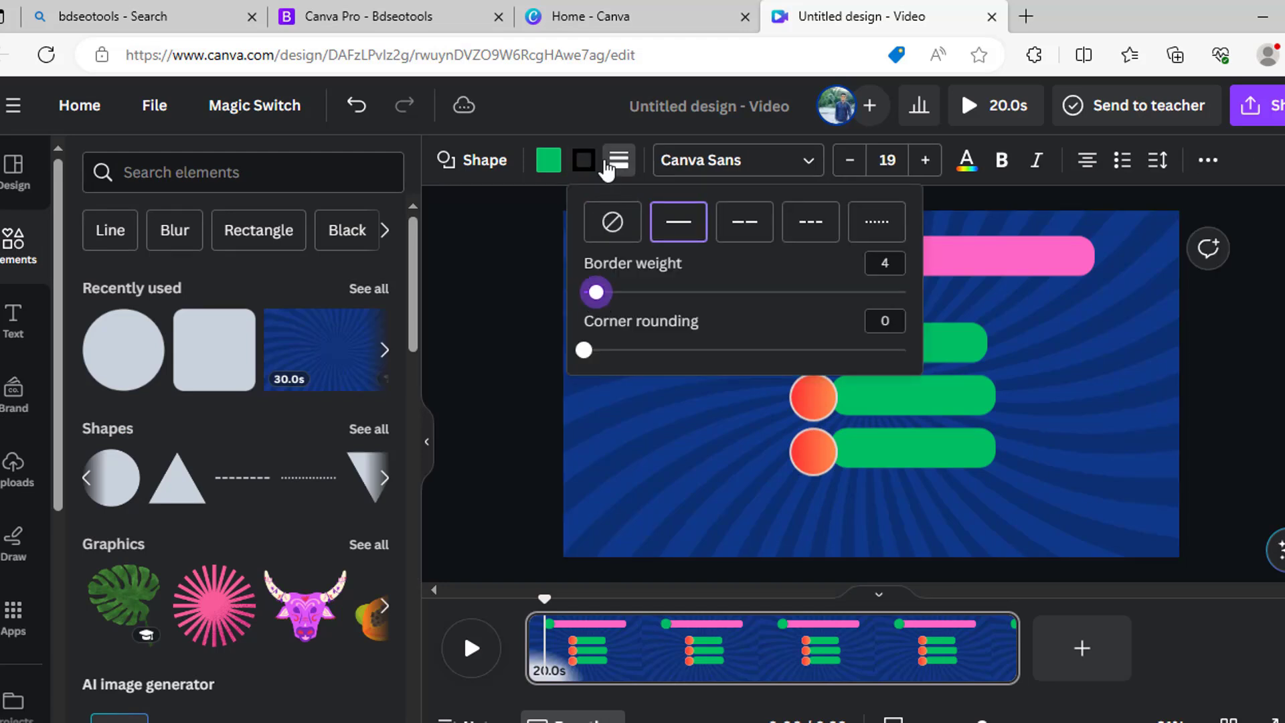
click(584, 160)
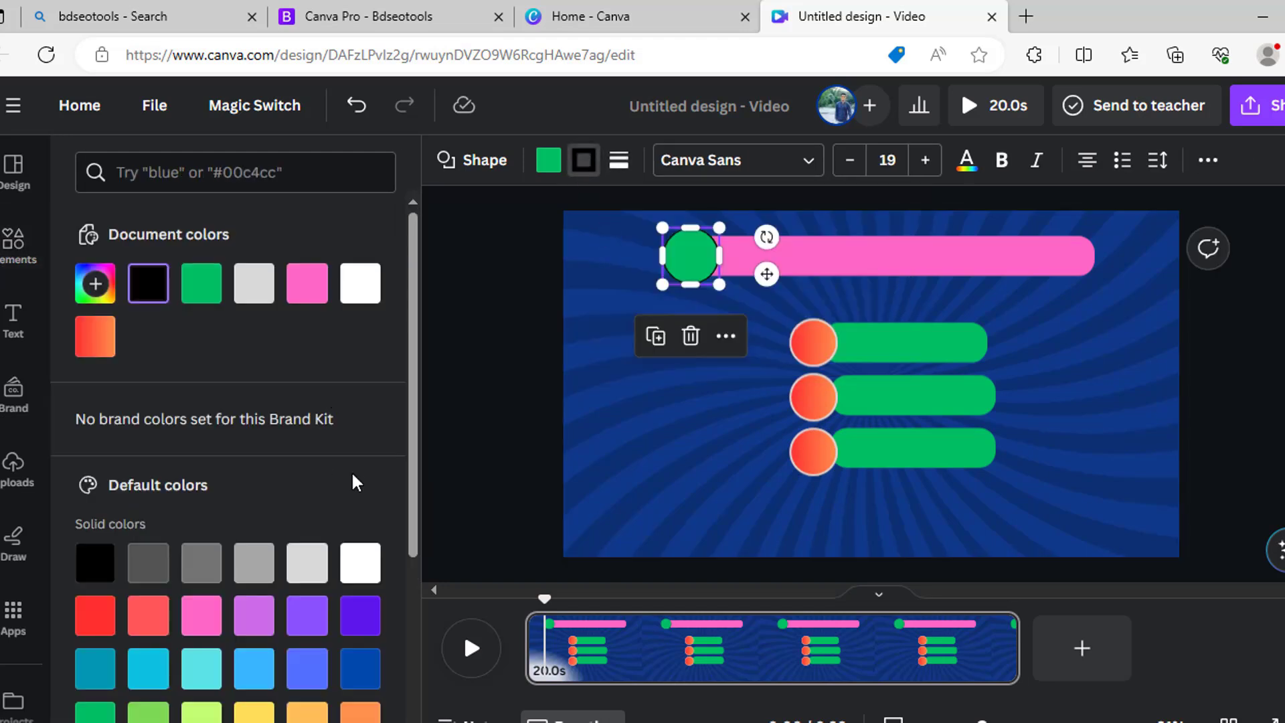
click(371, 289)
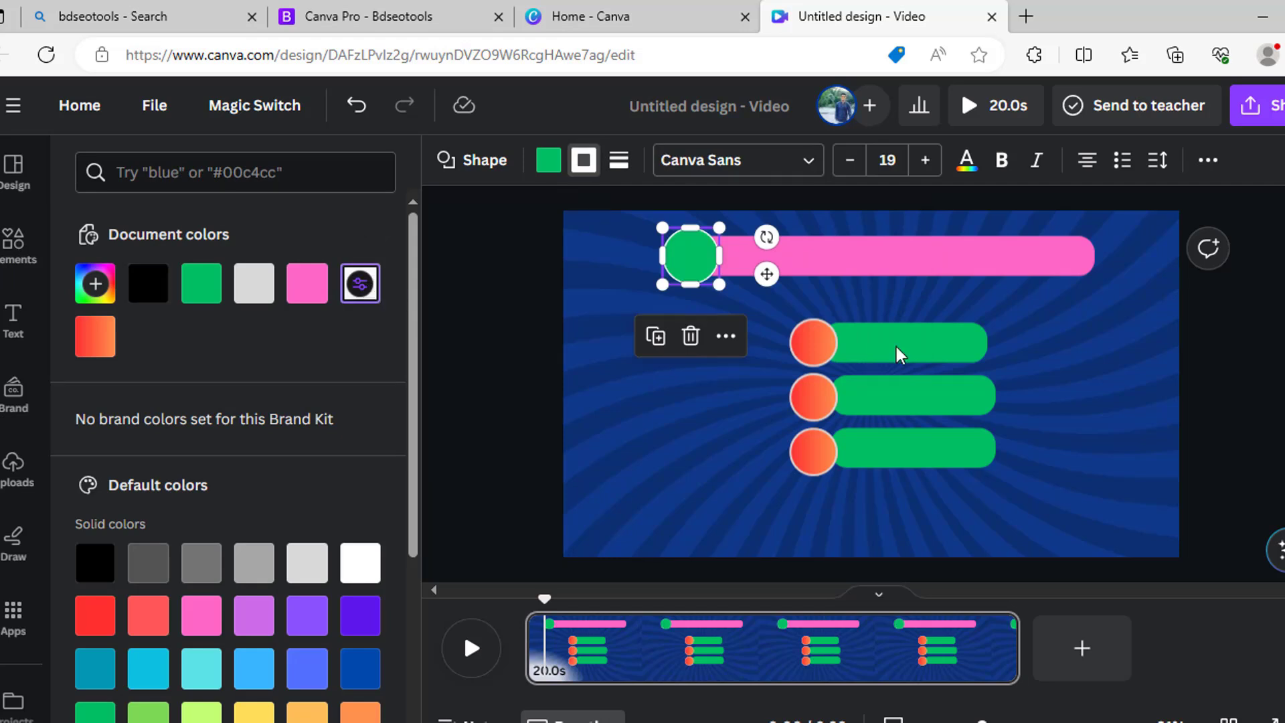
Step: Duplicate the uppermost green bar and place the copy alone in the left part of the page
click(1005, 387)
click(941, 347)
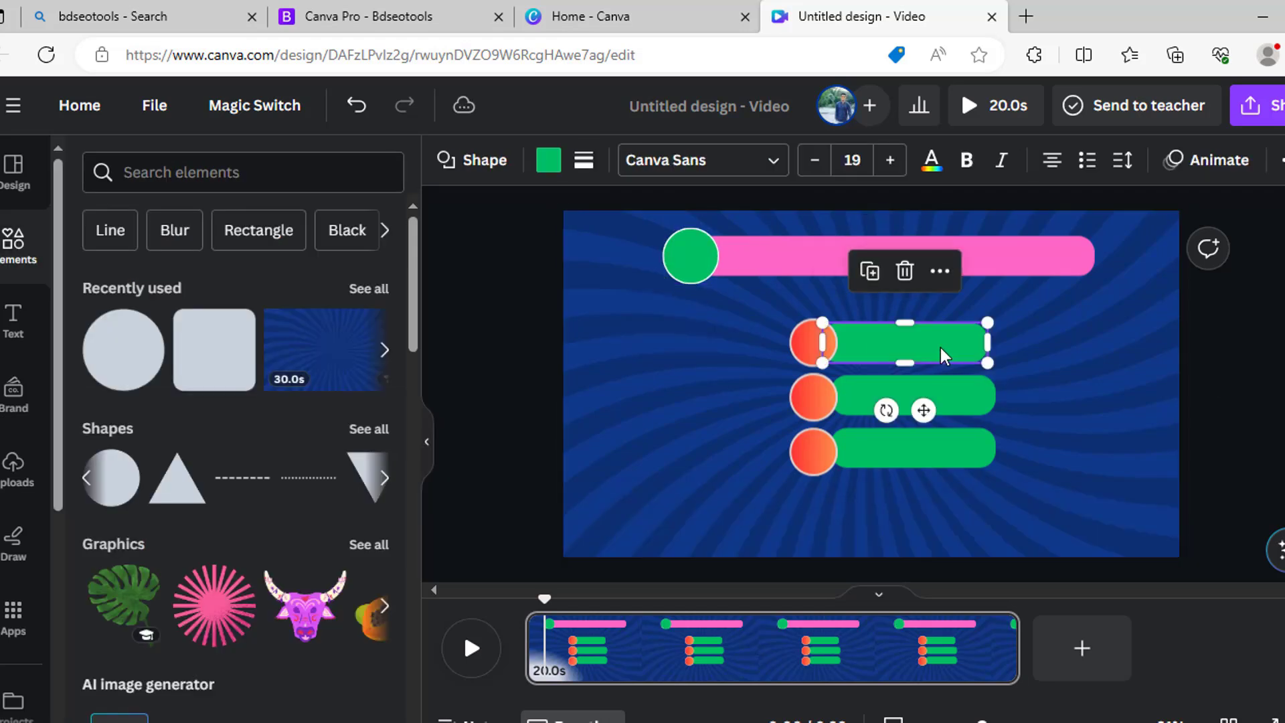
click(870, 271)
drag(923, 347, 675, 384)
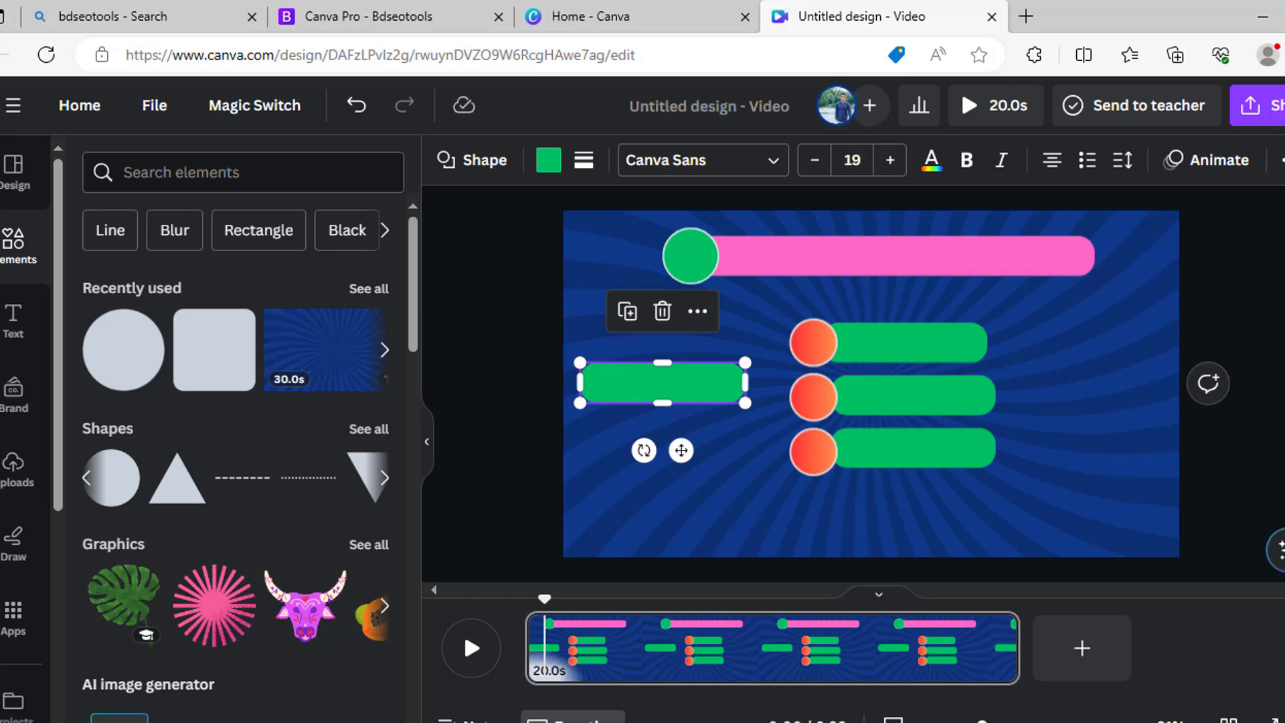
Step: Add a heading text box under the separate green bar and widen it across the page
click(10, 320)
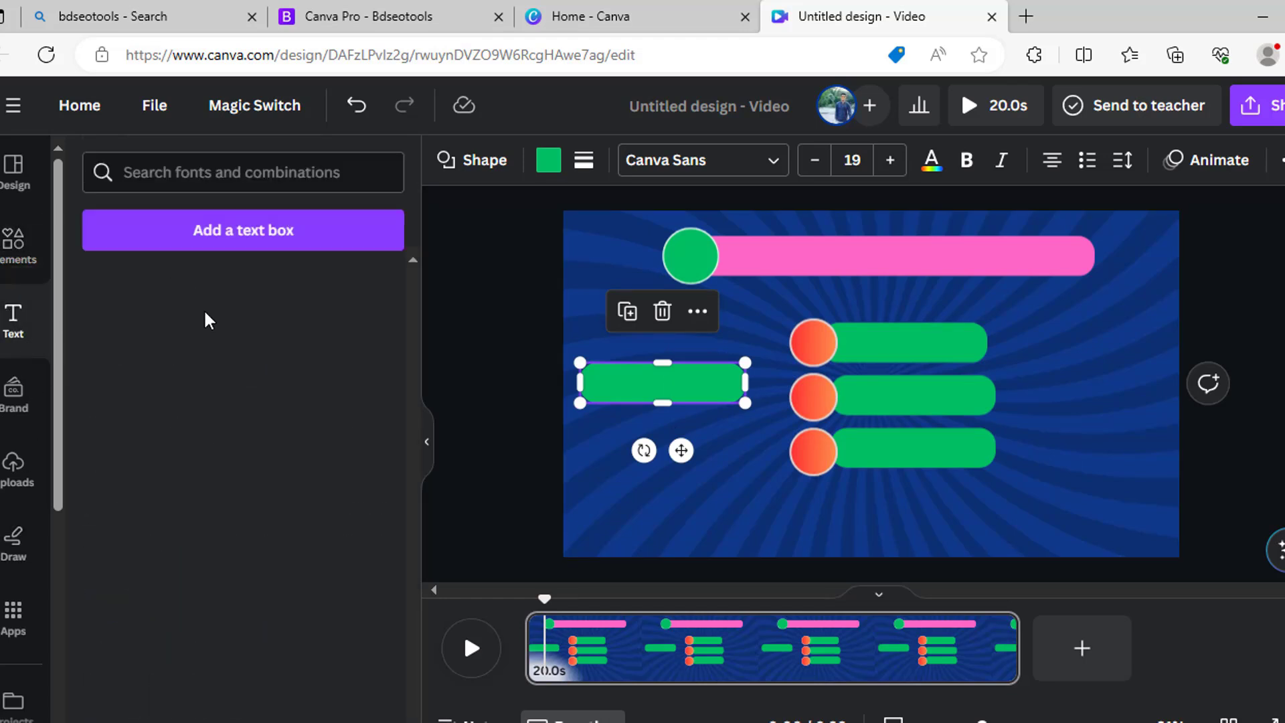
click(216, 387)
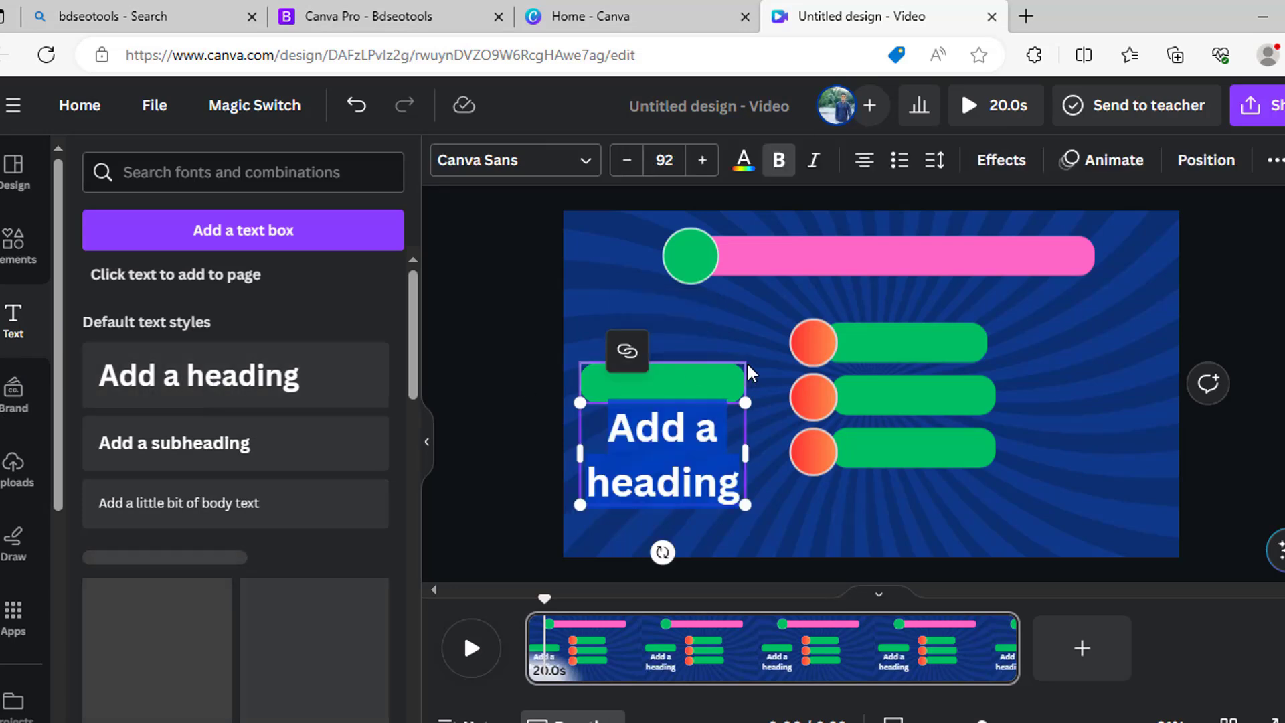
drag(745, 457, 1070, 435)
Step: Switch to the Excel workbook and copy the question "What is the capital of France?" from cell B2 to replace the Canva heading's text
click(525, 654)
drag(420, 154, 230, 149)
right_click(261, 149)
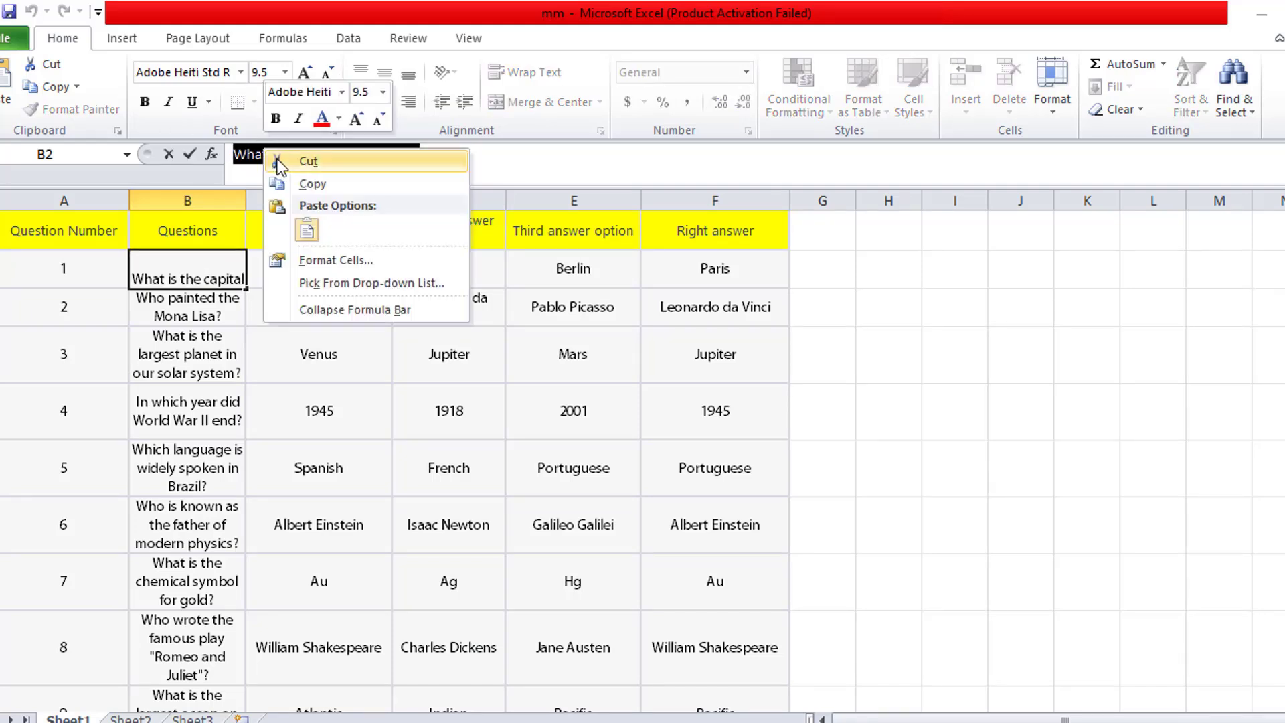
click(328, 187)
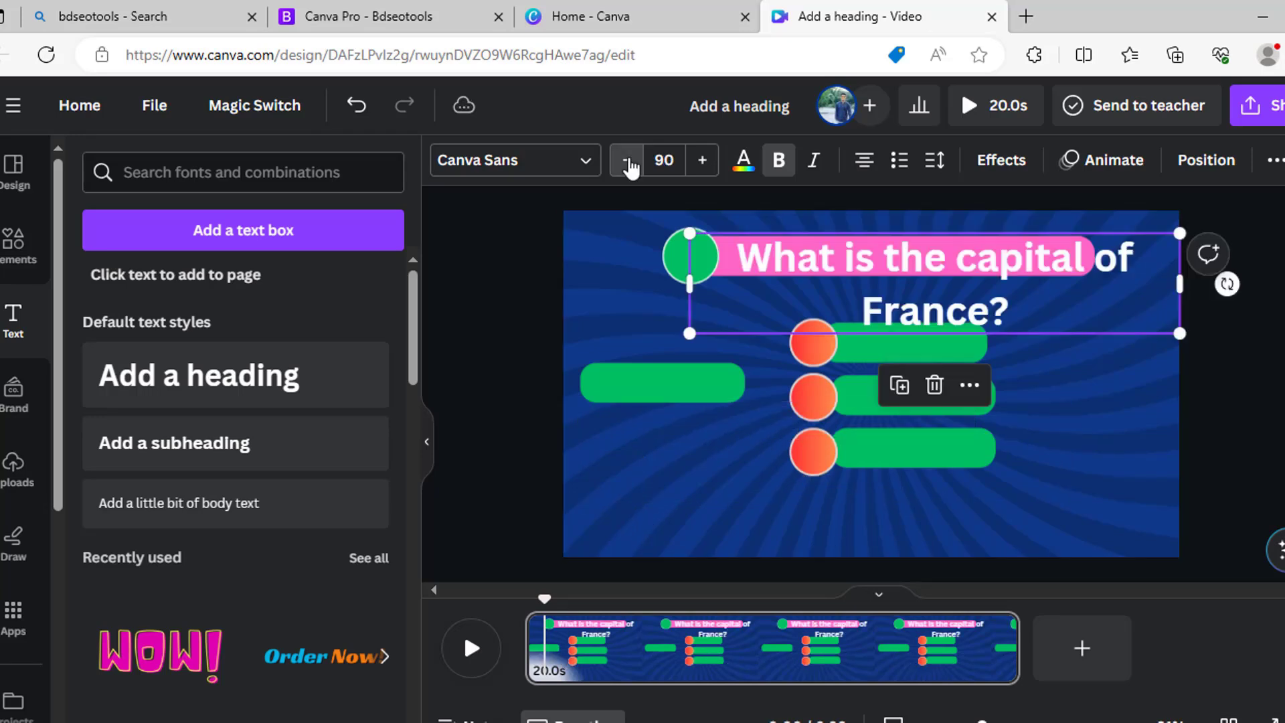
Step: Reduce the font size of the question text on the pink bar to 58
click(628, 162)
click(627, 162)
click(628, 162)
click(628, 162)
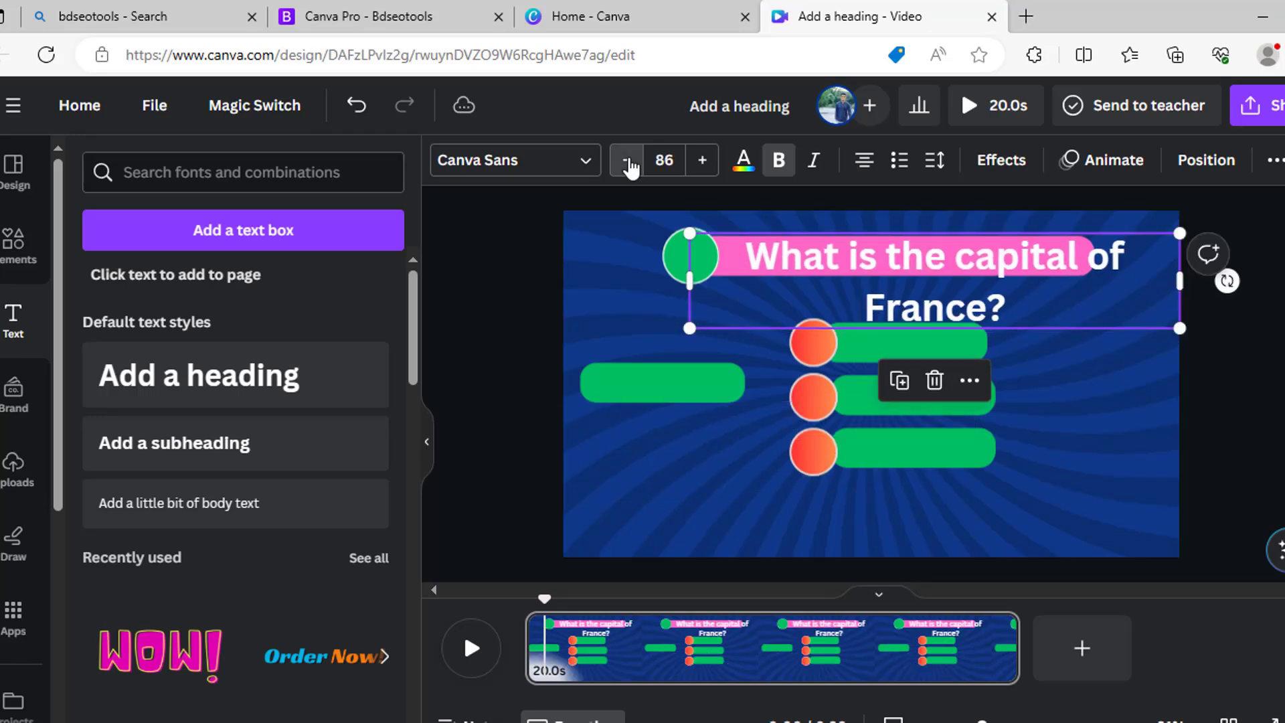
click(628, 162)
click(628, 162)
double_click(628, 162)
double_click(628, 162)
double_click(628, 162)
click(628, 162)
click(628, 162)
click(628, 162)
click(628, 162)
click(628, 162)
click(628, 162)
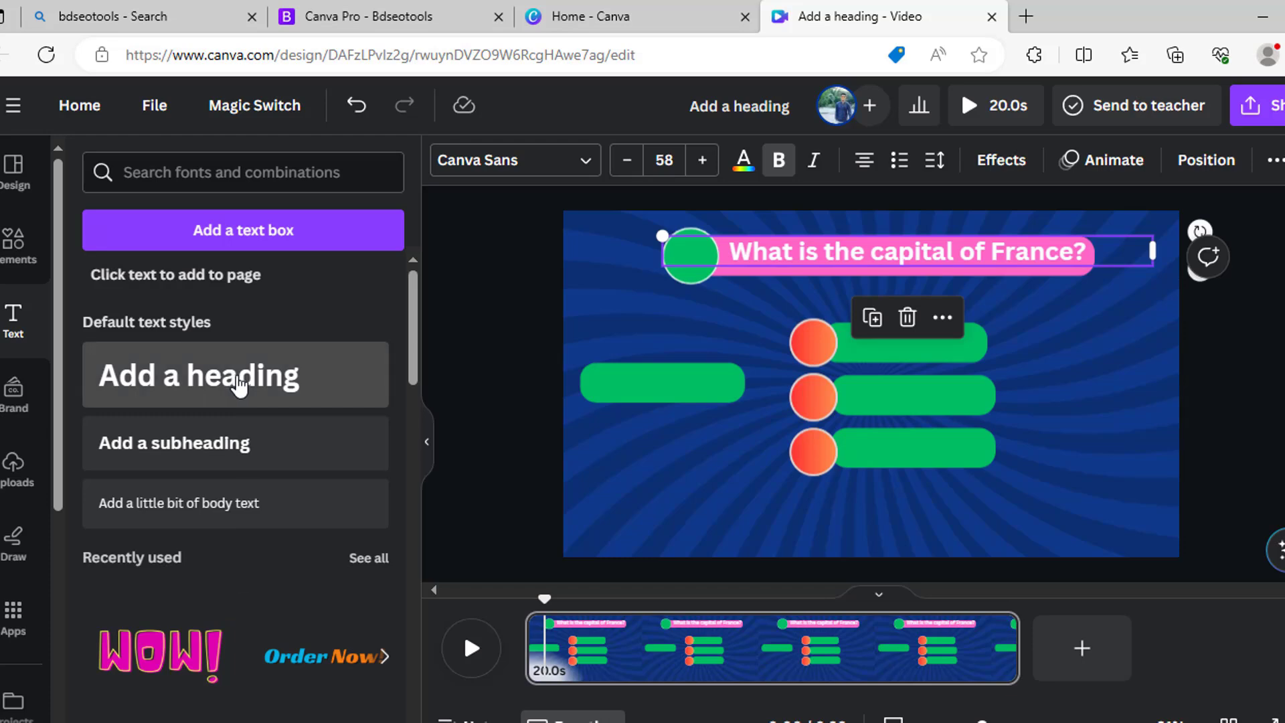
Step: Add another heading and replace its text with the first answer option, "Paris", copied from cell C2 of the Excel workbook
click(236, 387)
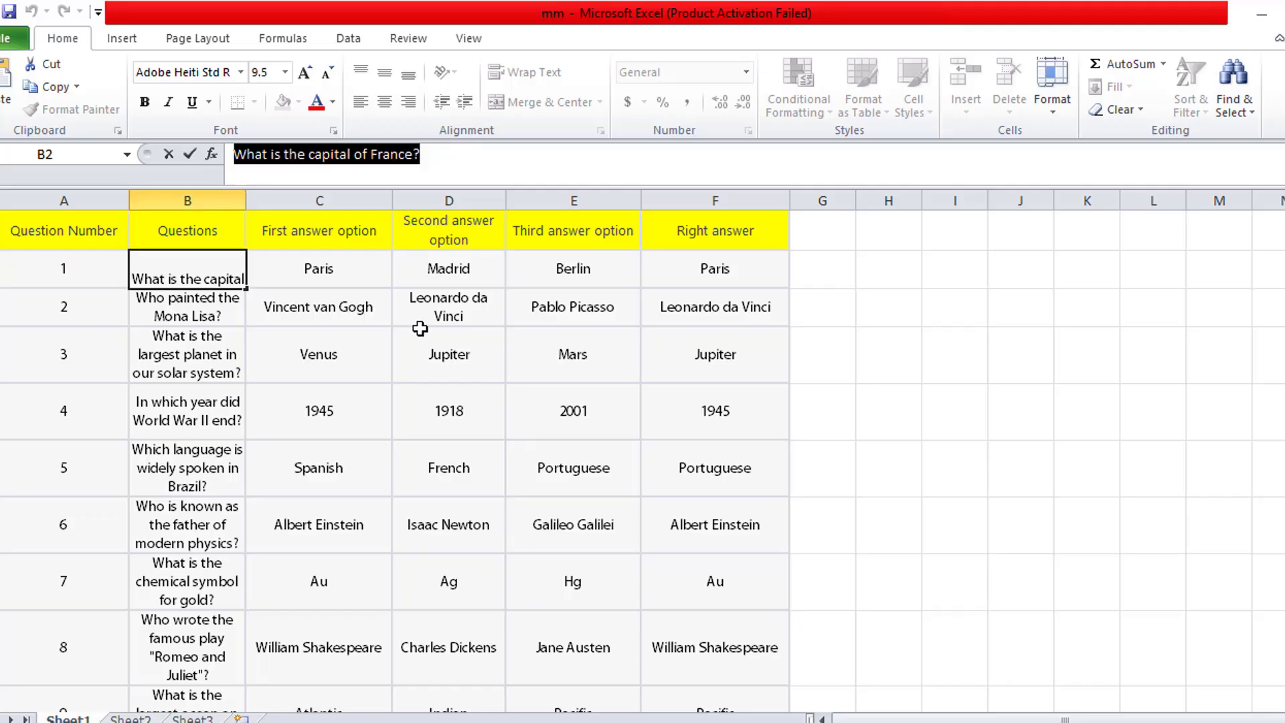
click(311, 253)
drag(302, 150, 233, 155)
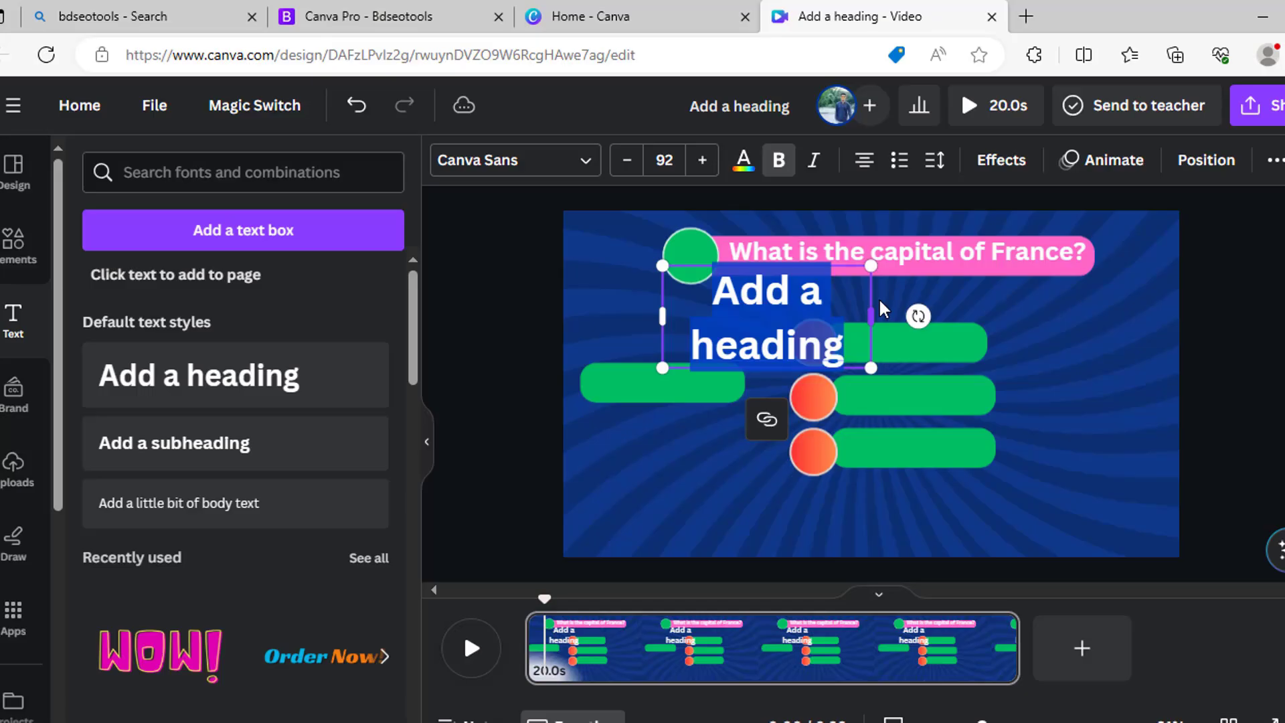
key(ctrl+v)
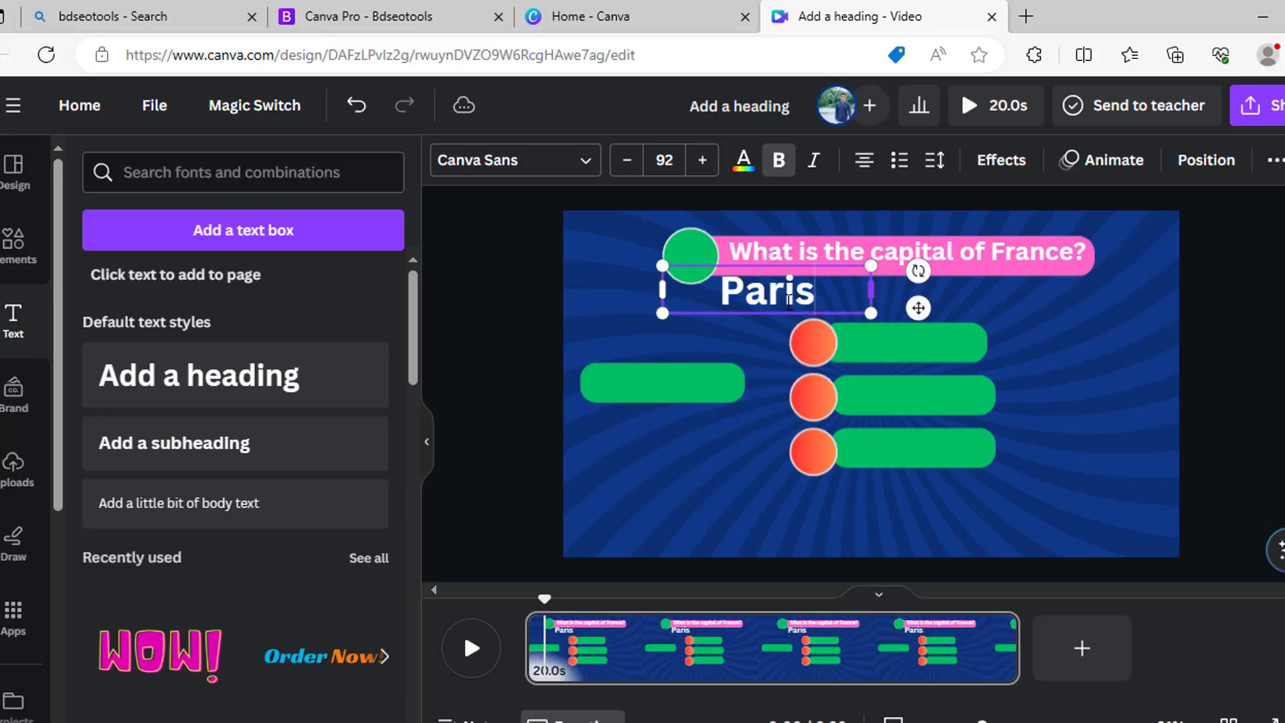
Step: Place the "Paris" text on the uppermost of the three stacked green bars and set its font size to 82
click(1064, 368)
drag(732, 286, 870, 335)
click(627, 160)
click(627, 160)
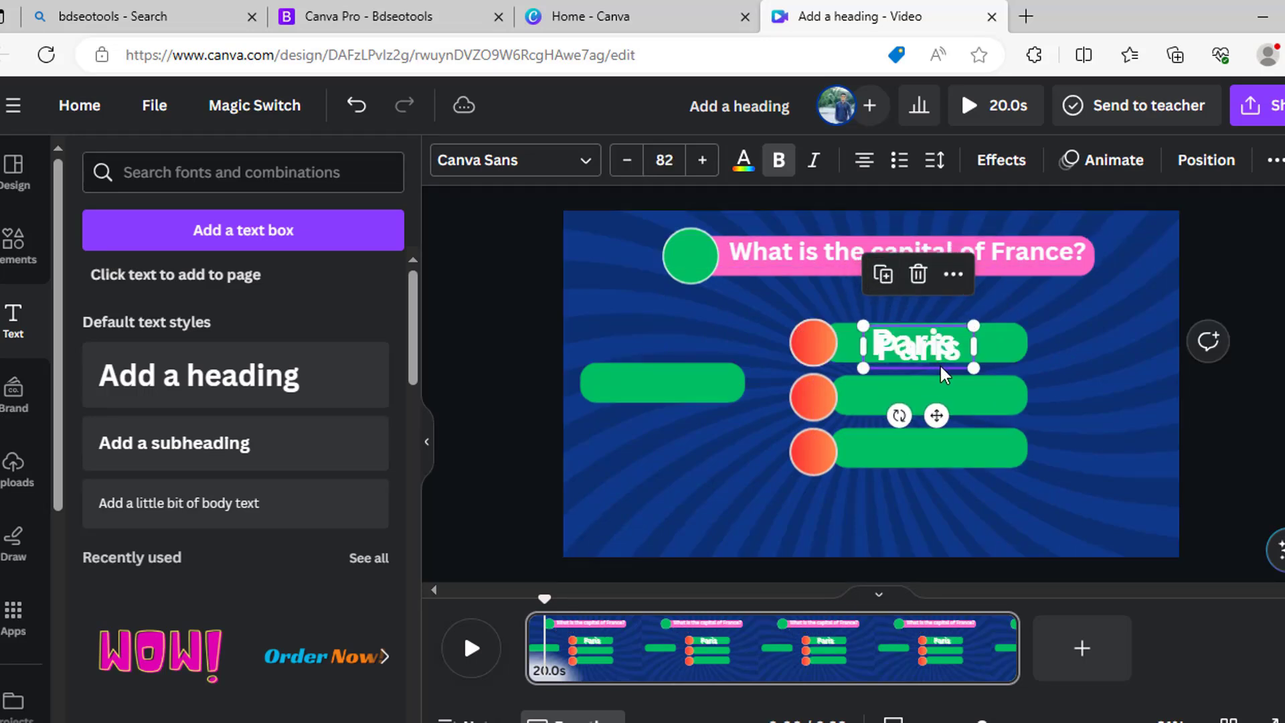
Step: Duplicate the "Paris" text onto the second and third green bars and align the copies below the first
drag(907, 353, 913, 396)
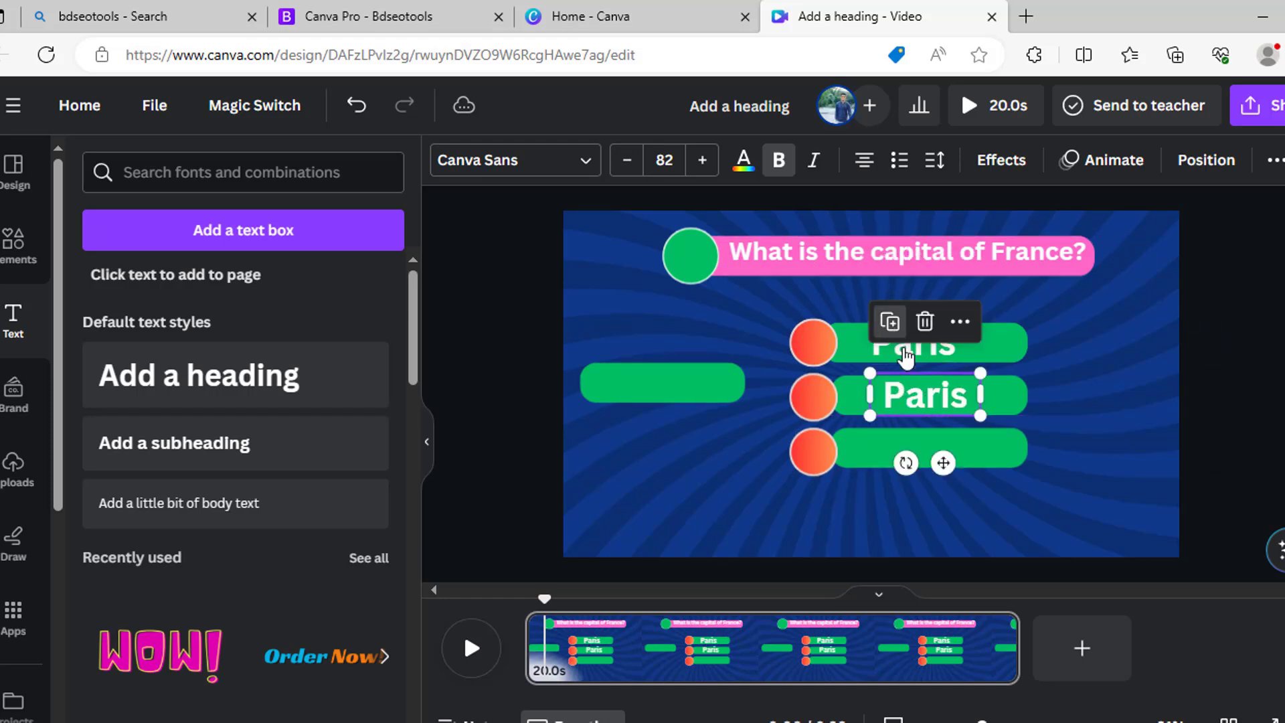
click(890, 322)
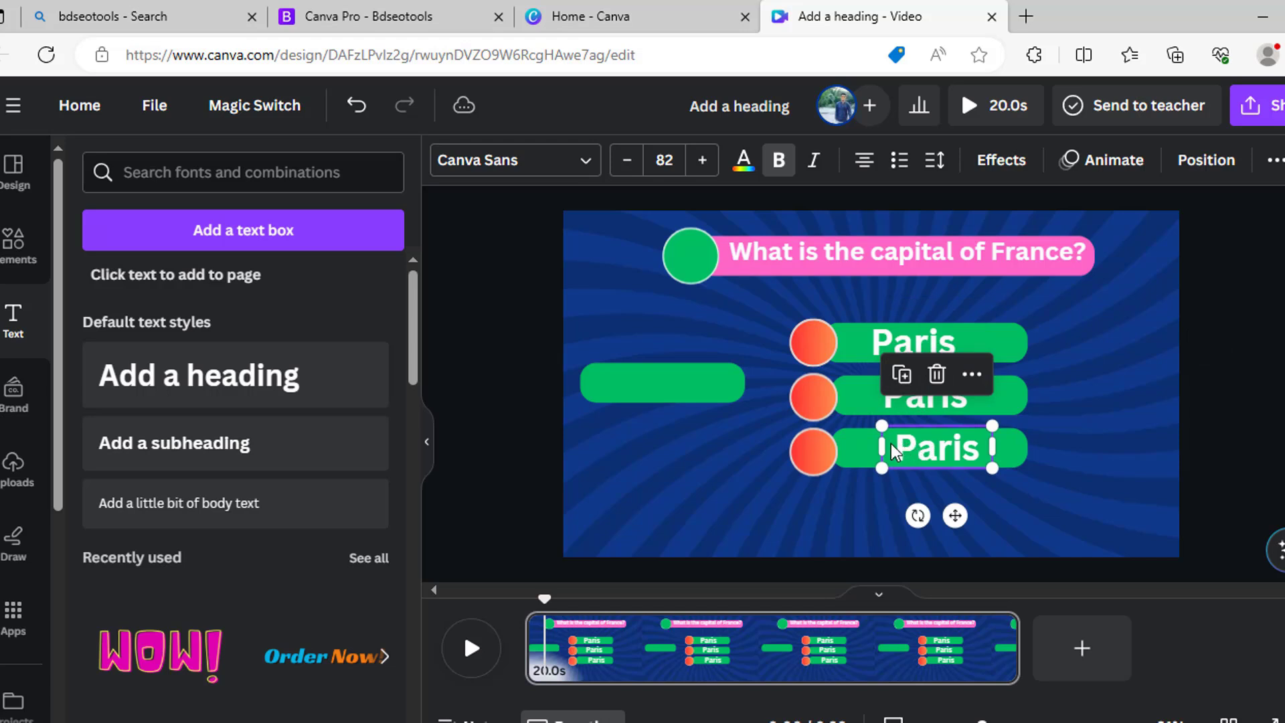
click(1031, 485)
click(954, 467)
drag(954, 466, 931, 467)
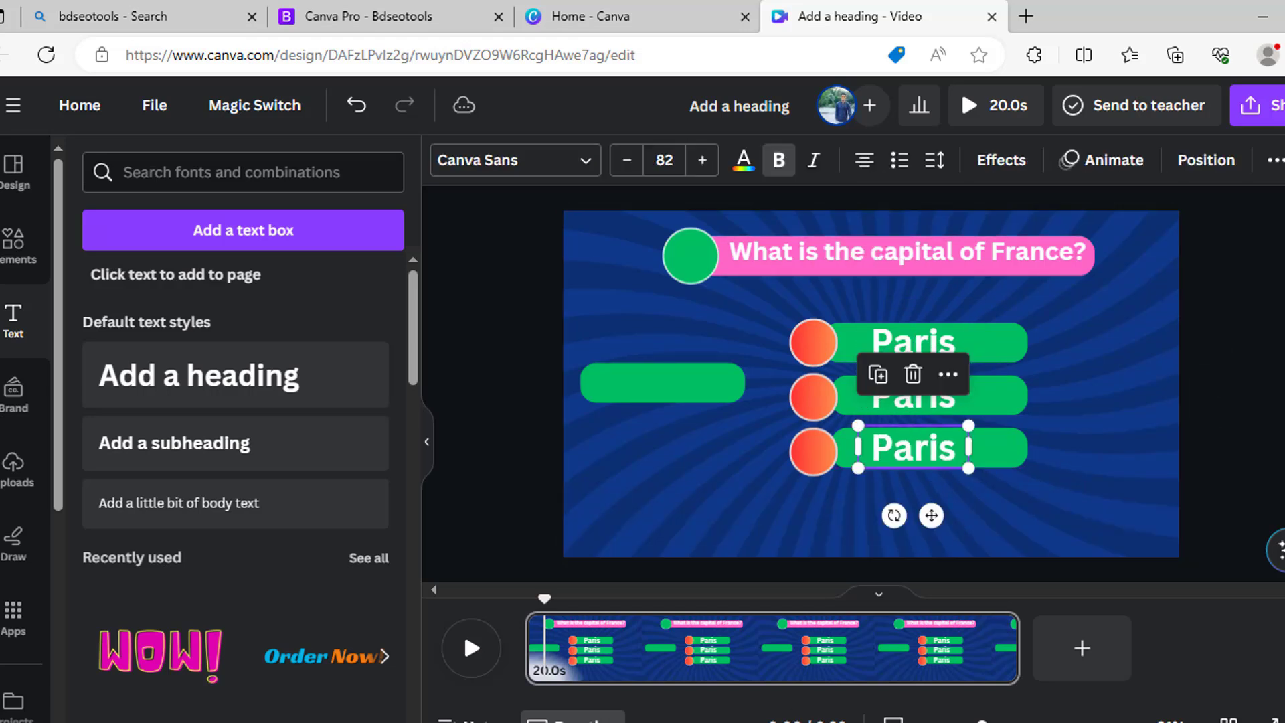
Step: Replace the second bar's text with "Madrid" copied from Excel cell D2 and widen its text box to fit on one line
key(alt+Tab)
click(431, 274)
click(304, 165)
drag(305, 165, 229, 160)
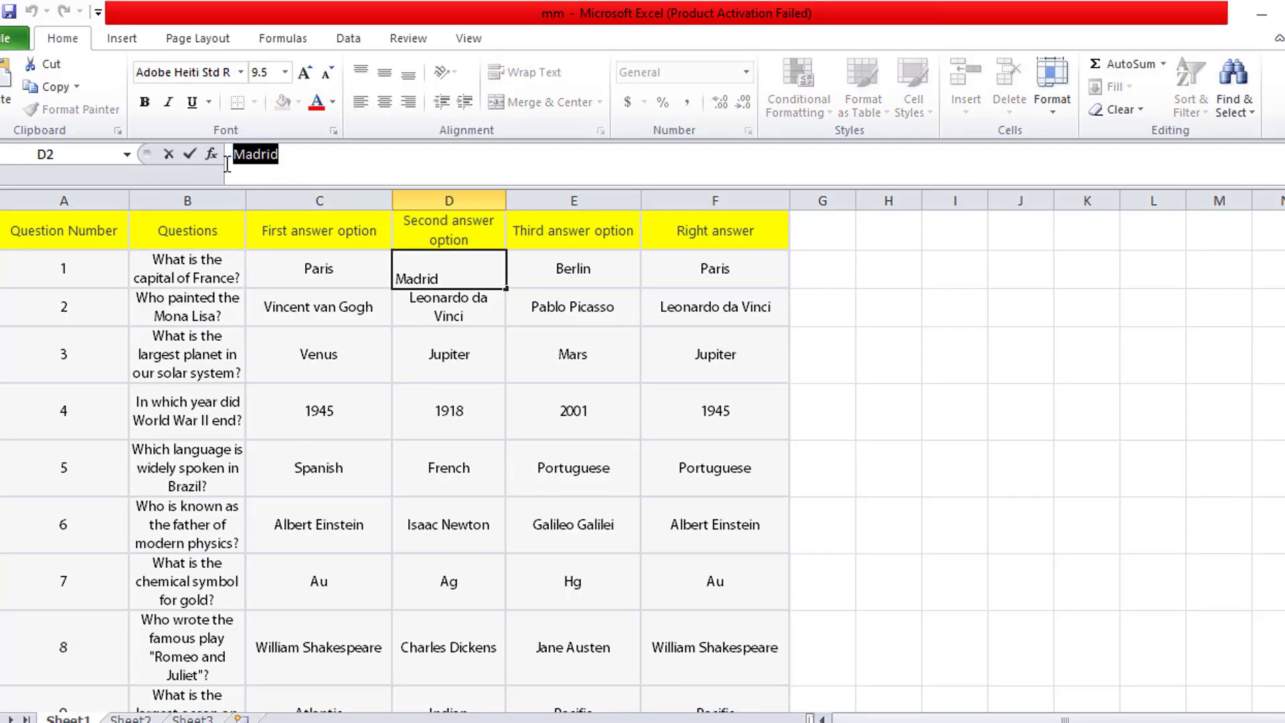
key(alt+Tab)
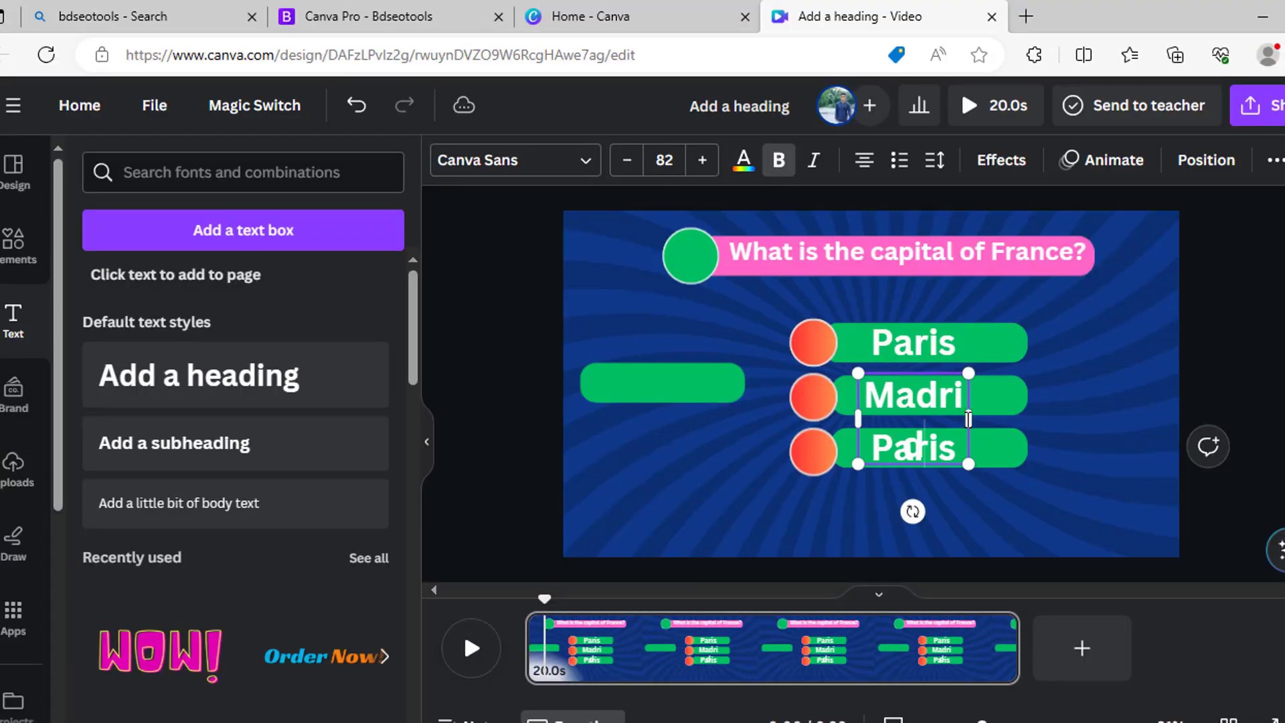
drag(969, 419, 983, 419)
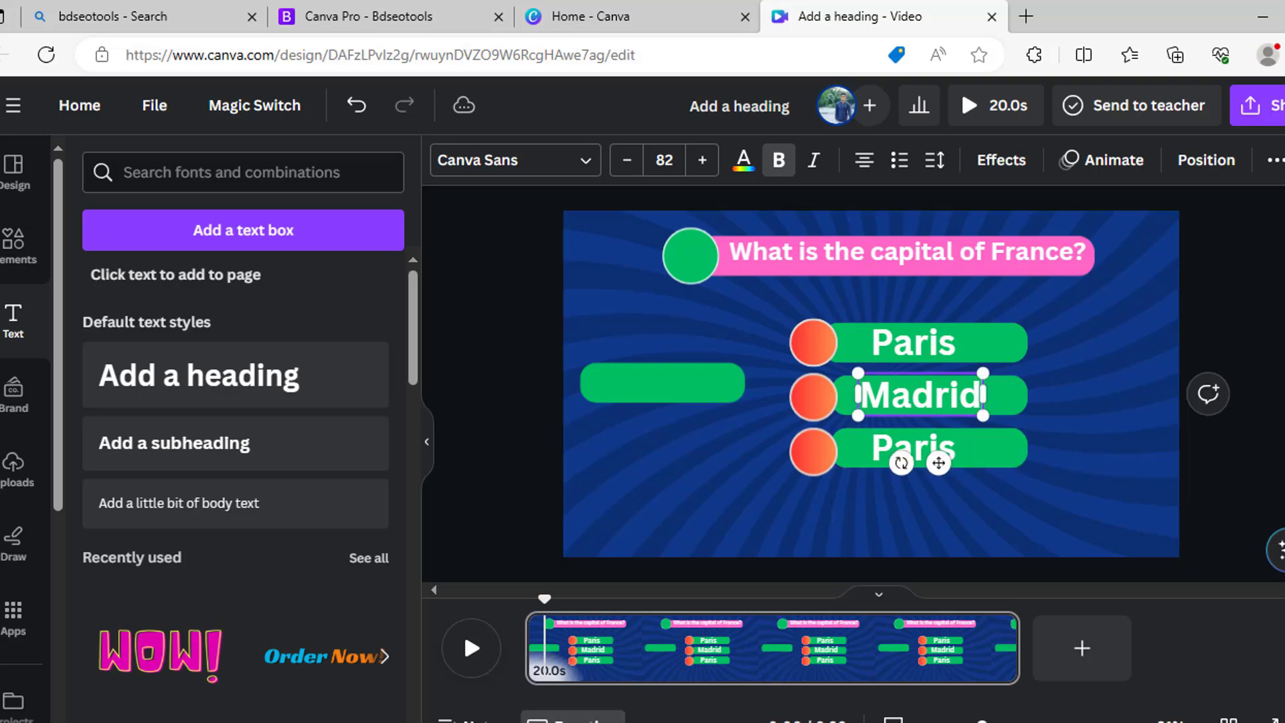
Step: Replace the third bar's text with "Berlin" copied from cell E2 of the Excel workbook
key(alt+Tab)
click(559, 274)
click(286, 155)
drag(287, 154, 228, 154)
key(ctrl+c)
key(alt+Tab)
key(ctrl+v)
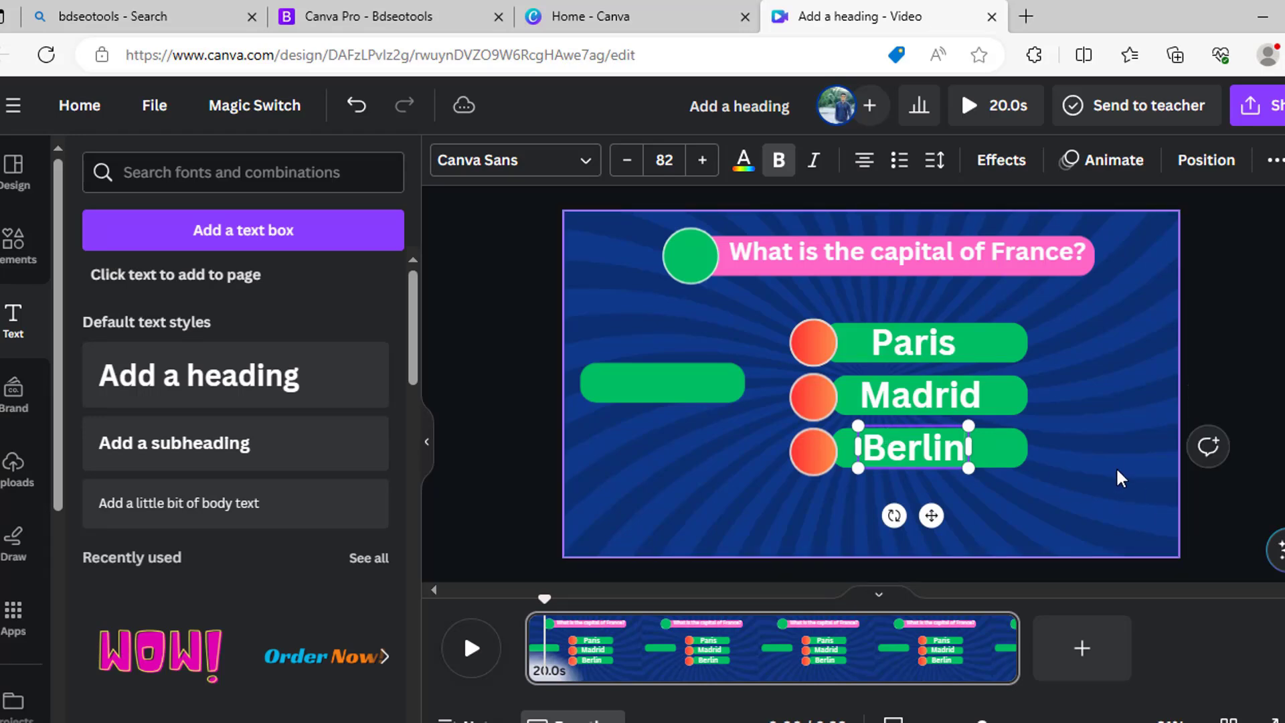
Step: Duplicate the "Paris" text and place the copy on the separate green bar as the right answer
click(902, 347)
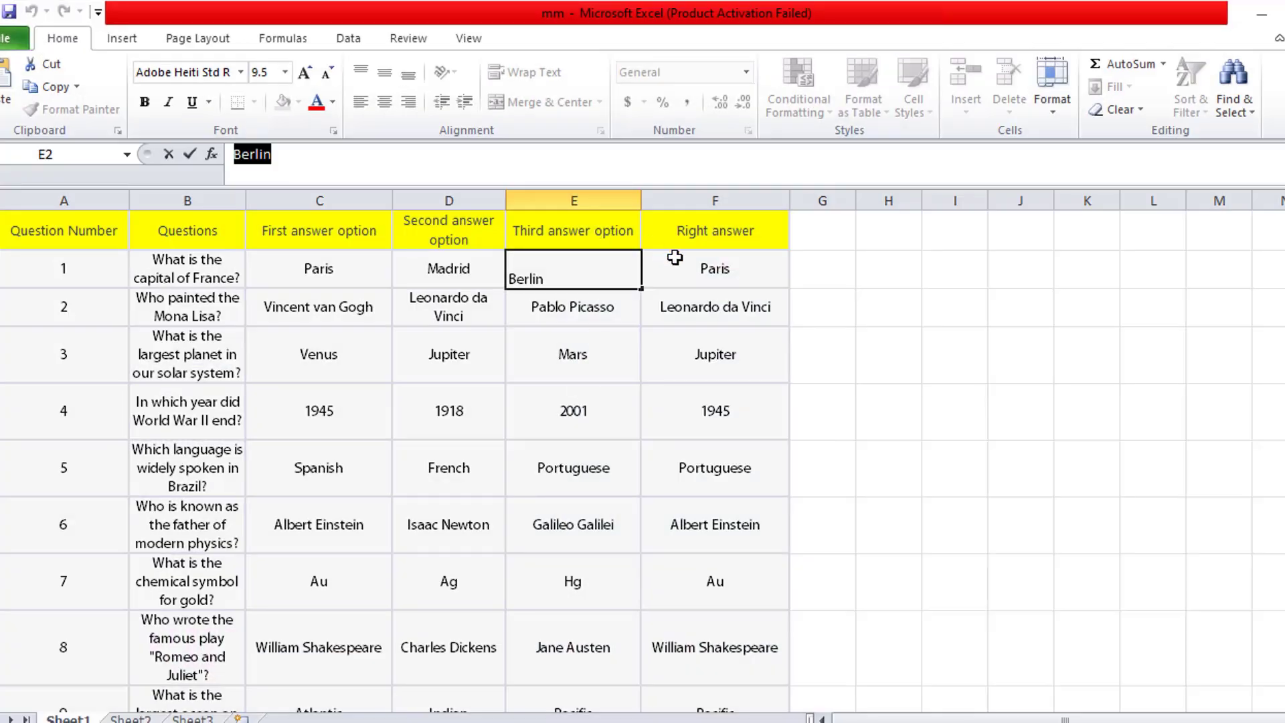
click(675, 258)
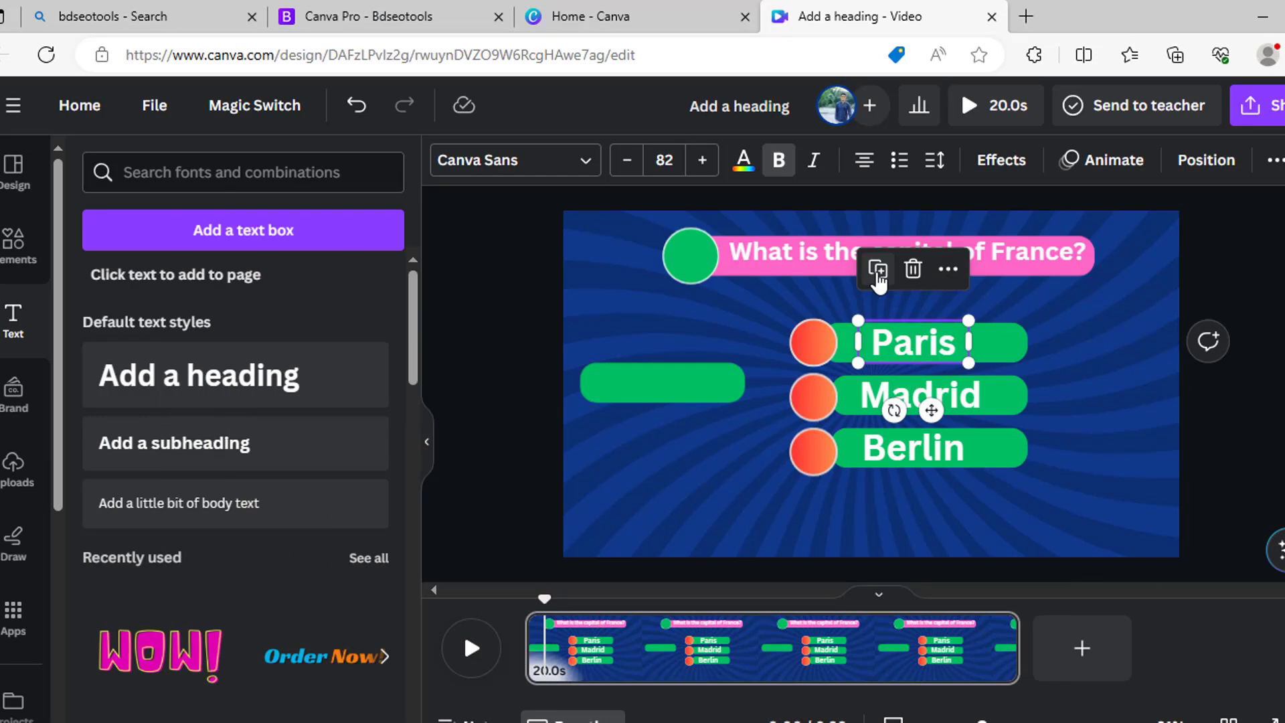
drag(918, 348, 654, 375)
Step: Change the question text's colour to black and apply the change to all white text in the design
click(890, 255)
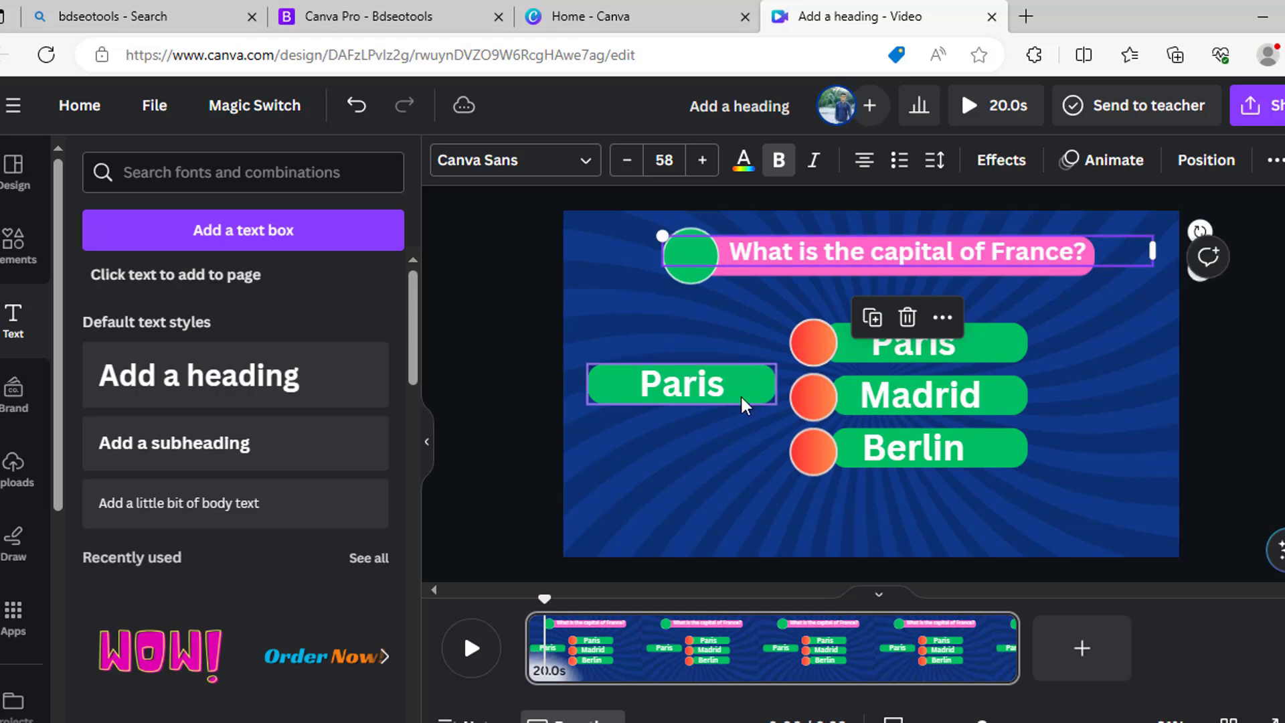
click(743, 160)
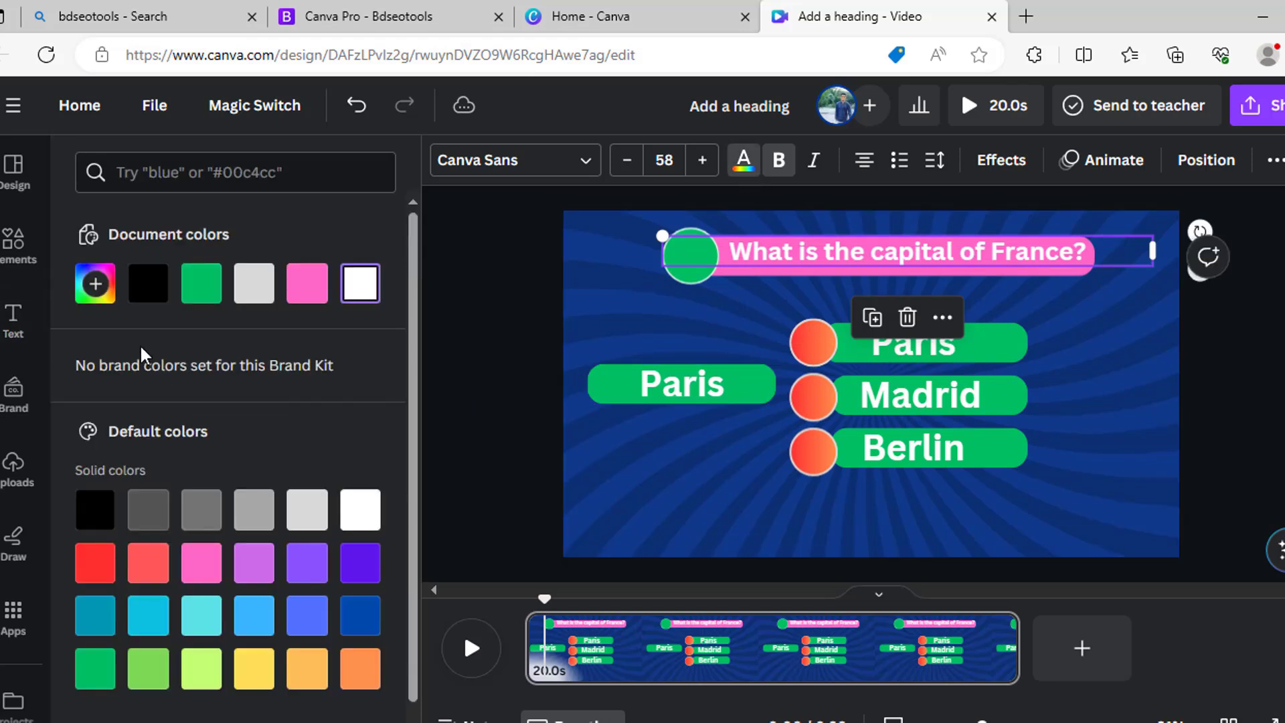
click(148, 285)
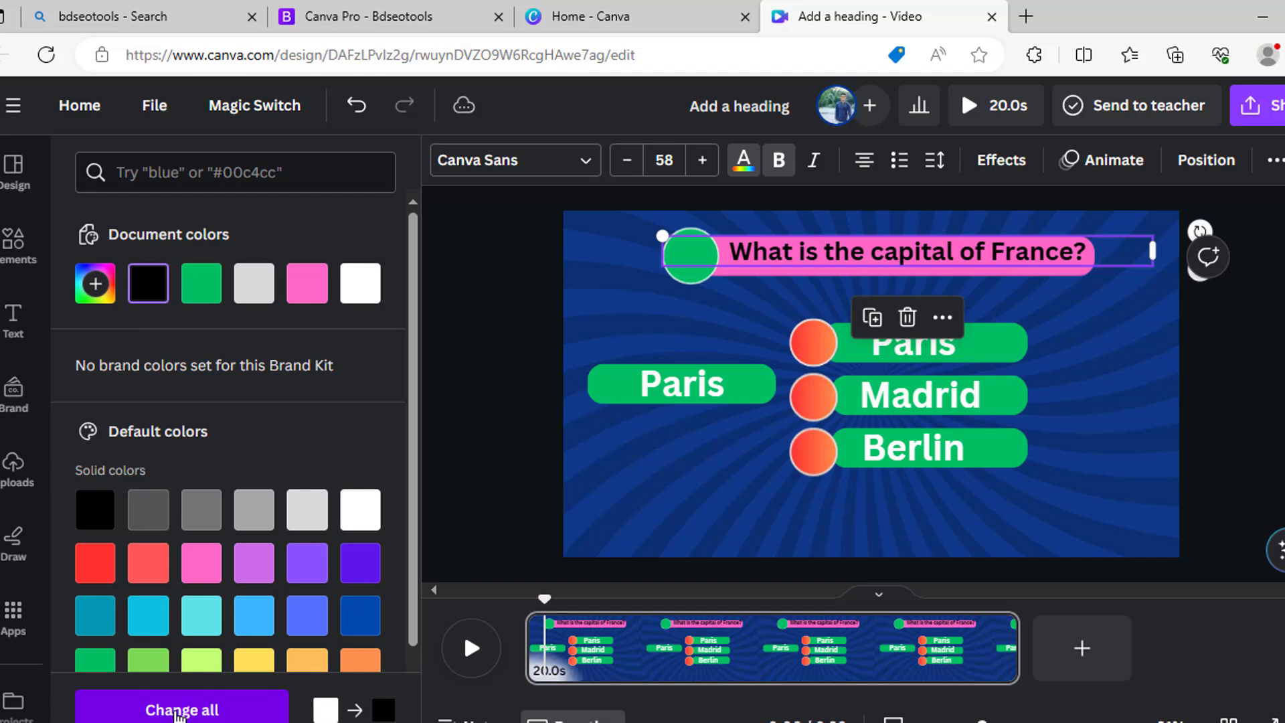
click(177, 711)
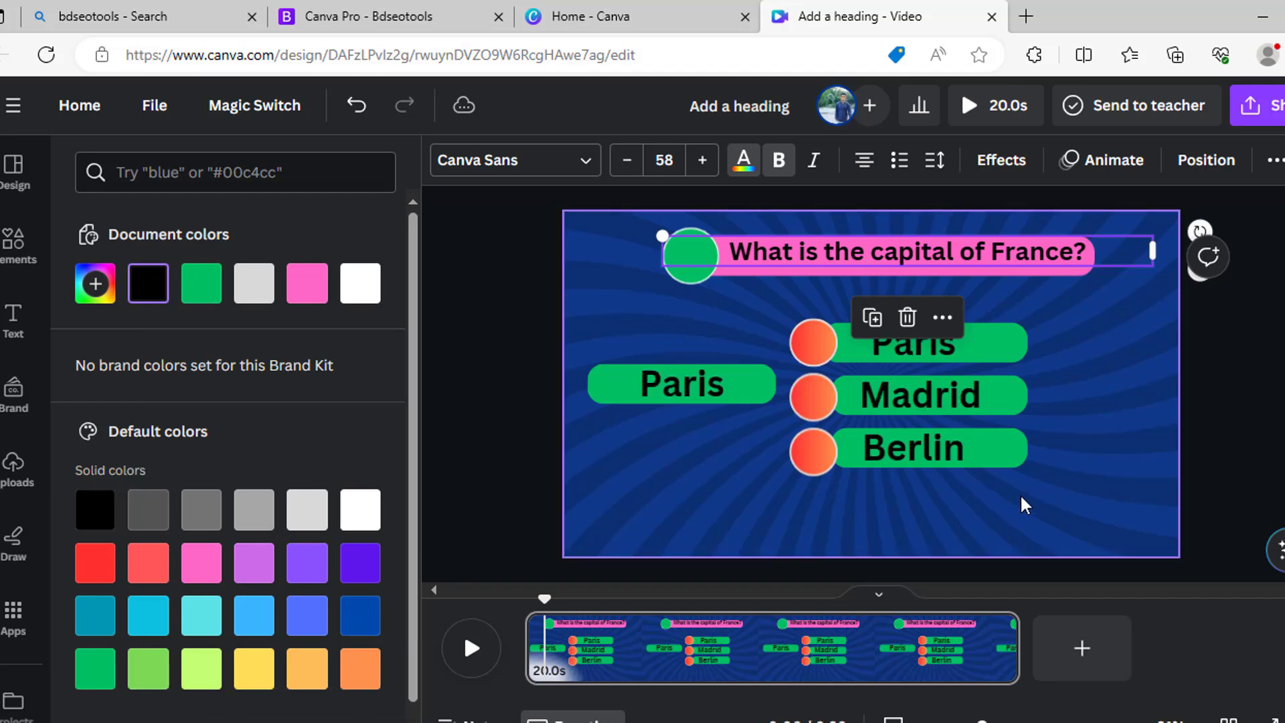
Step: Change the question text's font to Anton and apply the change to all Canva Sans text in the design
click(922, 452)
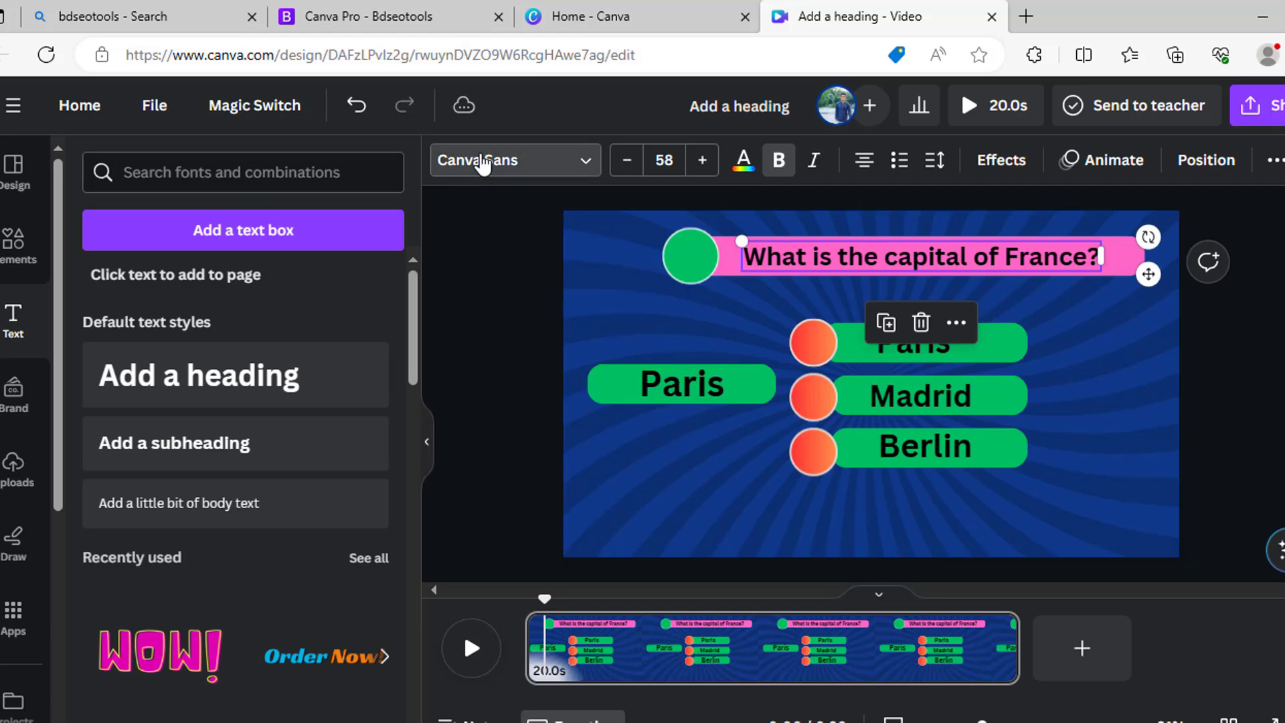
click(480, 163)
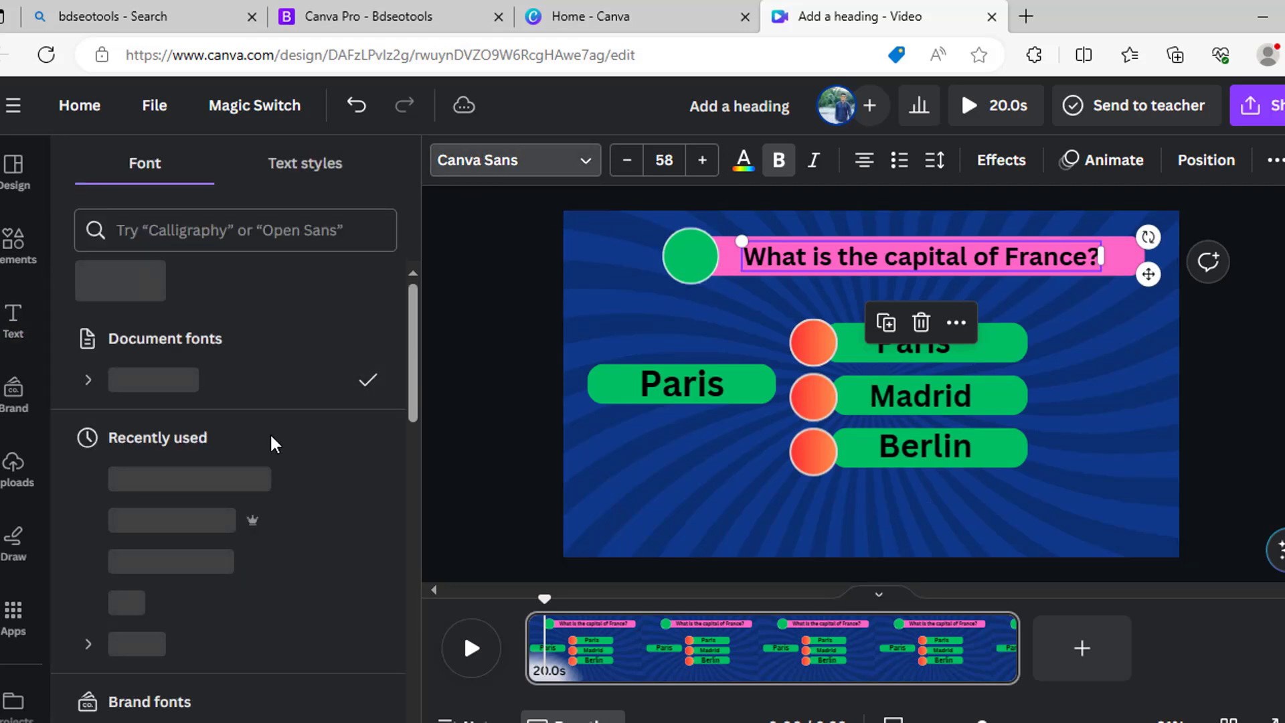
click(284, 645)
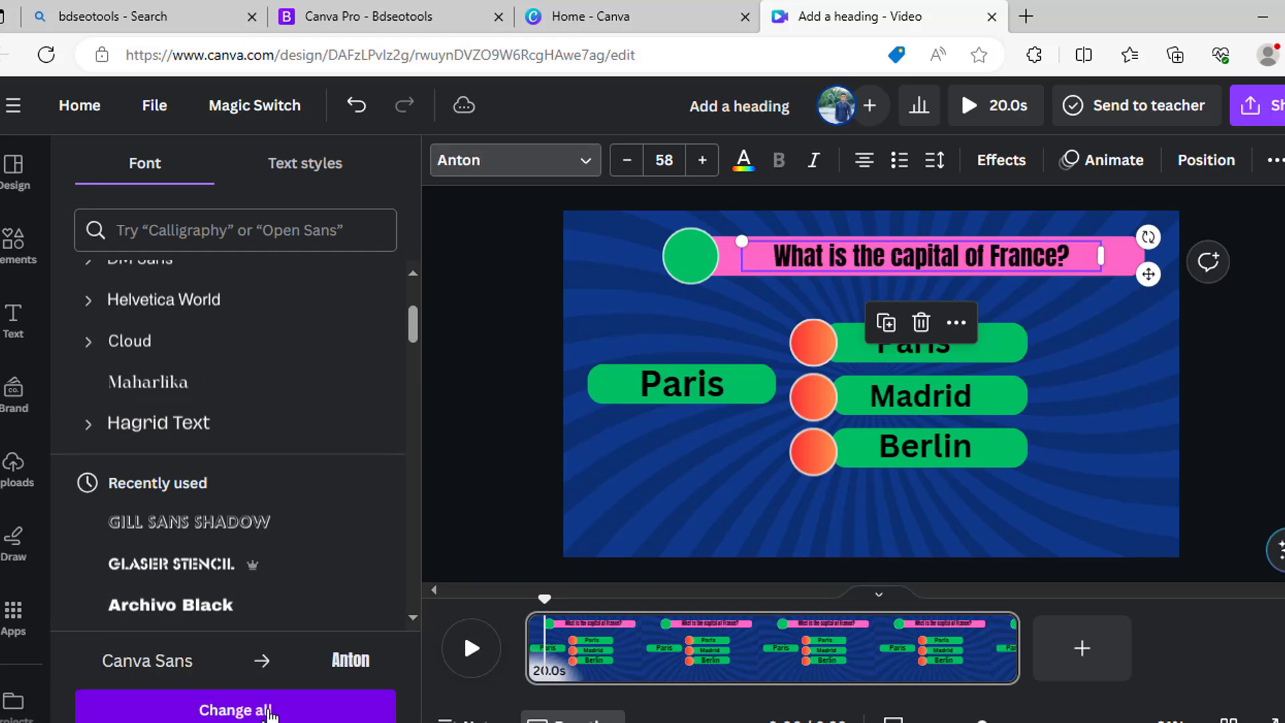
click(270, 711)
click(918, 396)
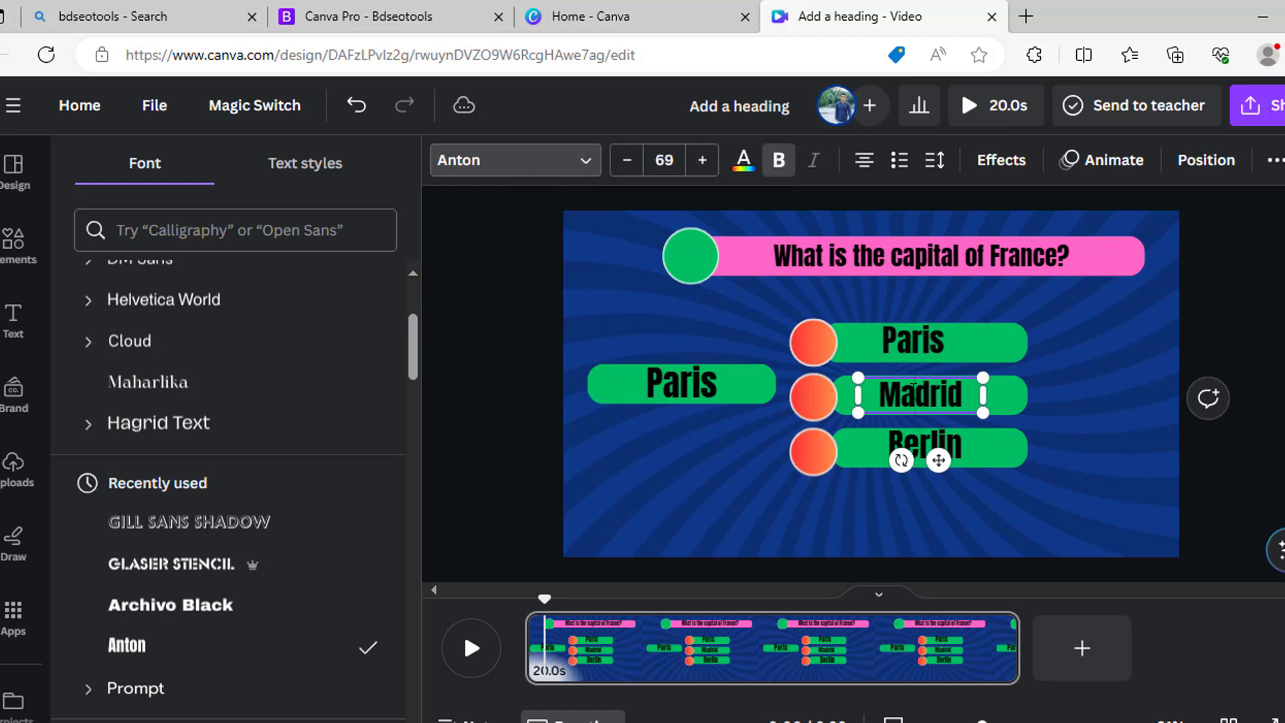
click(1094, 438)
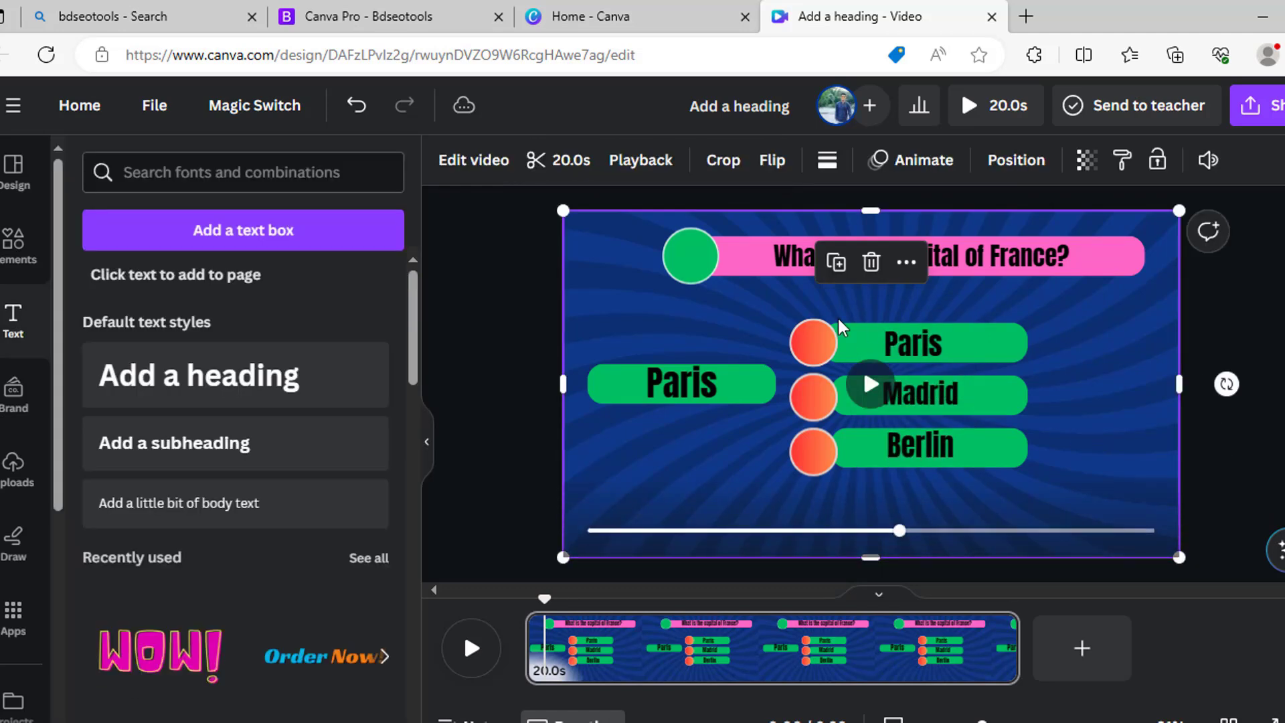
Step: Add a heading reading "1" and place it on the large green circle beside the question
click(684, 261)
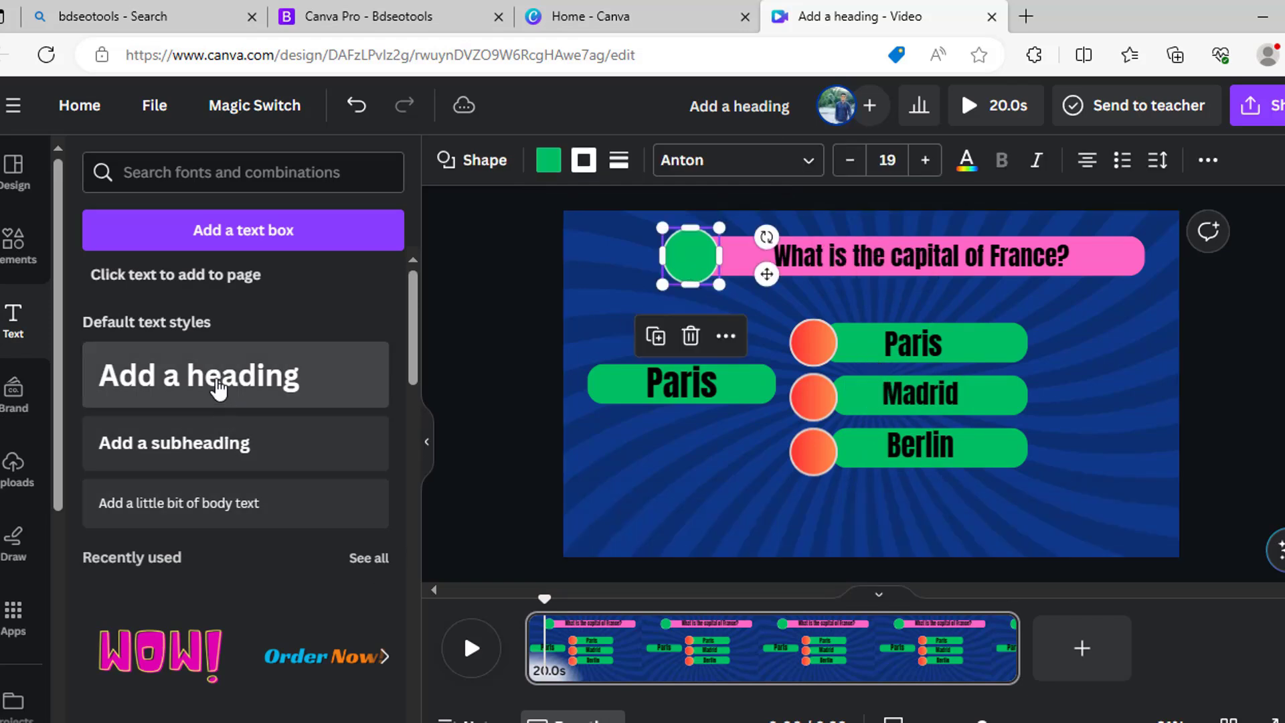
click(220, 391)
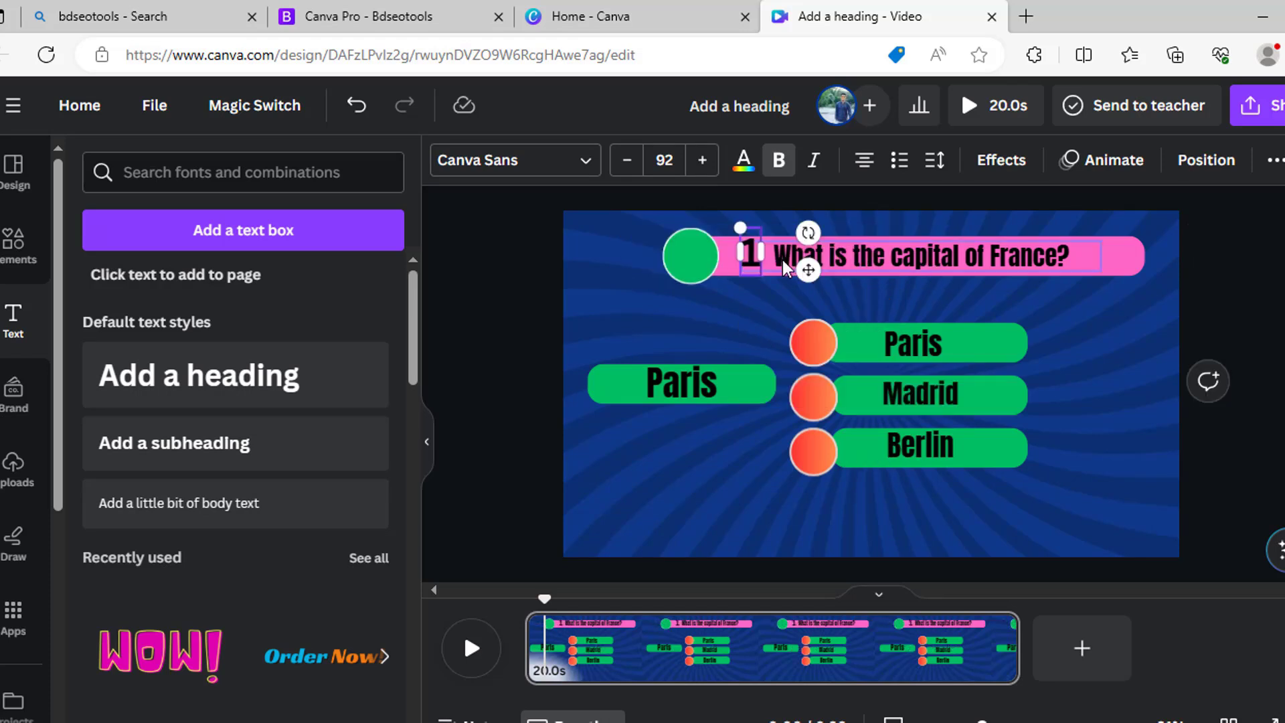
drag(752, 266, 693, 265)
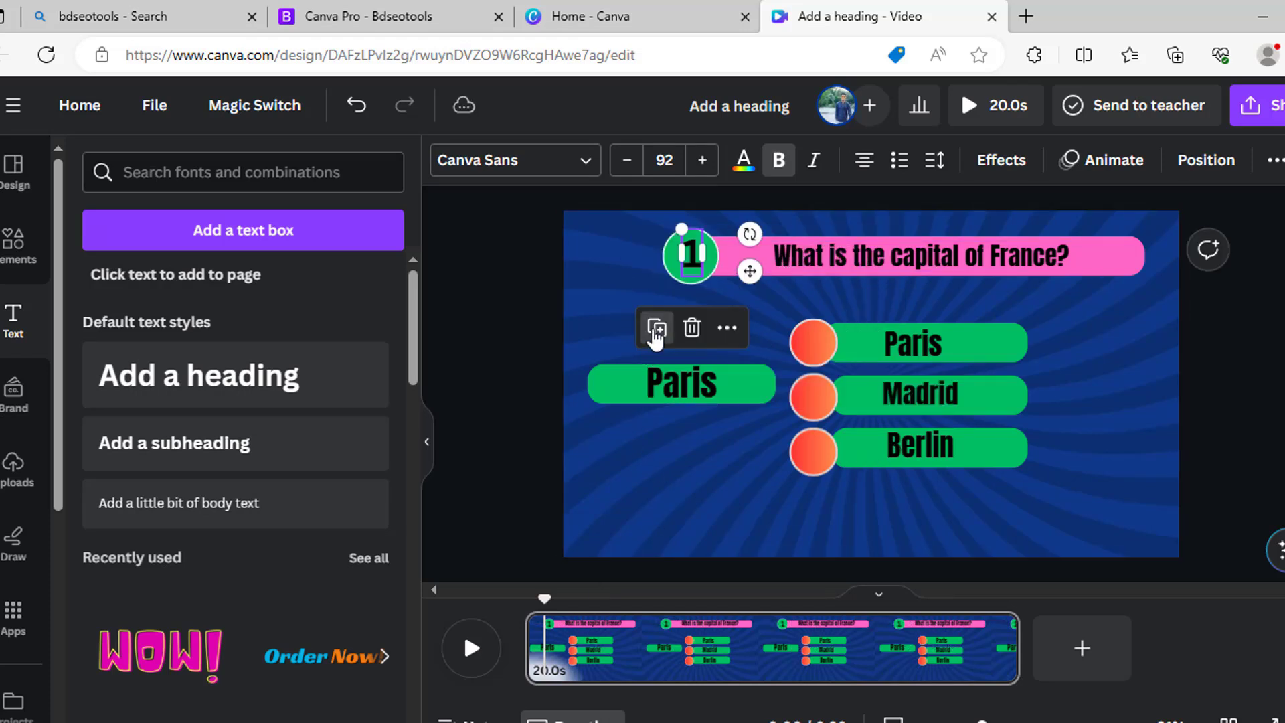
Step: Duplicate the "1" onto the uppermost gradient circle and change the copy's text to "A"
click(656, 329)
drag(696, 264, 817, 342)
double_click(812, 343)
text(A)
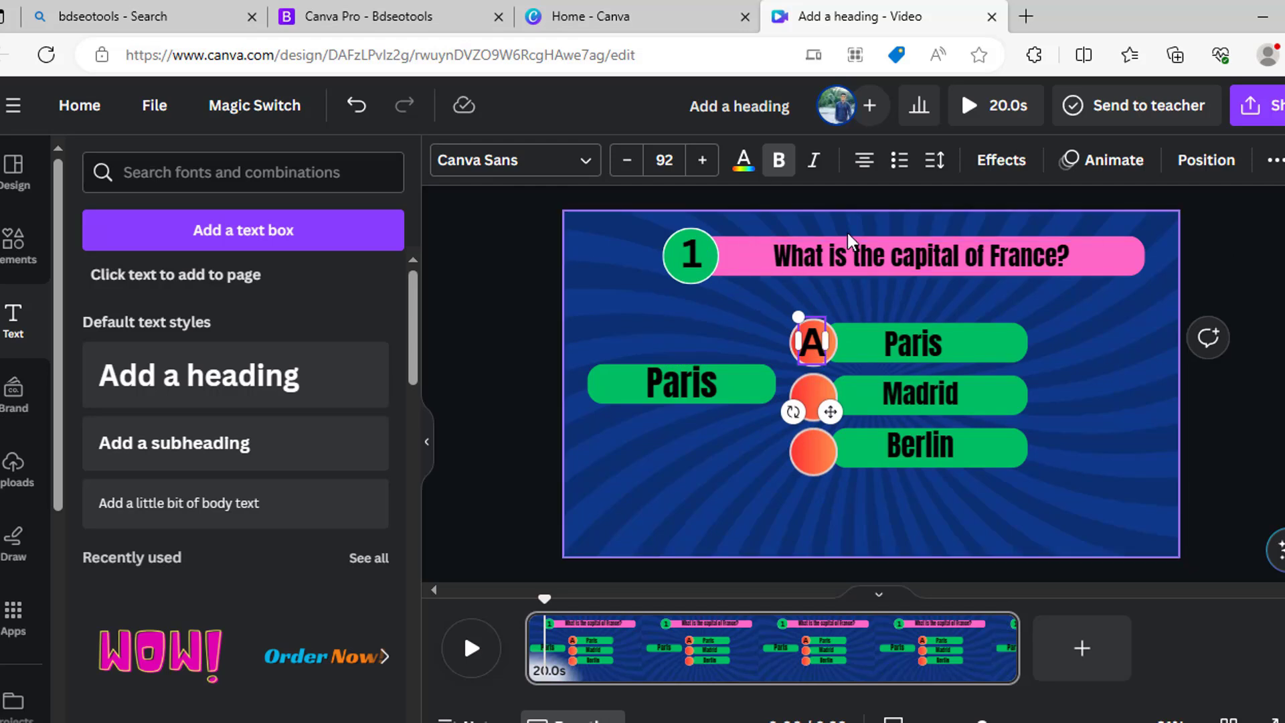
Step: Adjust the "A" within its gradient circle, setting its font size to 85 and its colour to white
drag(813, 347, 815, 332)
double_click(820, 344)
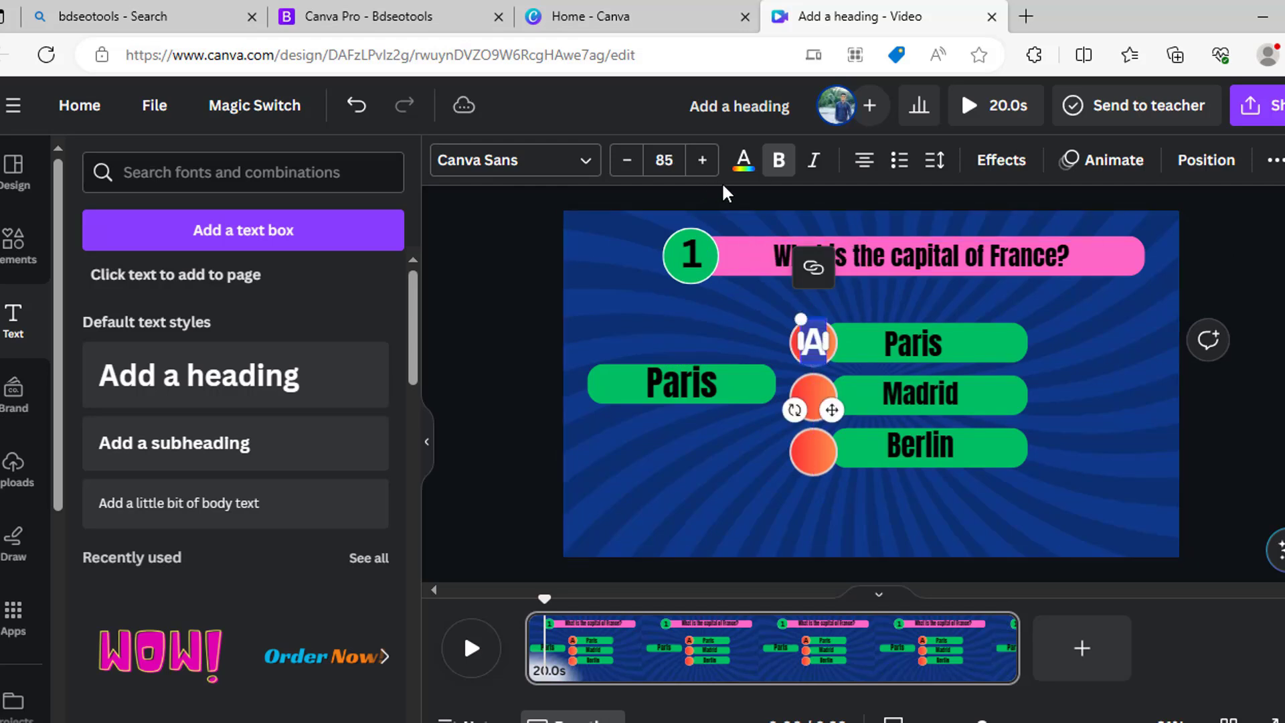
click(743, 162)
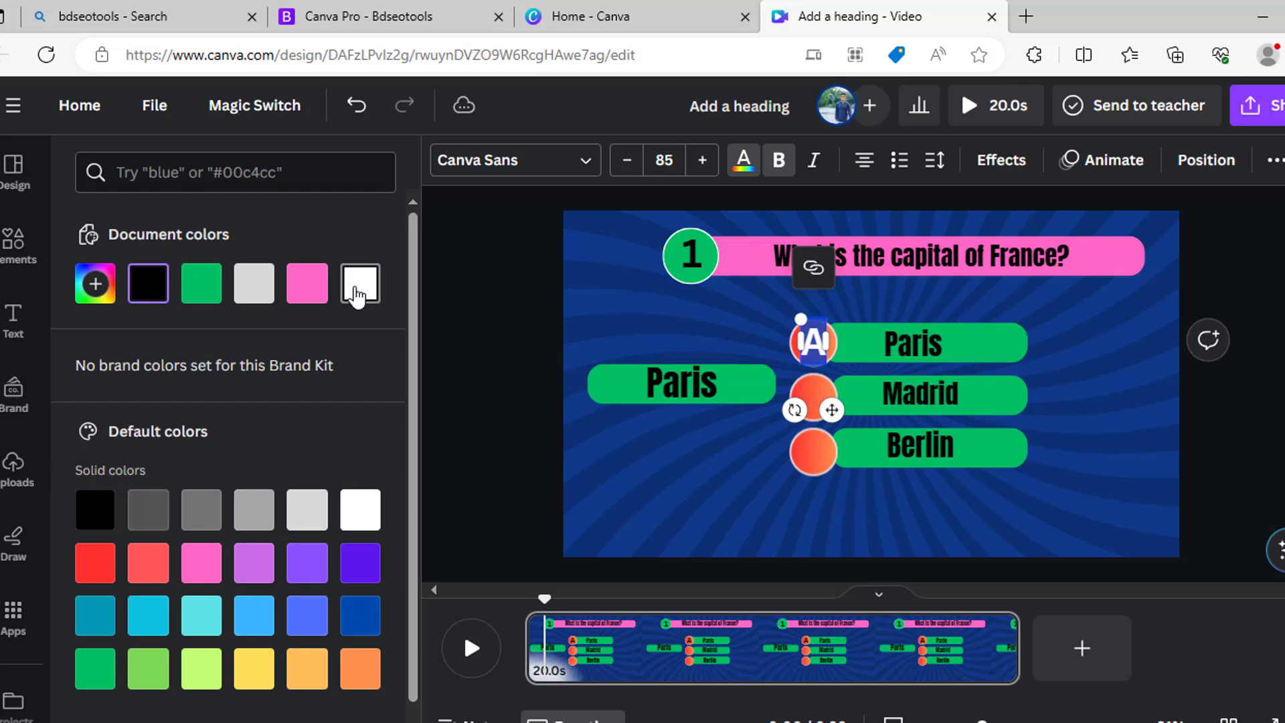
click(360, 510)
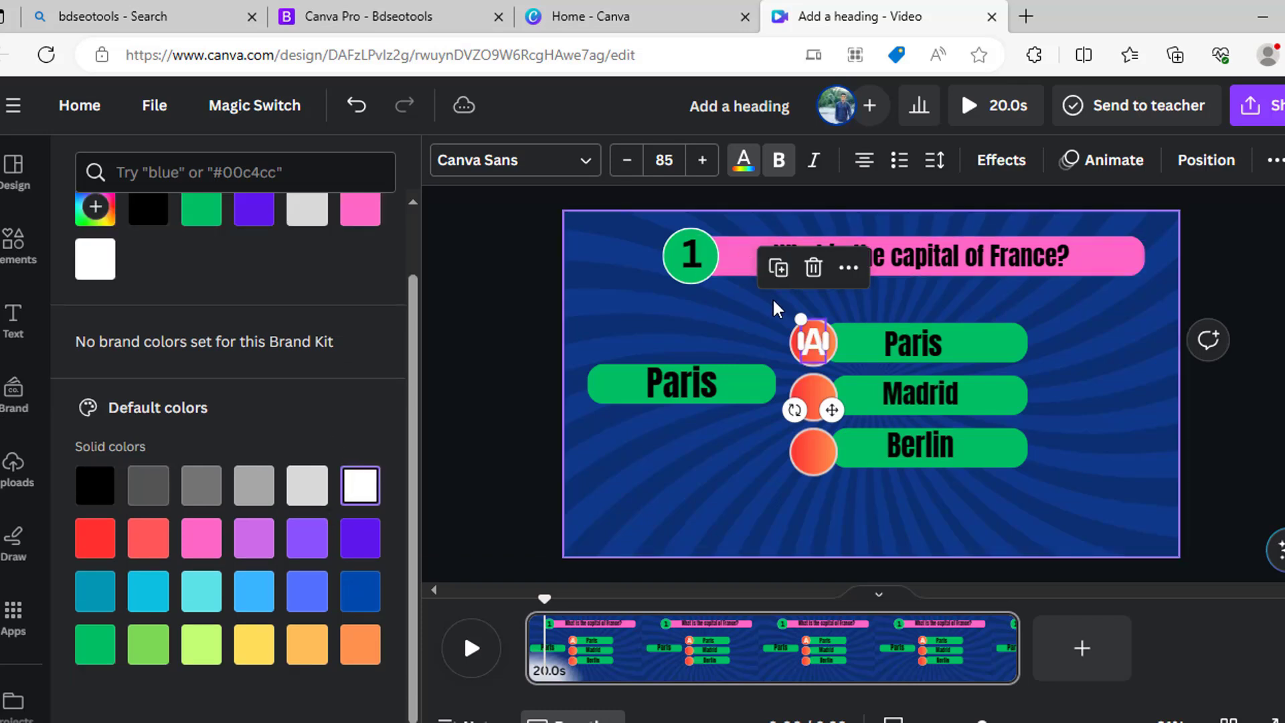
Step: Duplicate the "A" onto the middle gradient circle and change the copy's text to "B"
click(778, 267)
drag(824, 351, 811, 401)
double_click(814, 404)
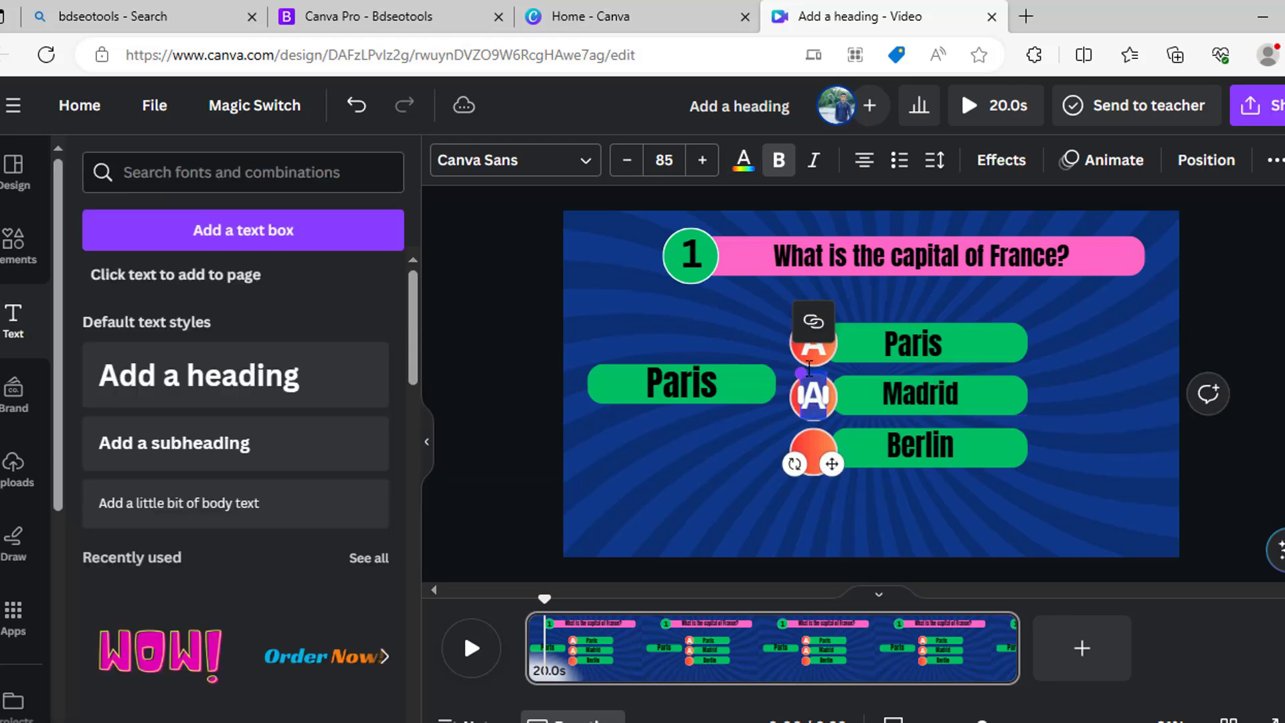
text(B)
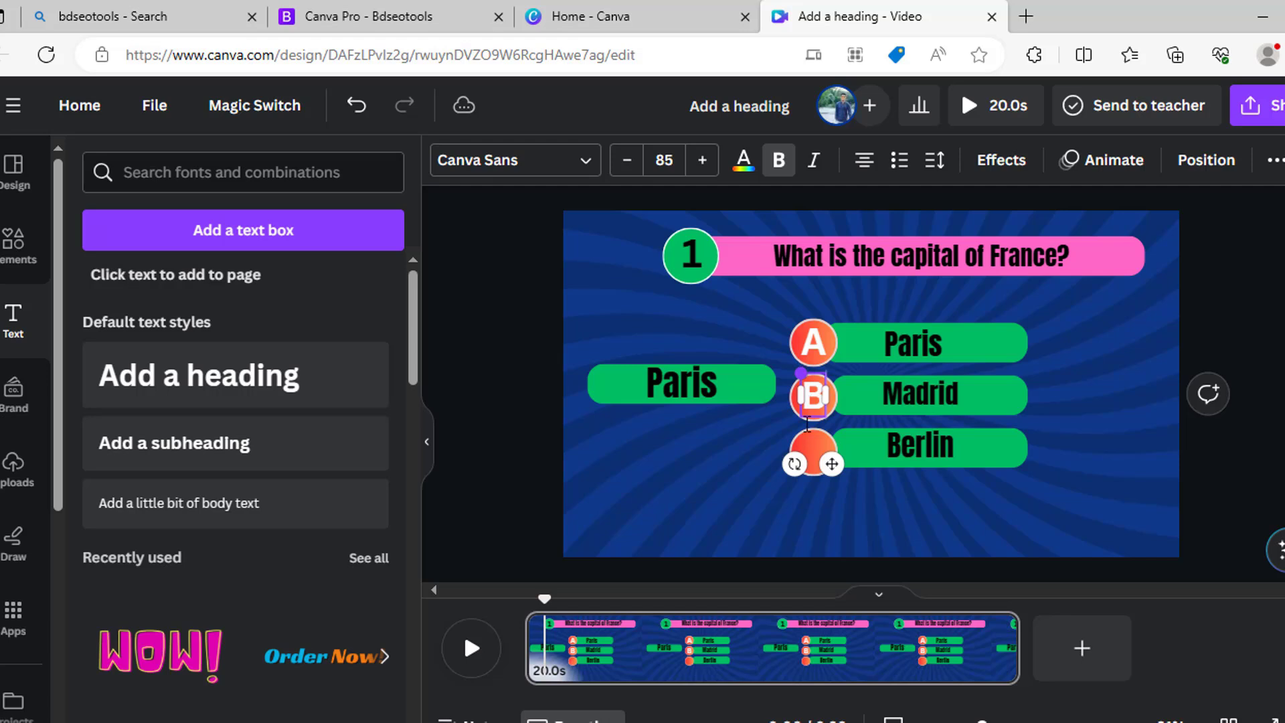
click(1113, 444)
Step: Duplicate the "B" onto the lowest gradient circle and change the copy's text to "C"
click(813, 404)
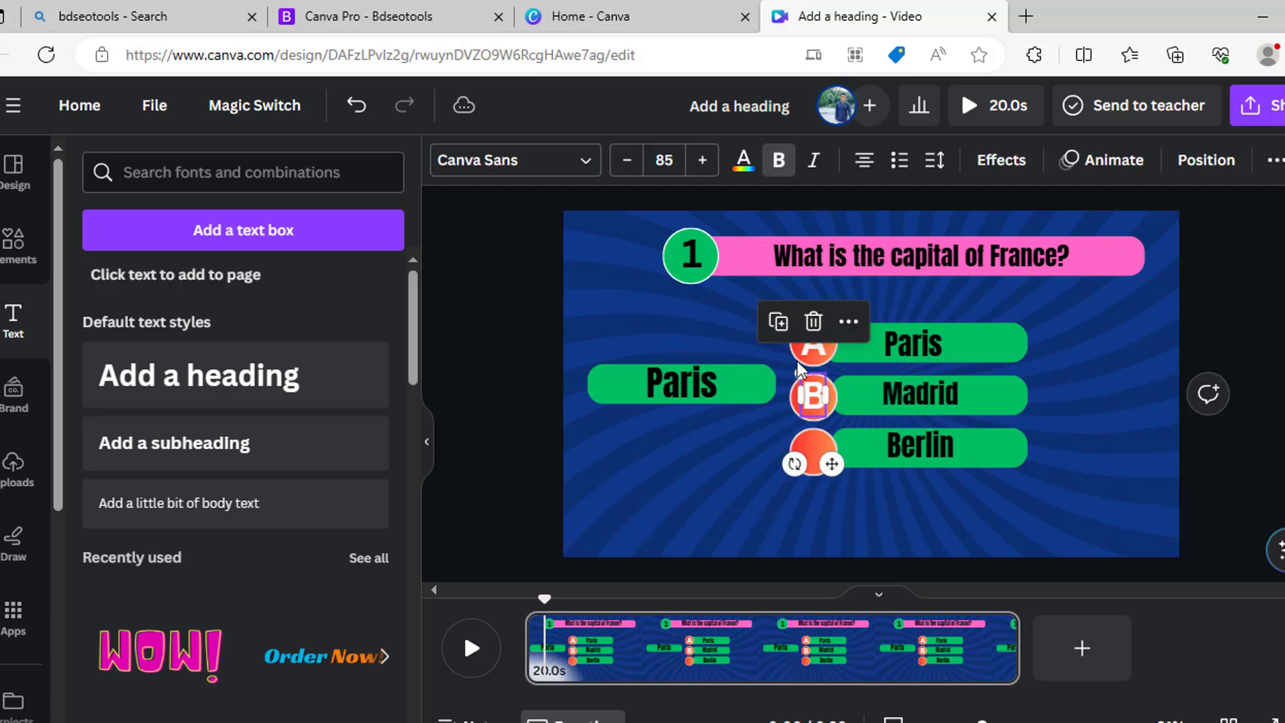
click(780, 326)
drag(824, 403, 814, 452)
double_click(813, 451)
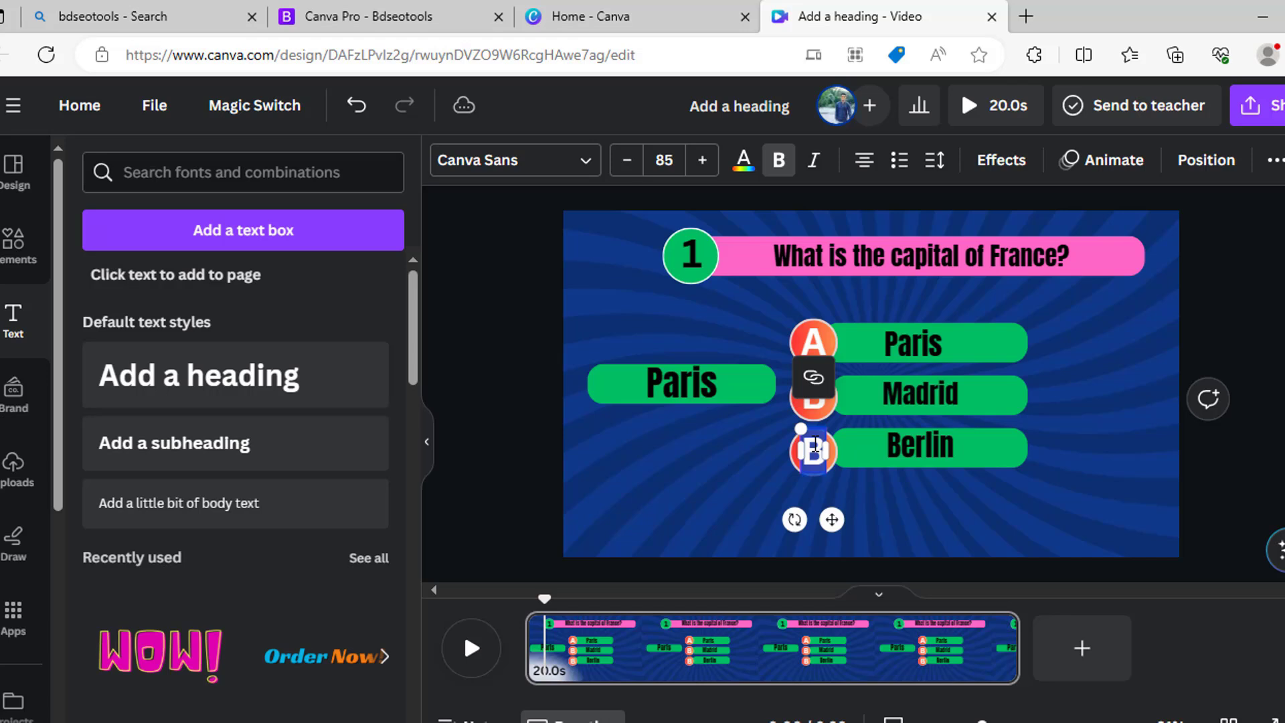
text(C)
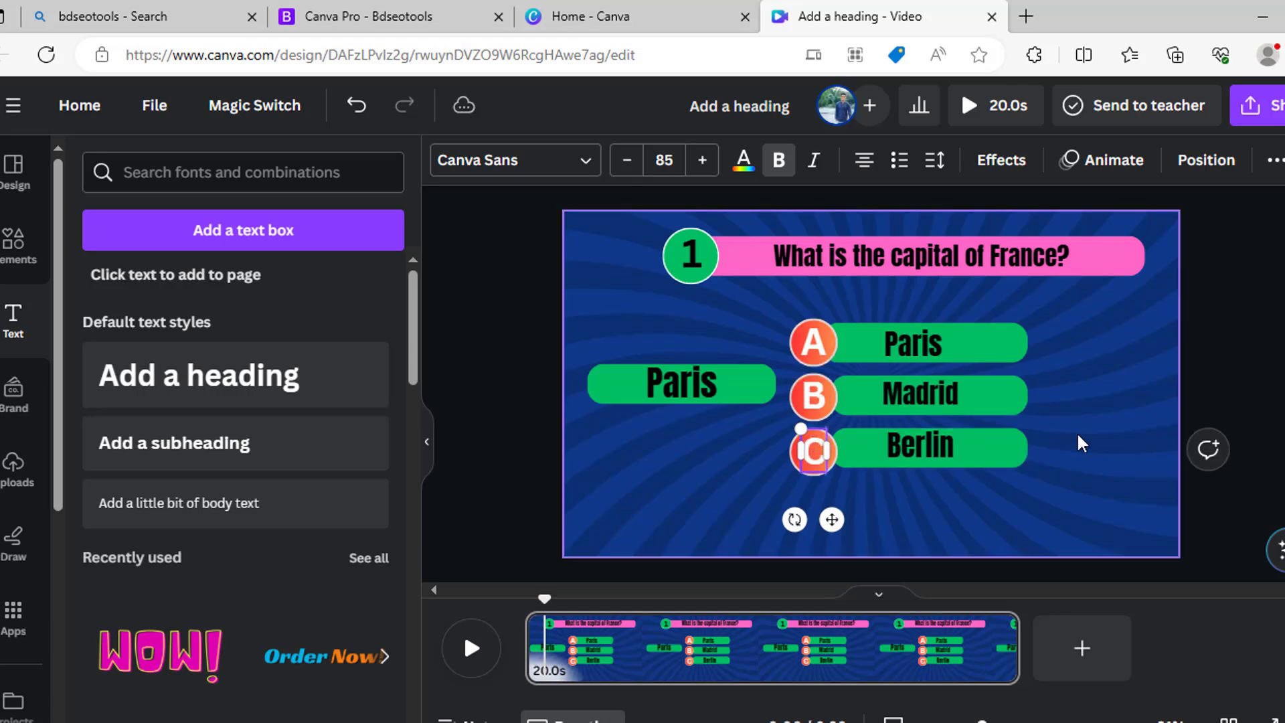
Step: Change the colour of the question number "1" to white
double_click(695, 251)
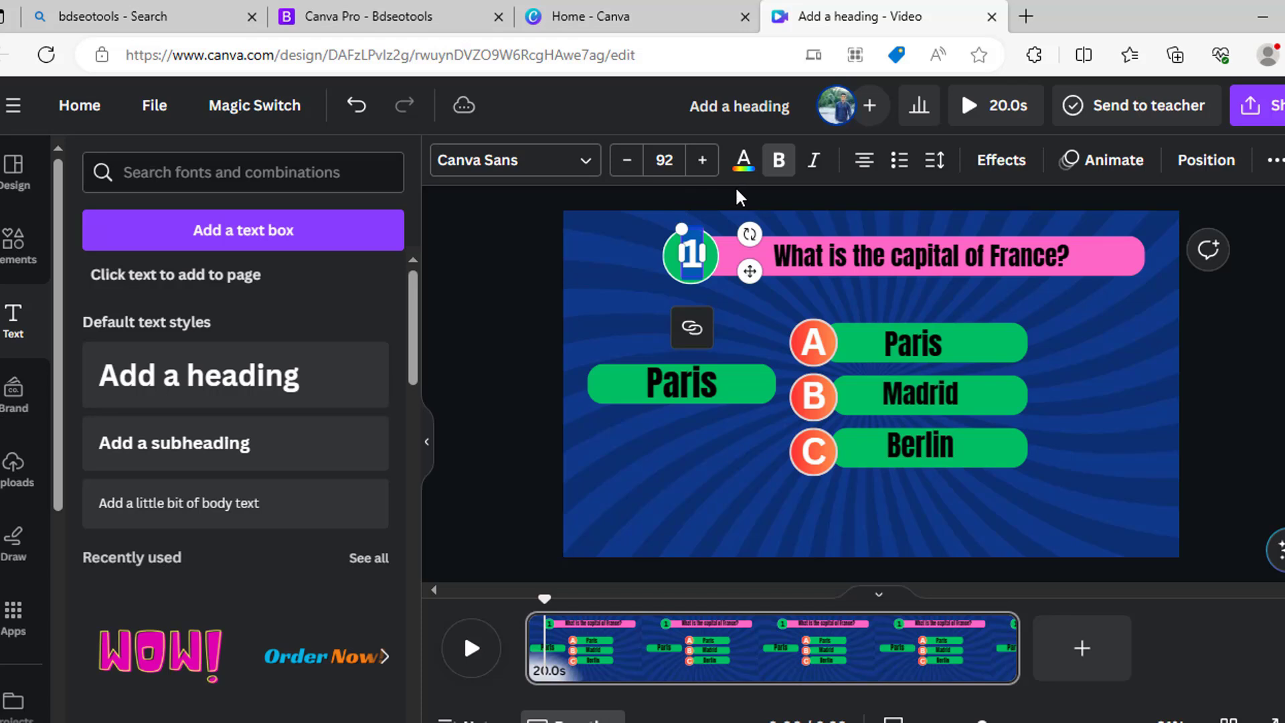
click(745, 164)
click(360, 283)
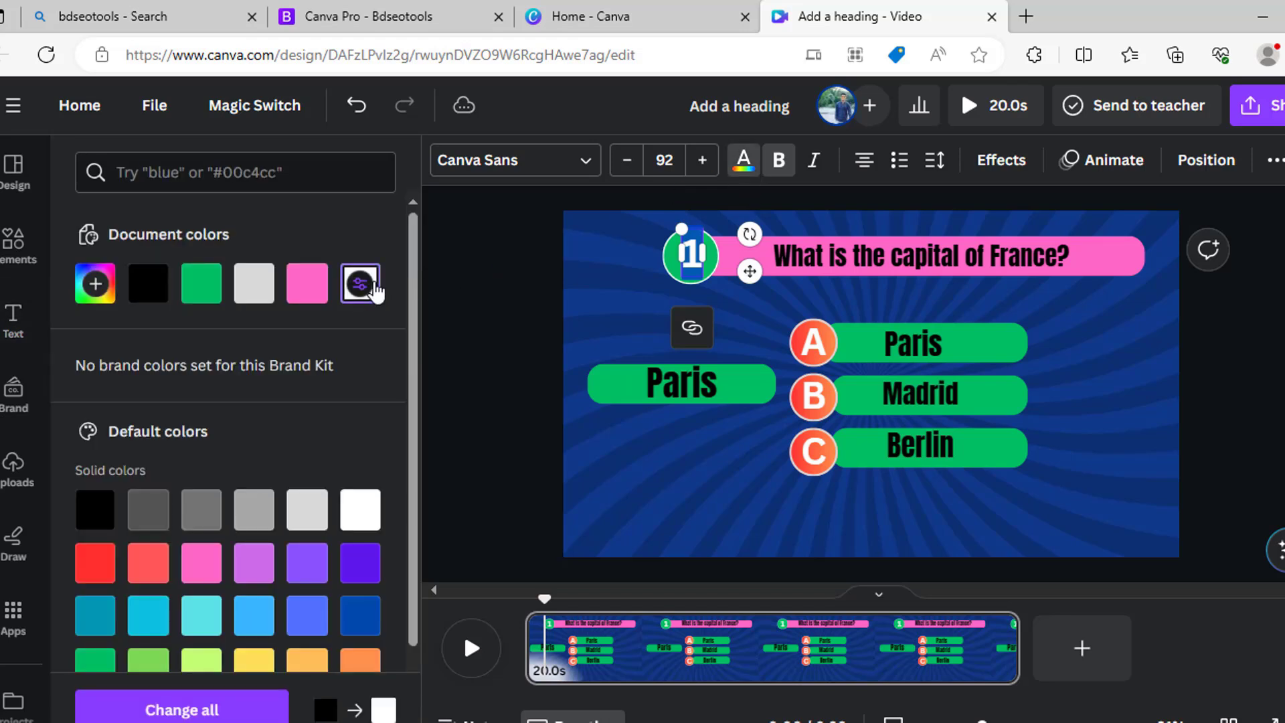
click(1076, 347)
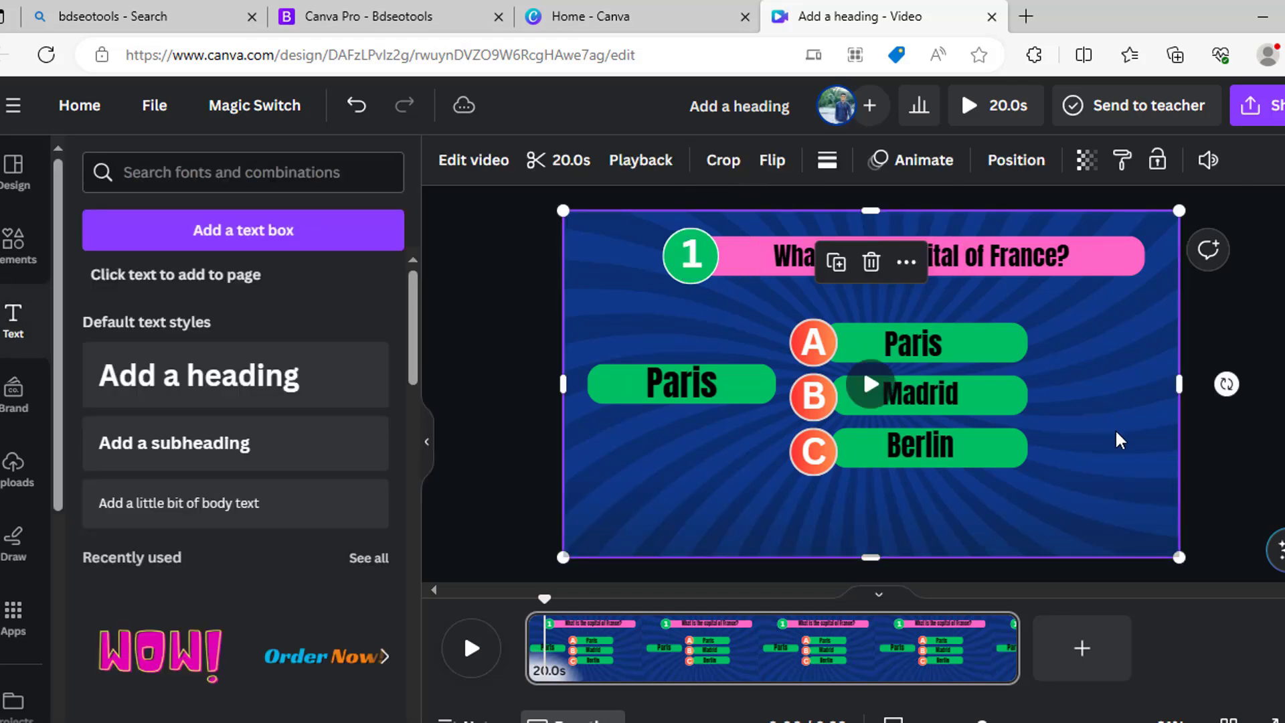
Step: Search the elements for "timer" and add the 11-second black flip-clock countdown video to the page
click(15, 245)
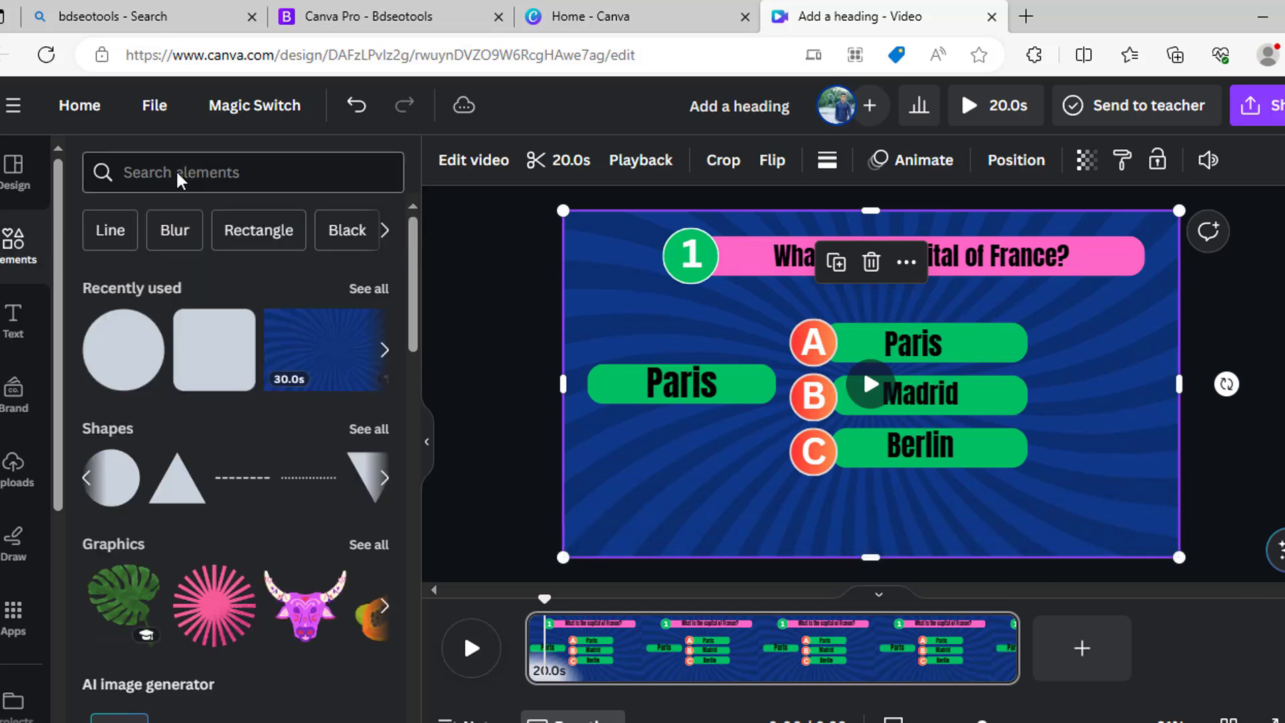
click(179, 173)
text(tim)
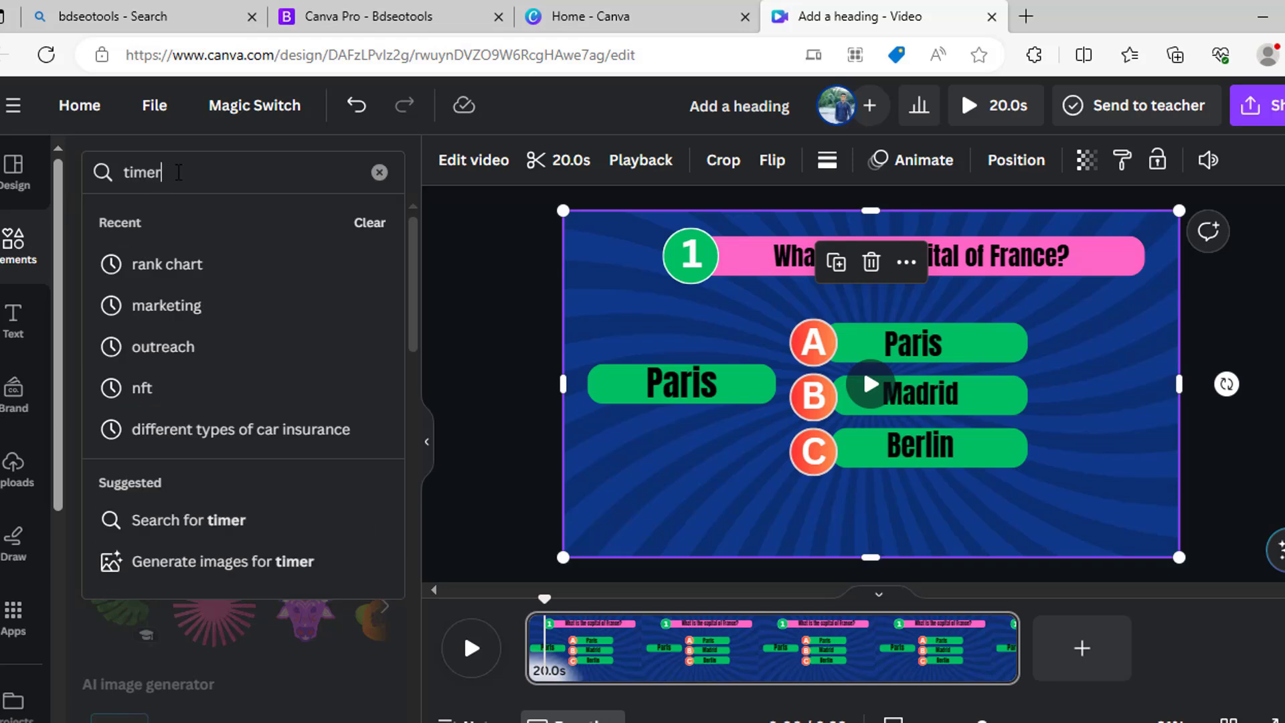
text(er)
key(Return)
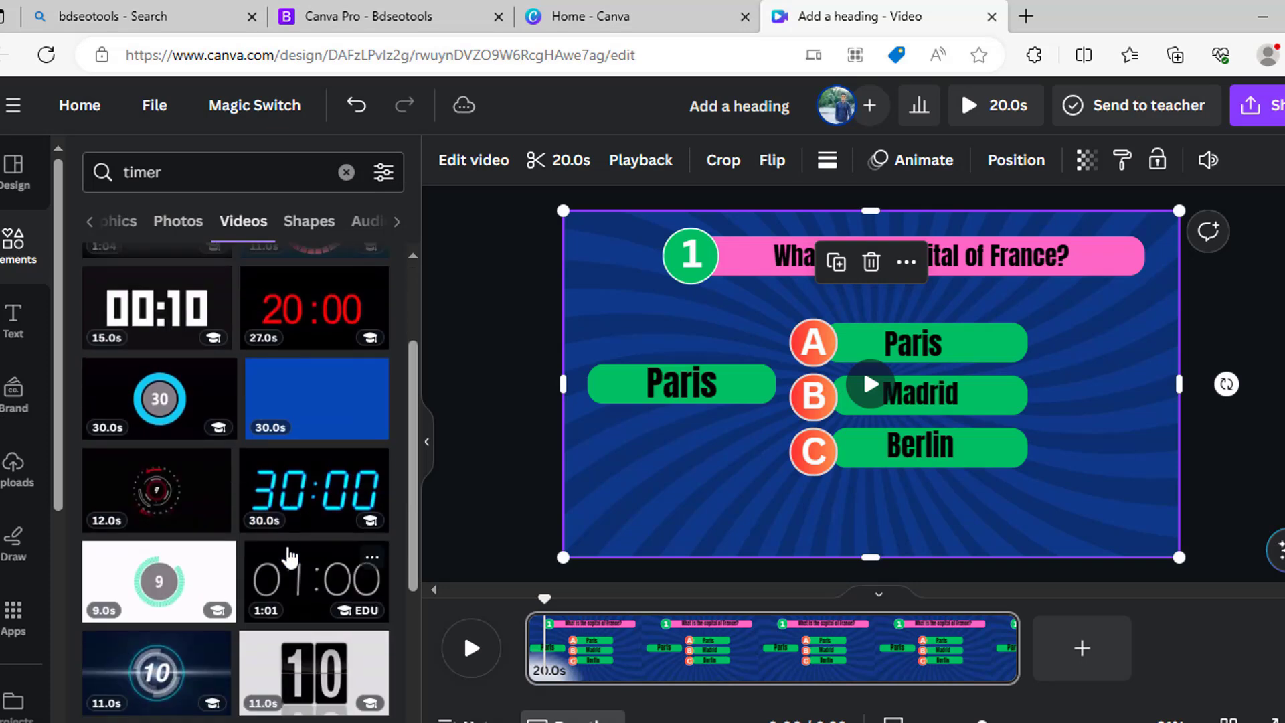
scroll(289, 556, down, 2)
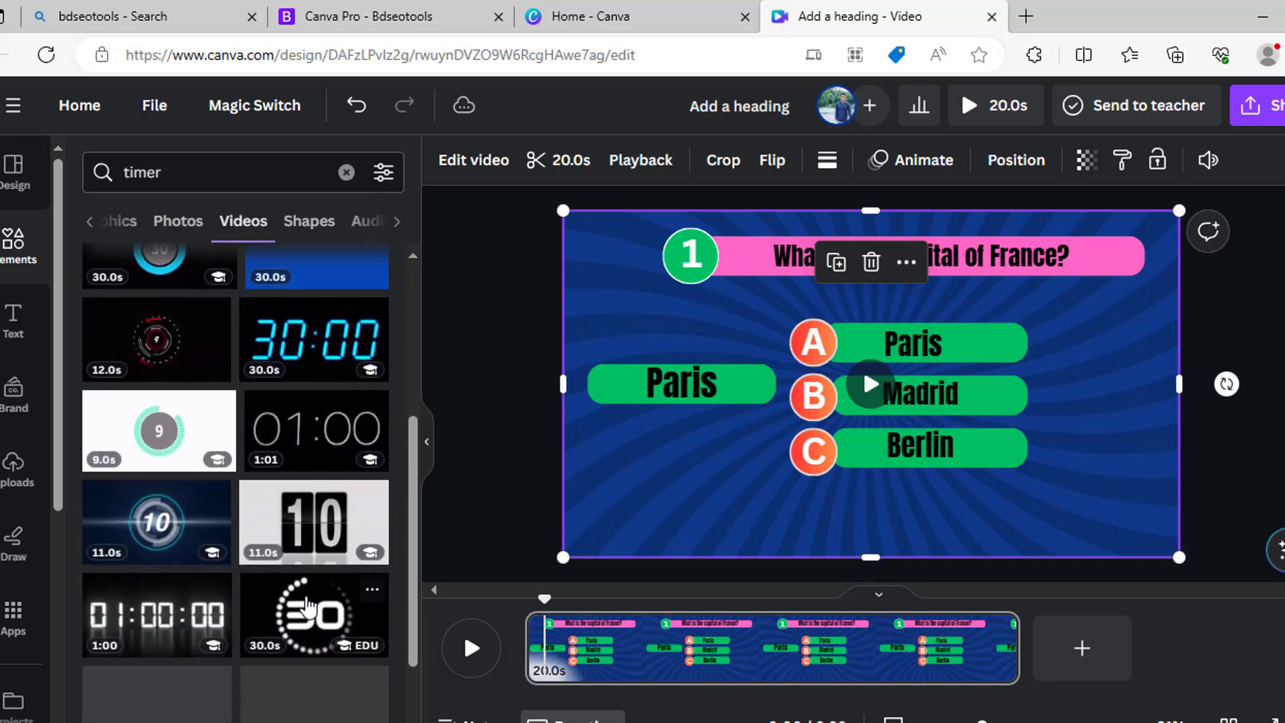
scroll(308, 608, down, 1)
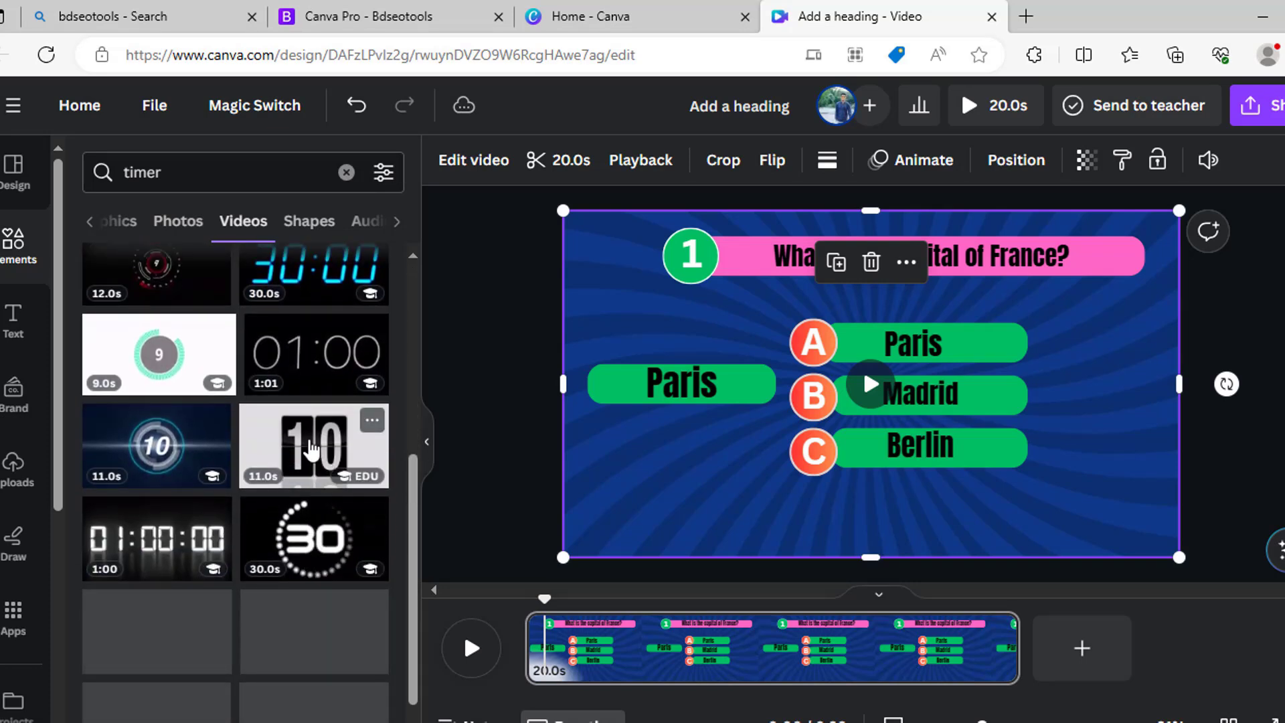
click(307, 450)
Step: Crop the countdown video to its two digits, shrink it and place it beneath the Berlin option
drag(622, 362, 757, 364)
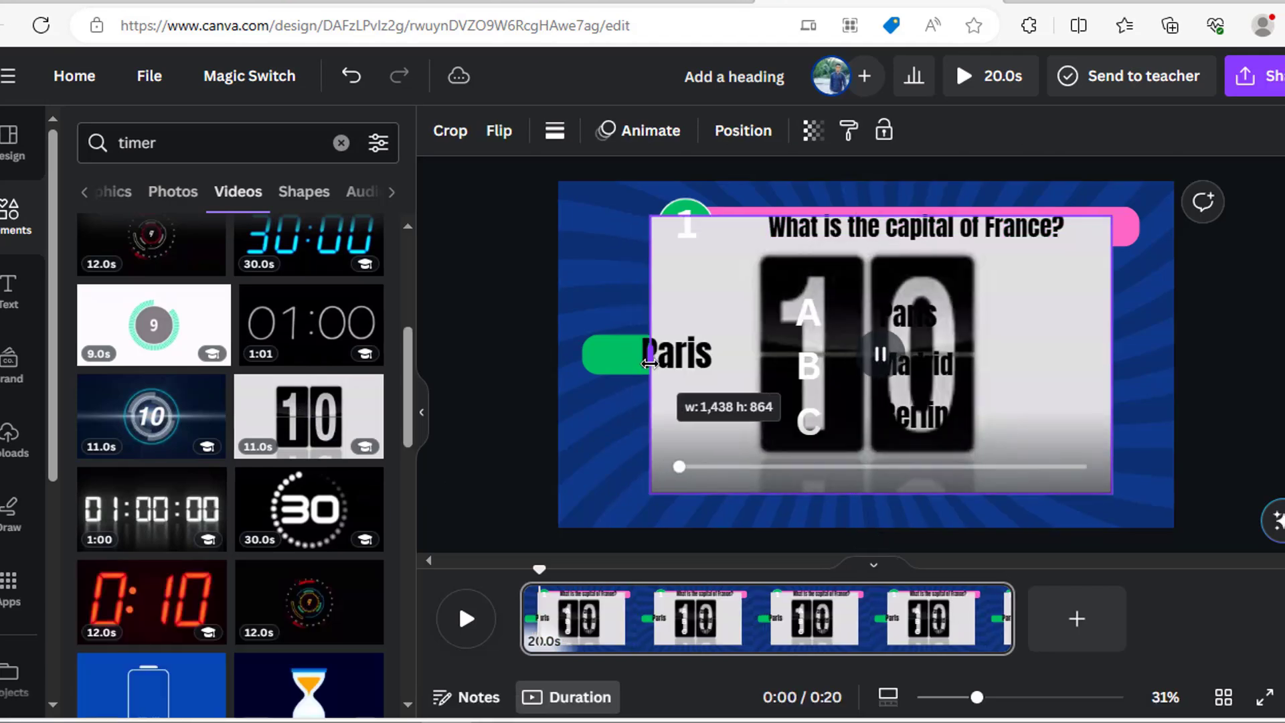
drag(1111, 354, 972, 364)
drag(866, 493, 866, 449)
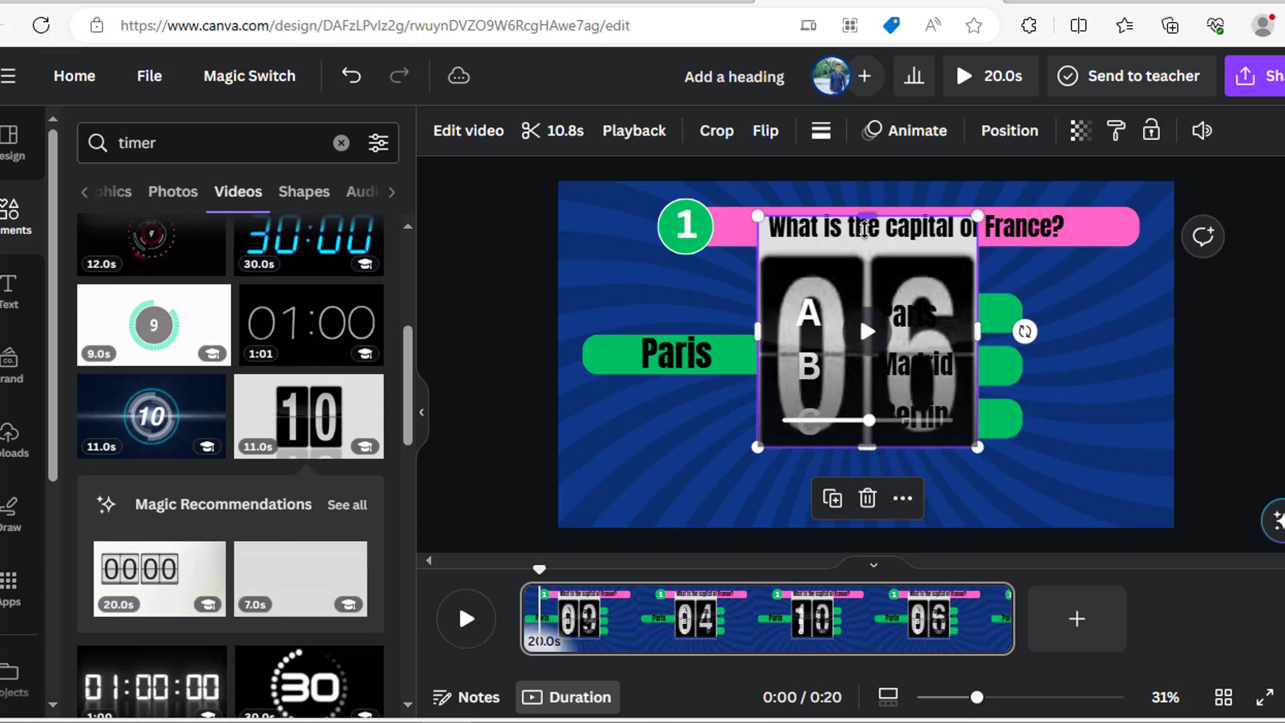
drag(866, 216, 864, 255)
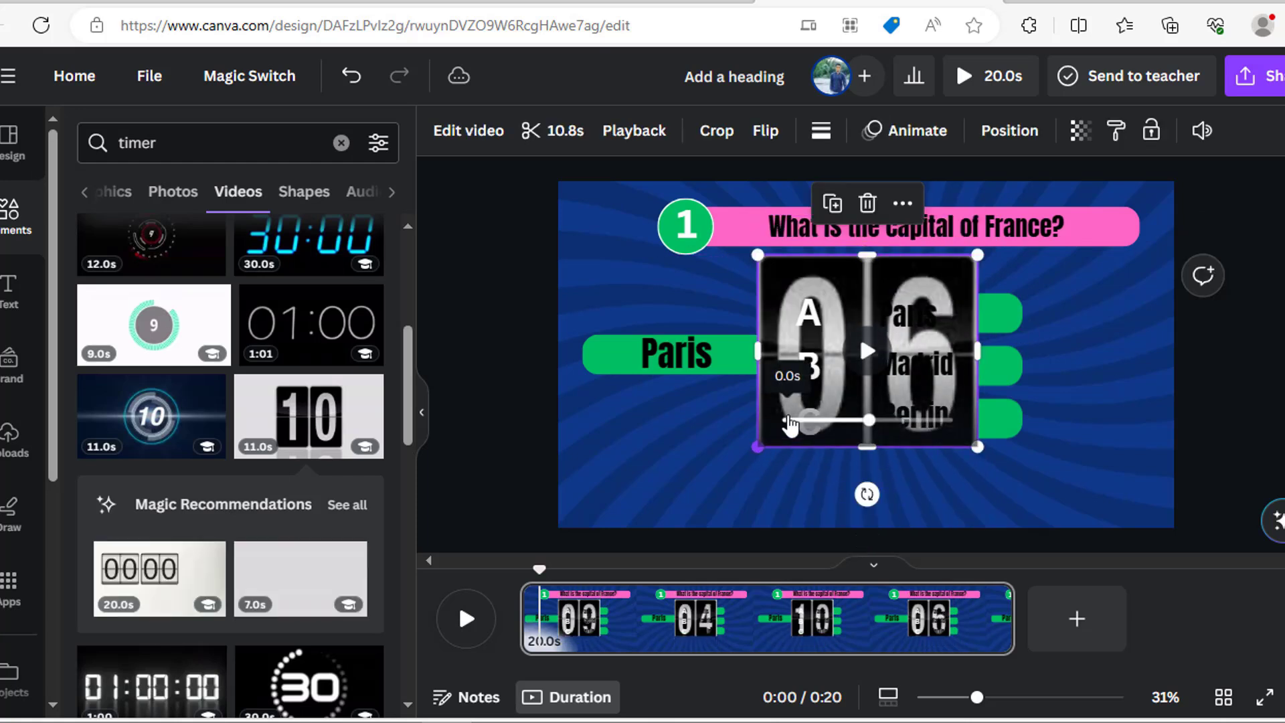
drag(753, 448, 895, 329)
drag(910, 281, 879, 466)
Step: Group the "A" with its circle, the green bar and the Paris text as one option
click(790, 320)
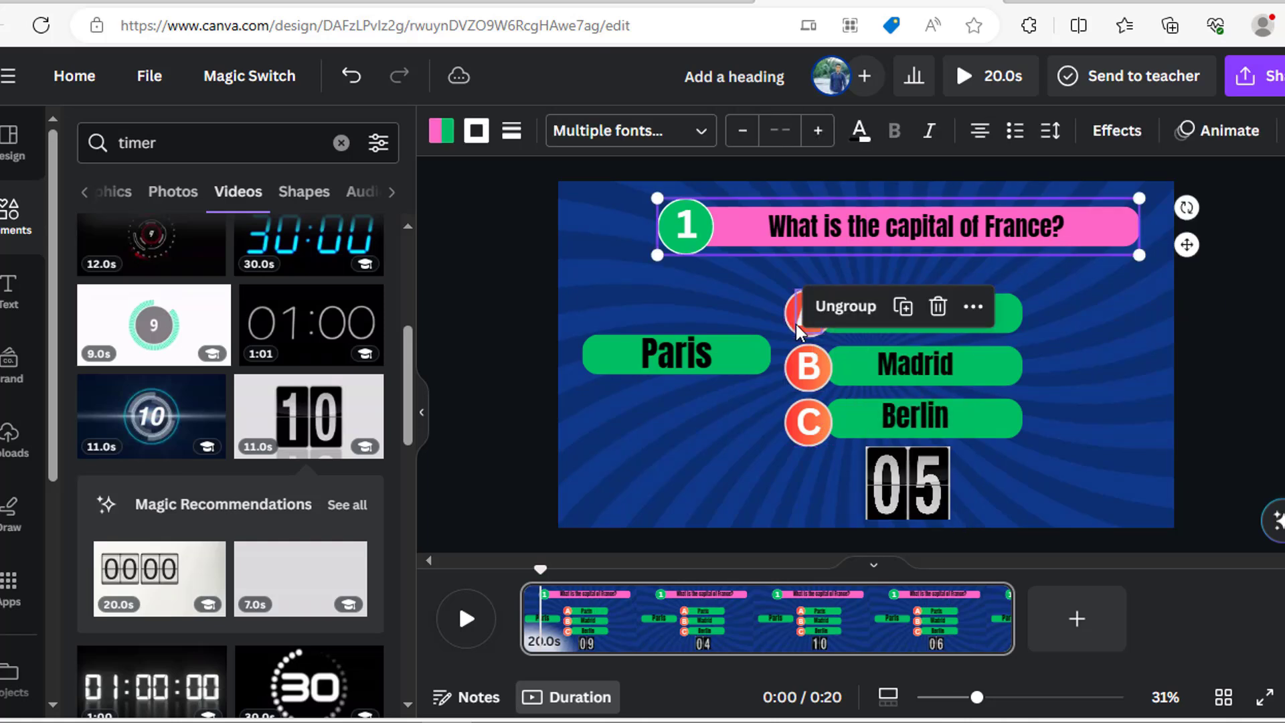
click(801, 324)
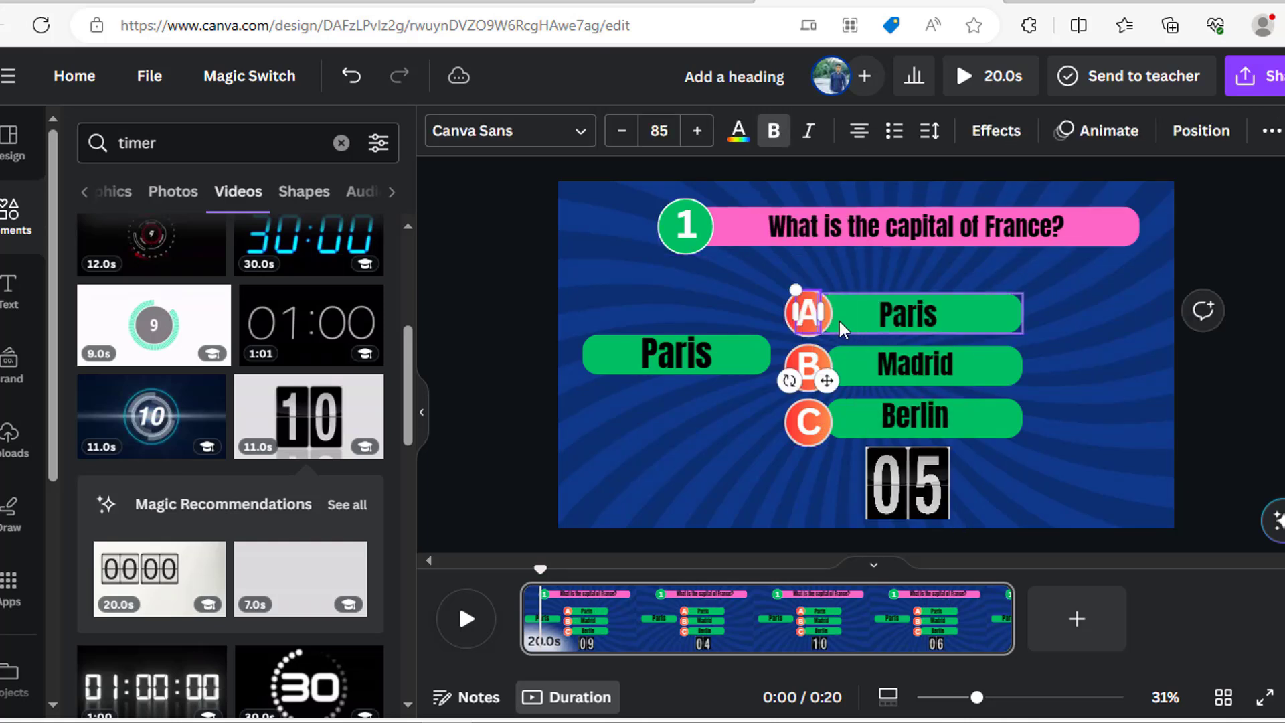
click(840, 315)
shift+click(898, 315)
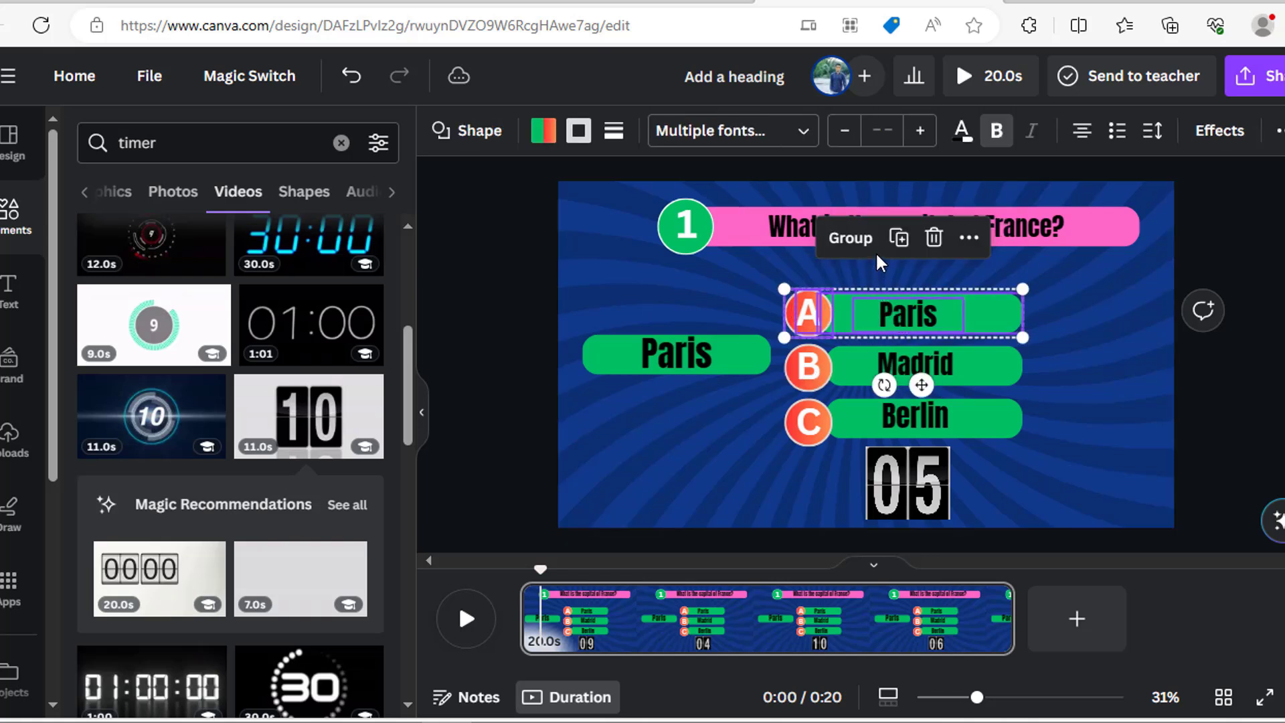
click(859, 244)
click(907, 482)
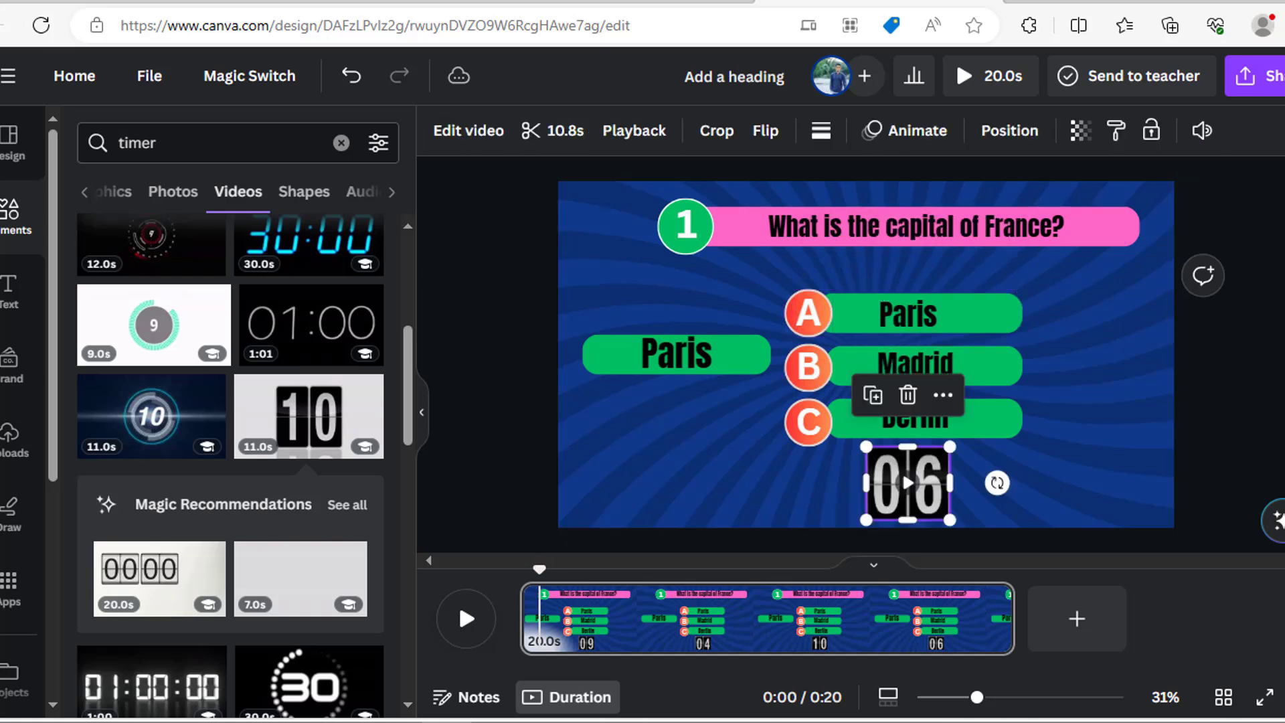
click(990, 76)
Step: Group the "1", its green circle, the question text and the pink bar
click(686, 227)
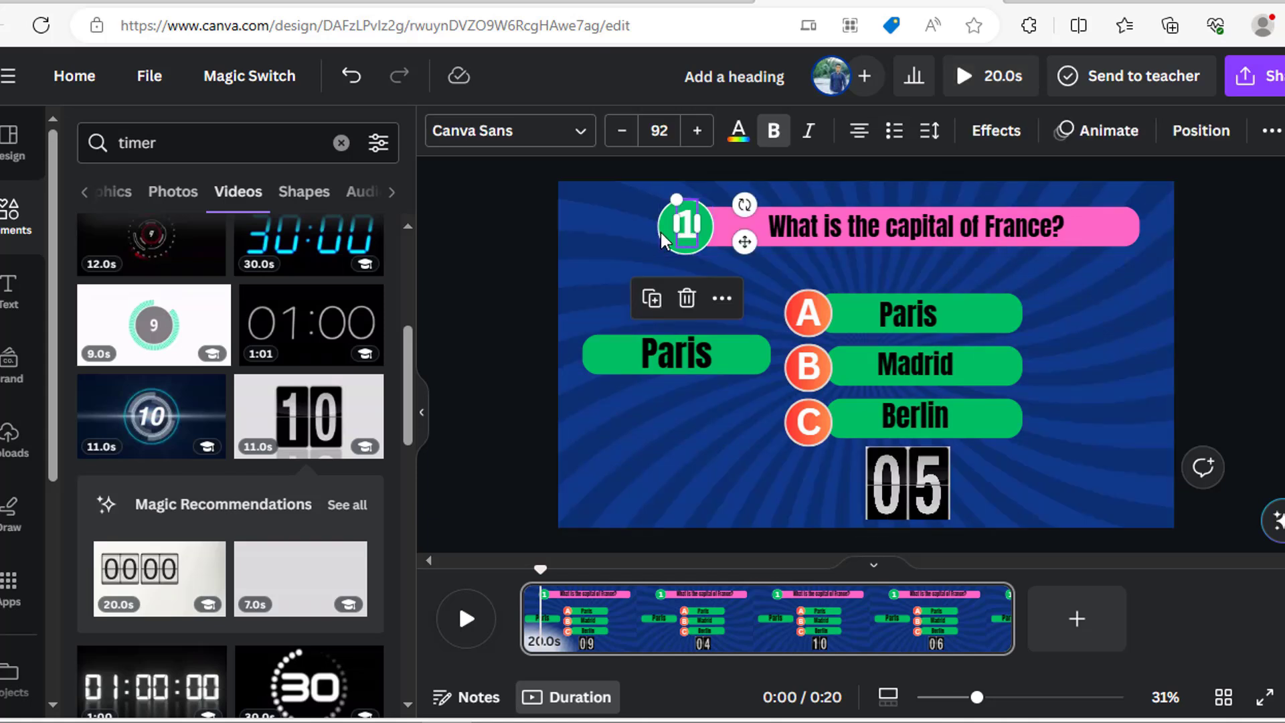
click(660, 231)
shift+click(836, 227)
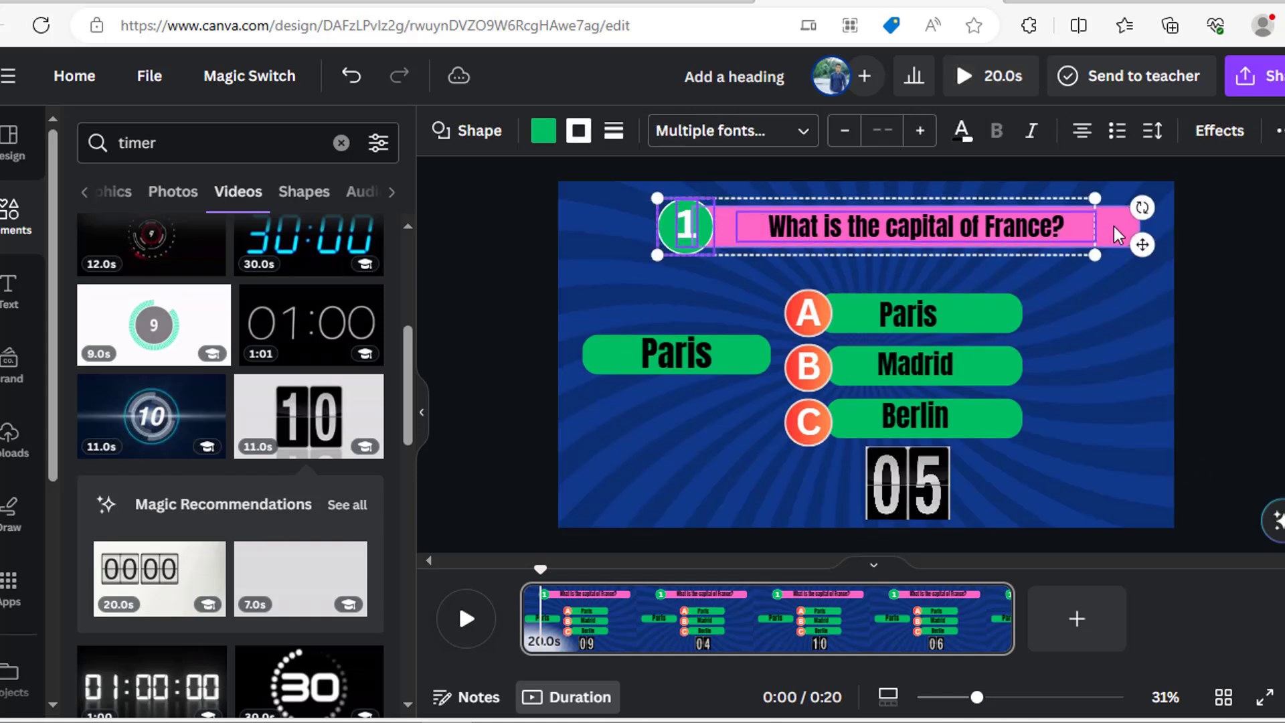
click(845, 310)
click(860, 313)
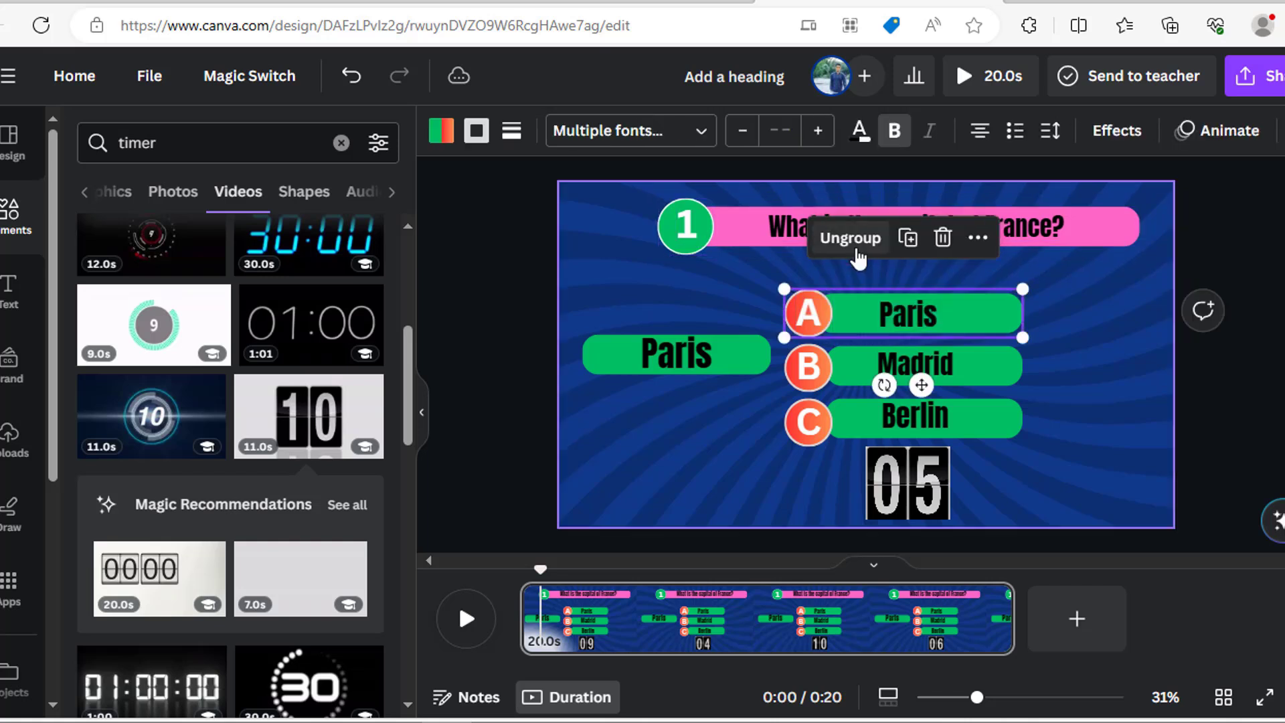
Step: Group the "B" with its circle, the green bar and the Madrid text
click(890, 362)
click(994, 371)
shift+click(829, 368)
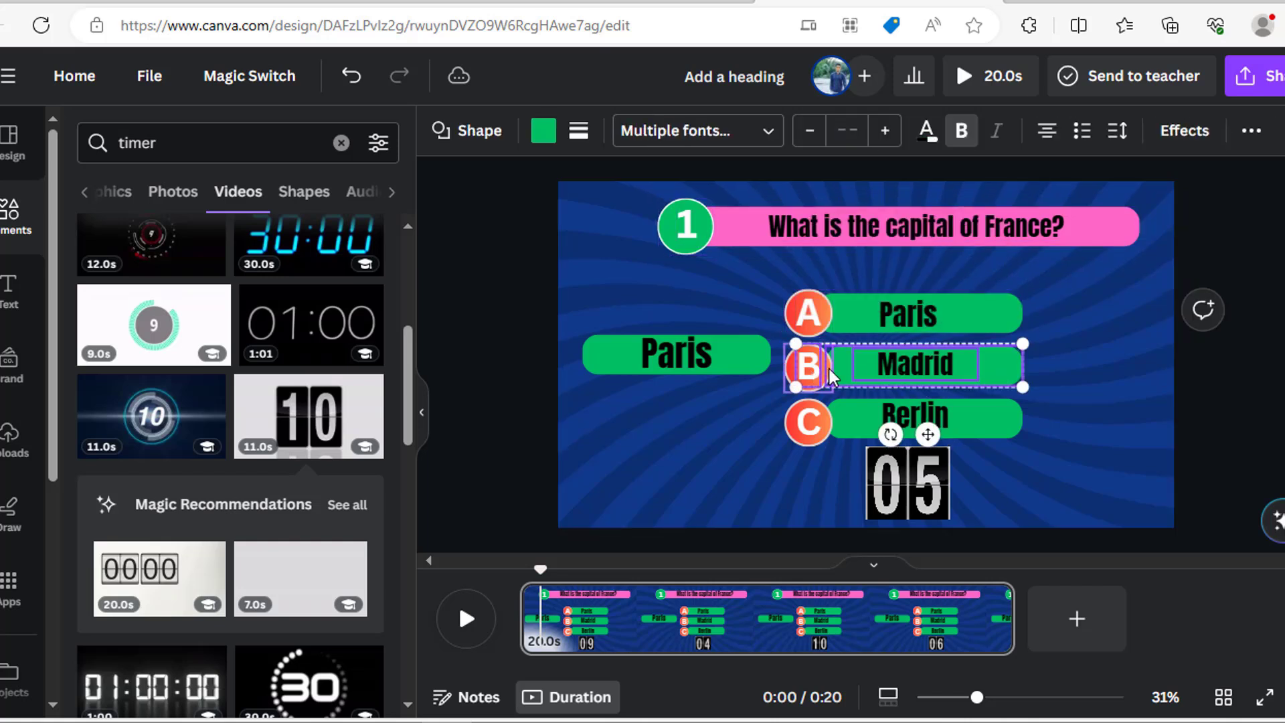
click(852, 293)
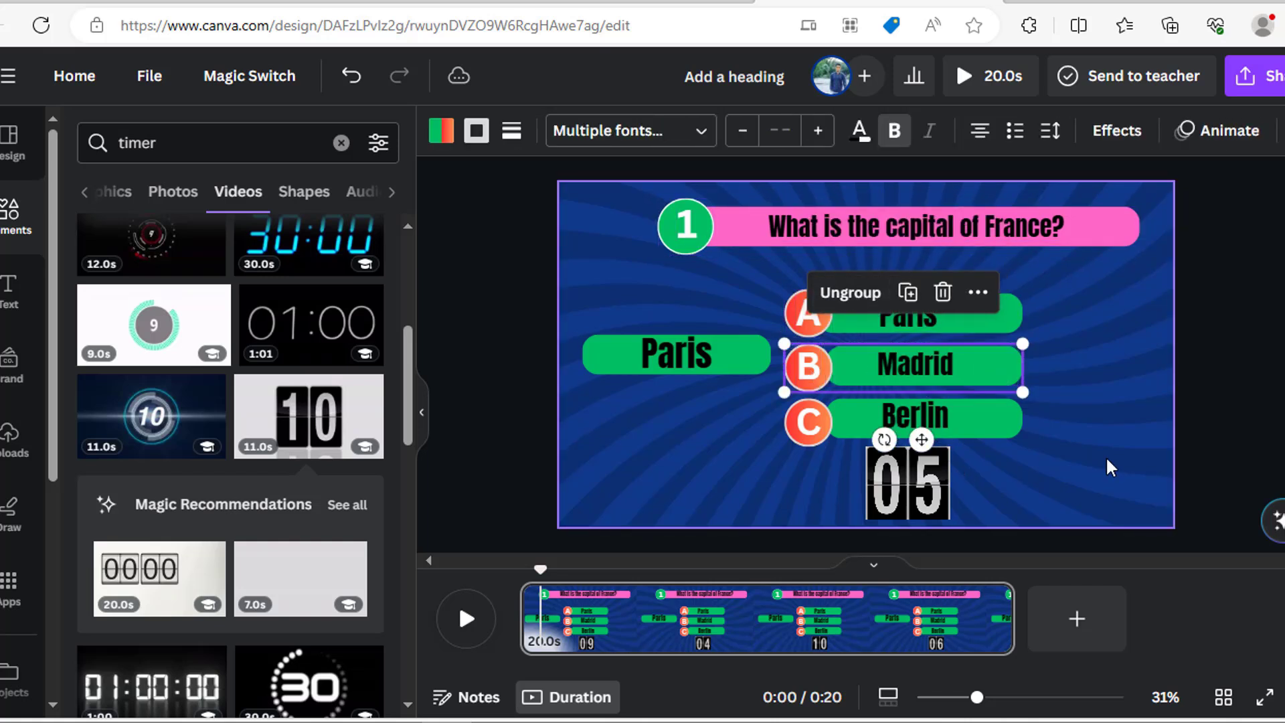
Step: Group the "C" with its circle, the green bar and the Berlin text
click(911, 416)
click(850, 420)
shift+click(829, 422)
click(847, 346)
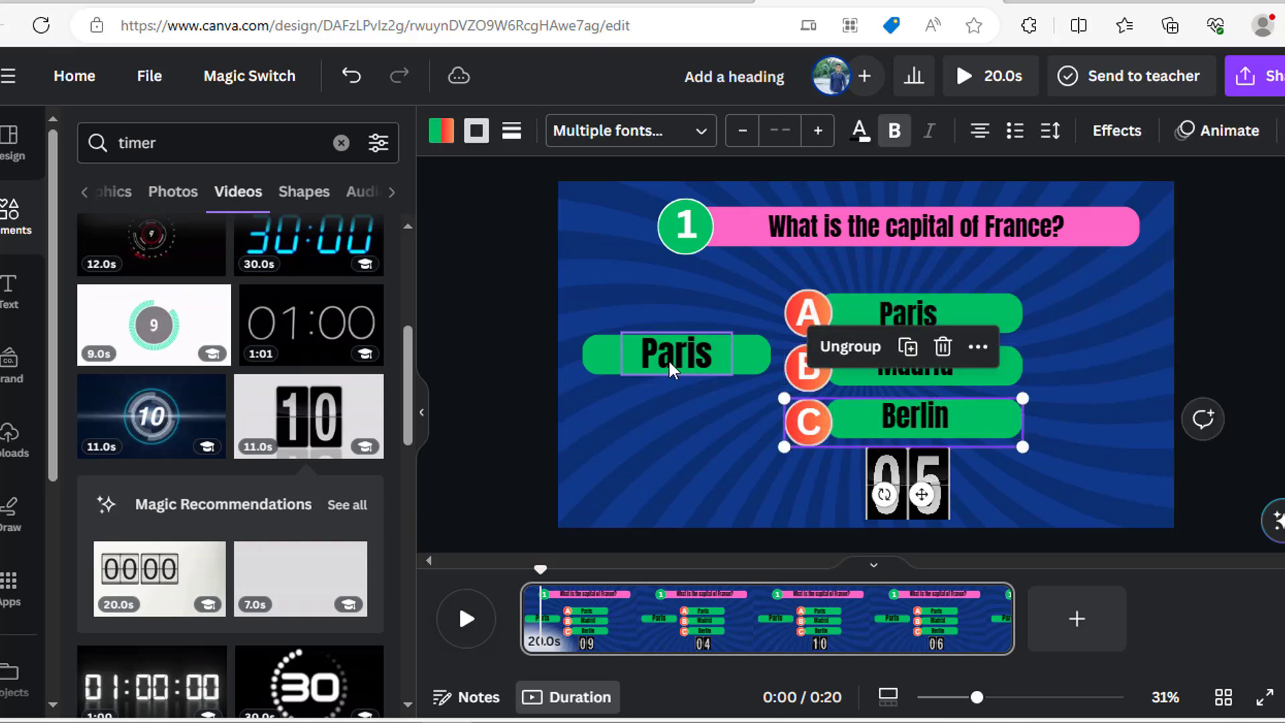
Step: Group the separate Paris answer text with the green bar behind it
click(669, 360)
shift+click(757, 357)
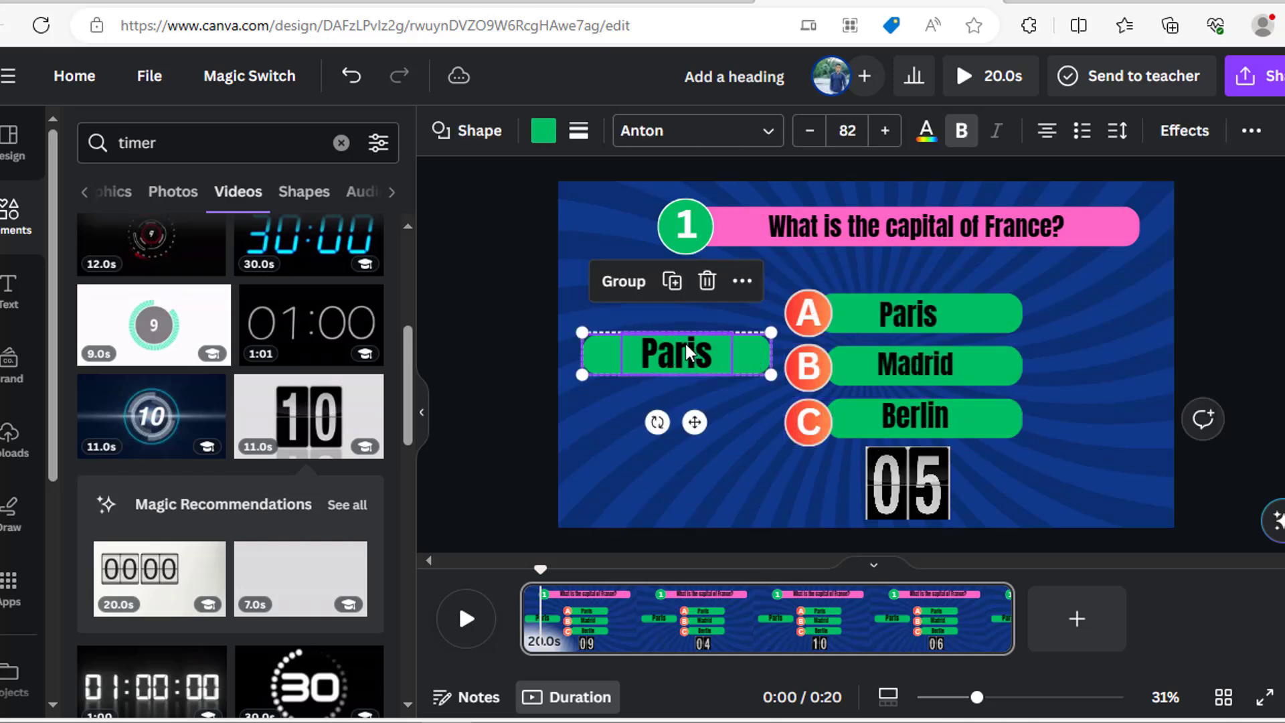
click(622, 287)
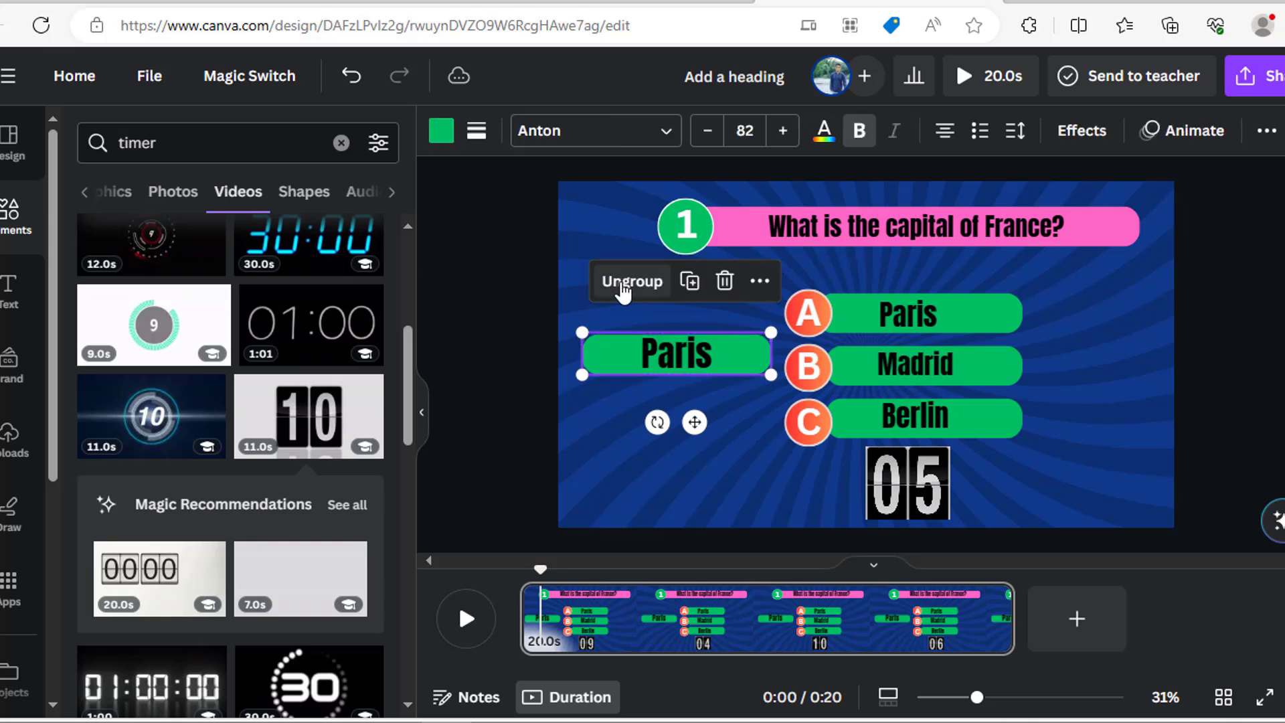
Step: Apply the Fade animation on enter to the three lettered option groups and the question group together
click(986, 421)
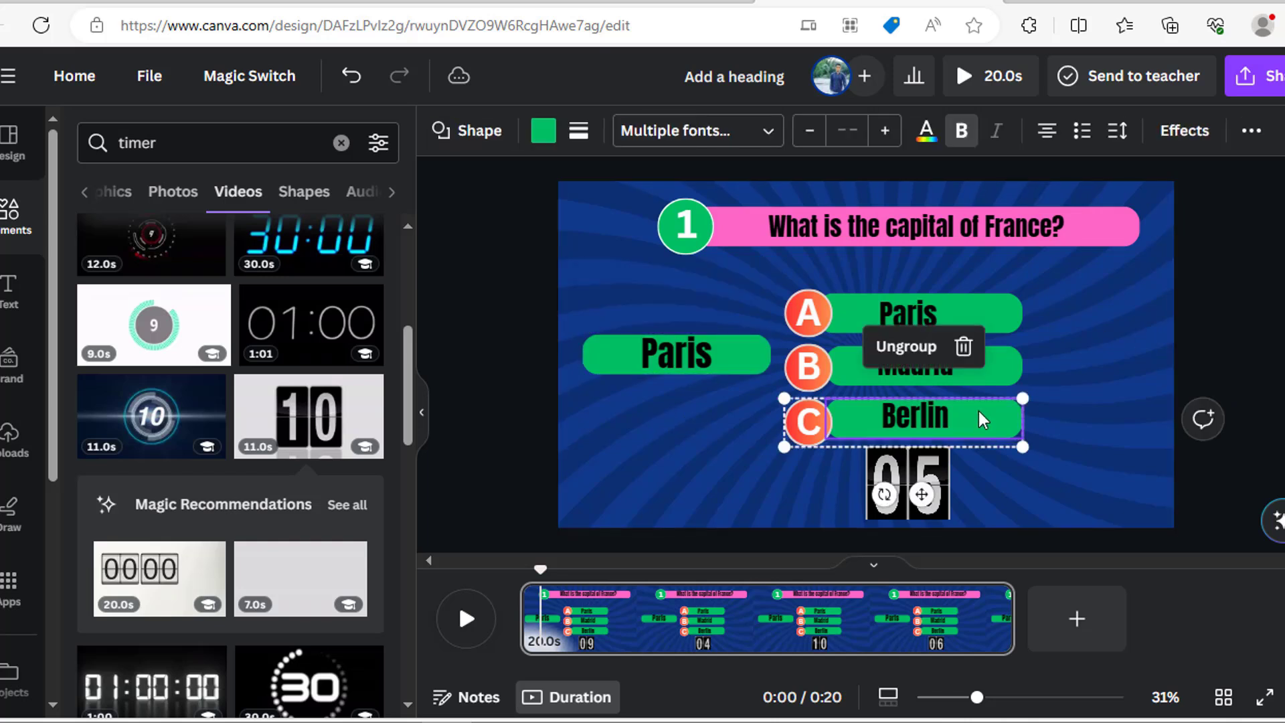
shift+click(977, 367)
shift+click(987, 314)
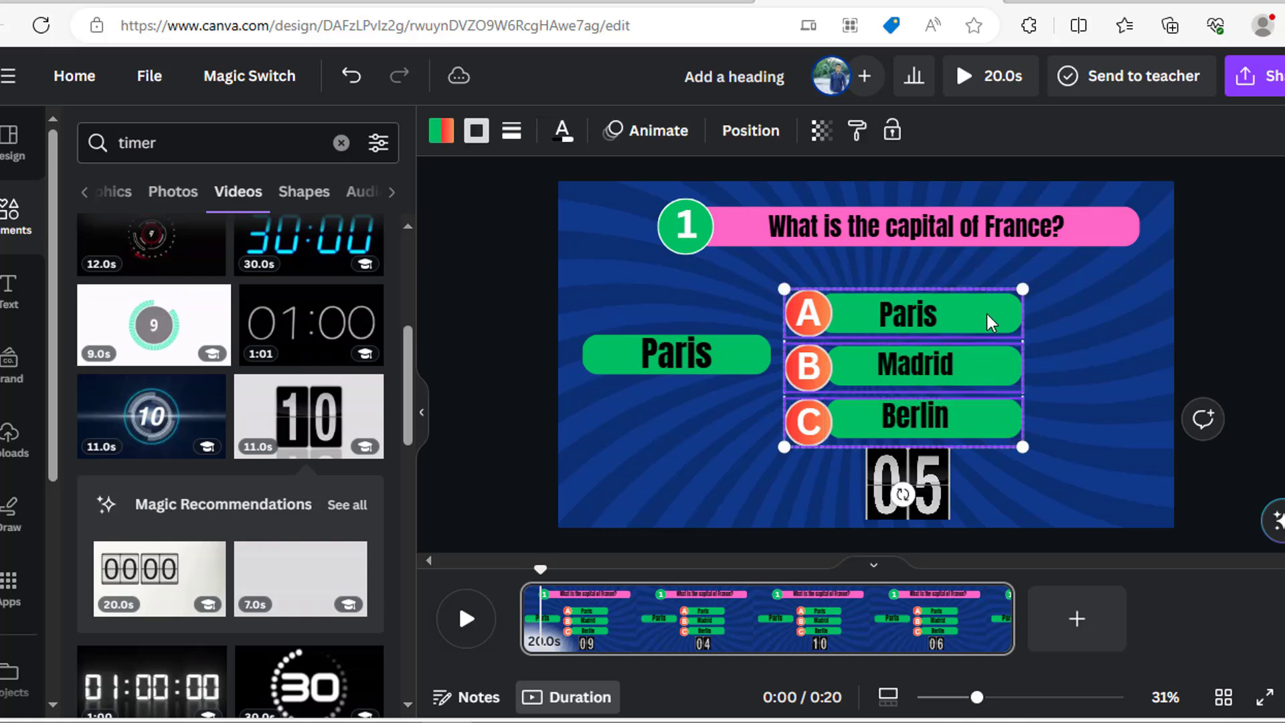
shift+click(820, 230)
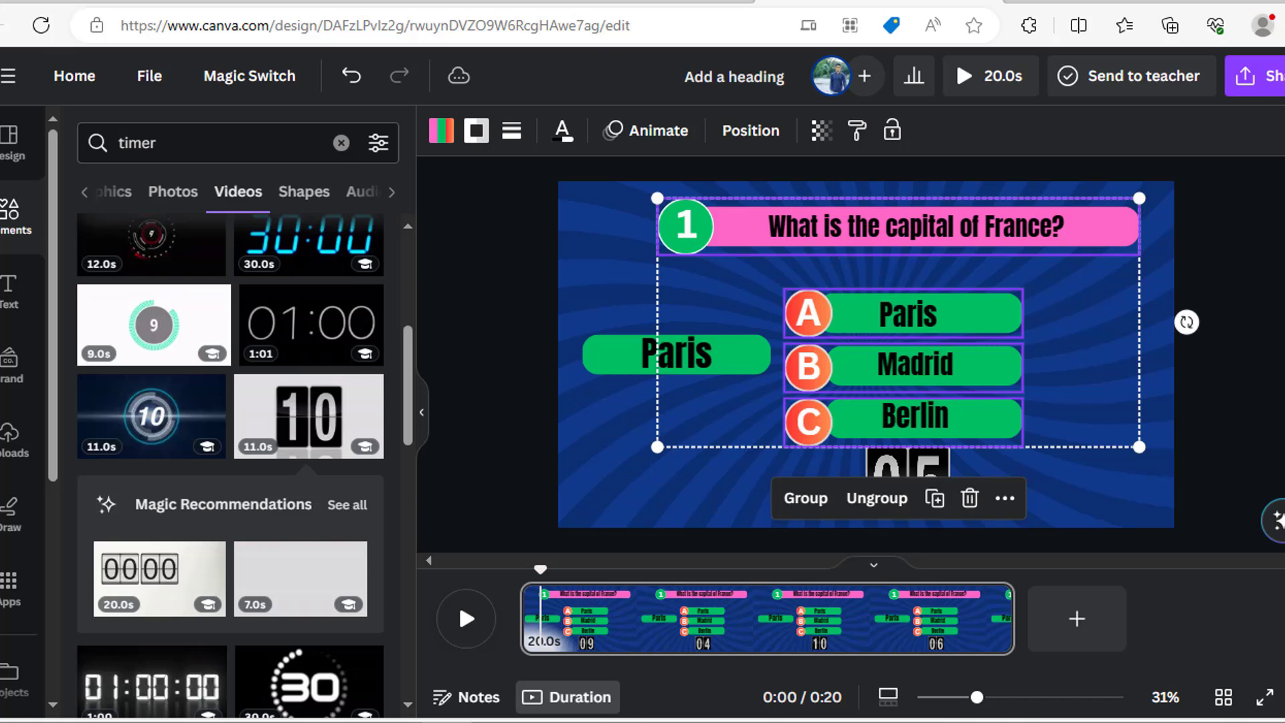
click(647, 134)
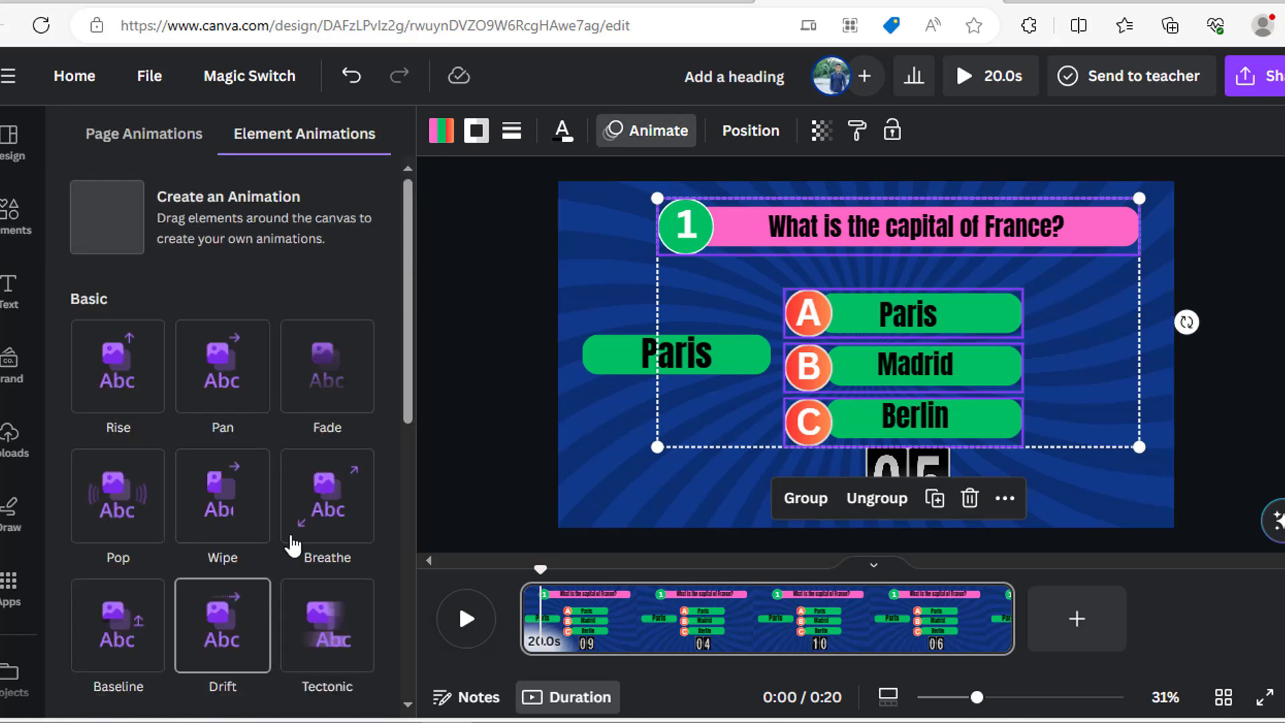
click(338, 375)
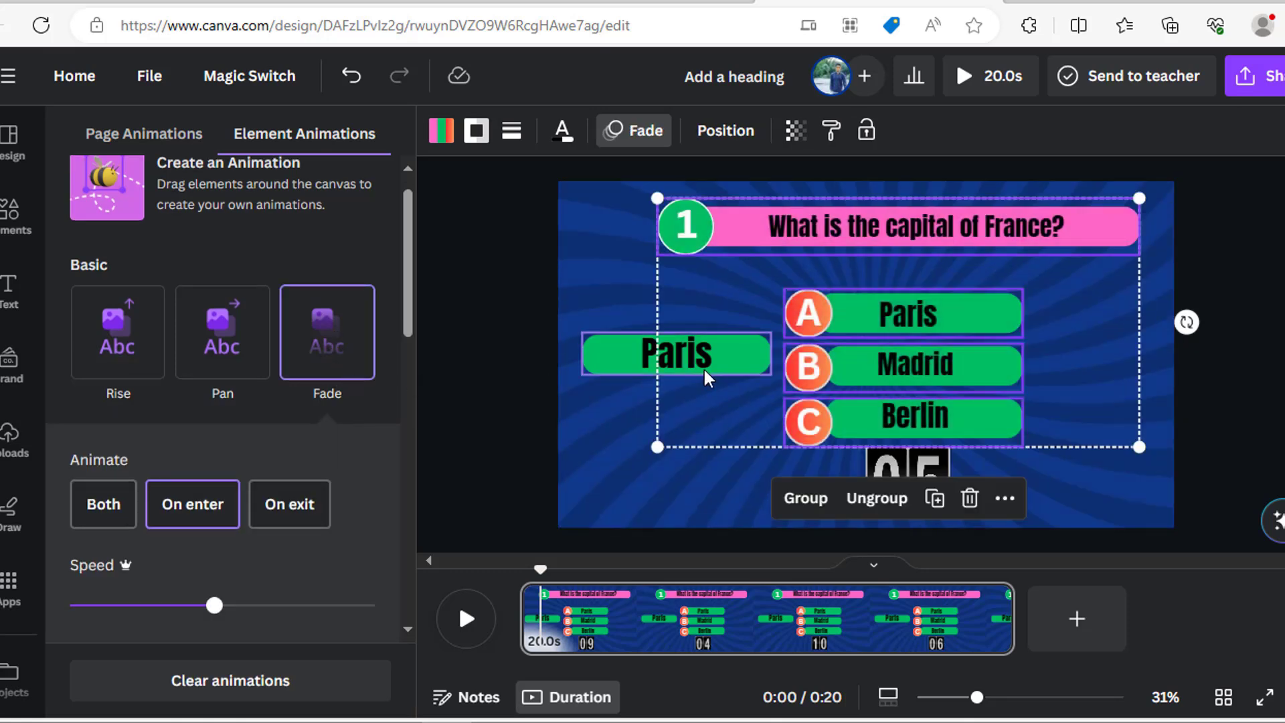
Step: Apply the Pop animation on enter to the separate Paris answer group
click(612, 359)
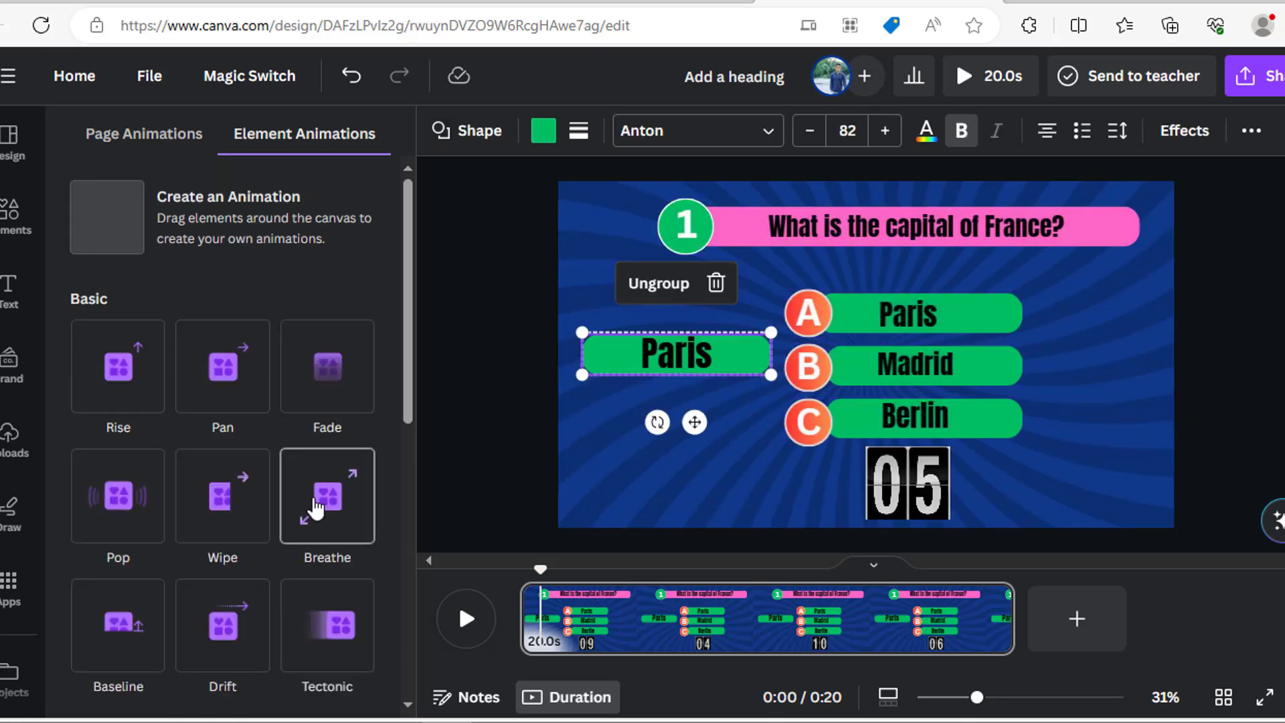
click(112, 510)
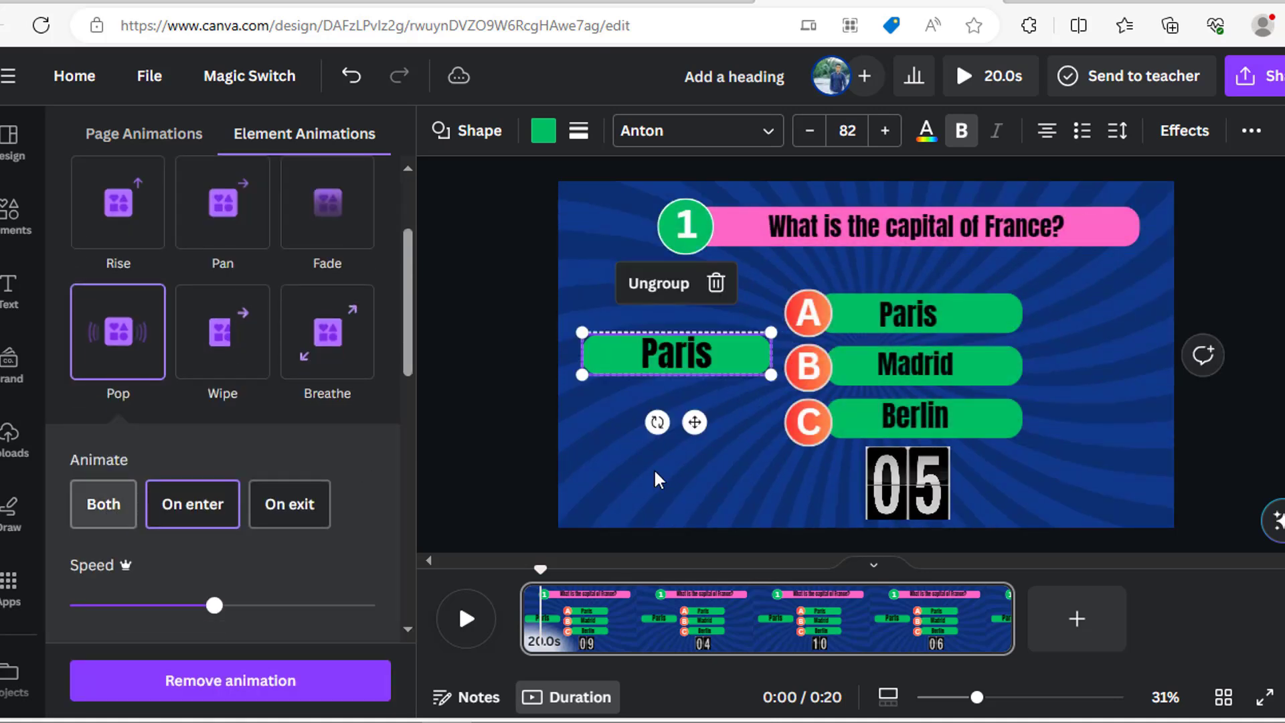
Step: Apply the Pop animation on enter to the countdown timer
click(890, 501)
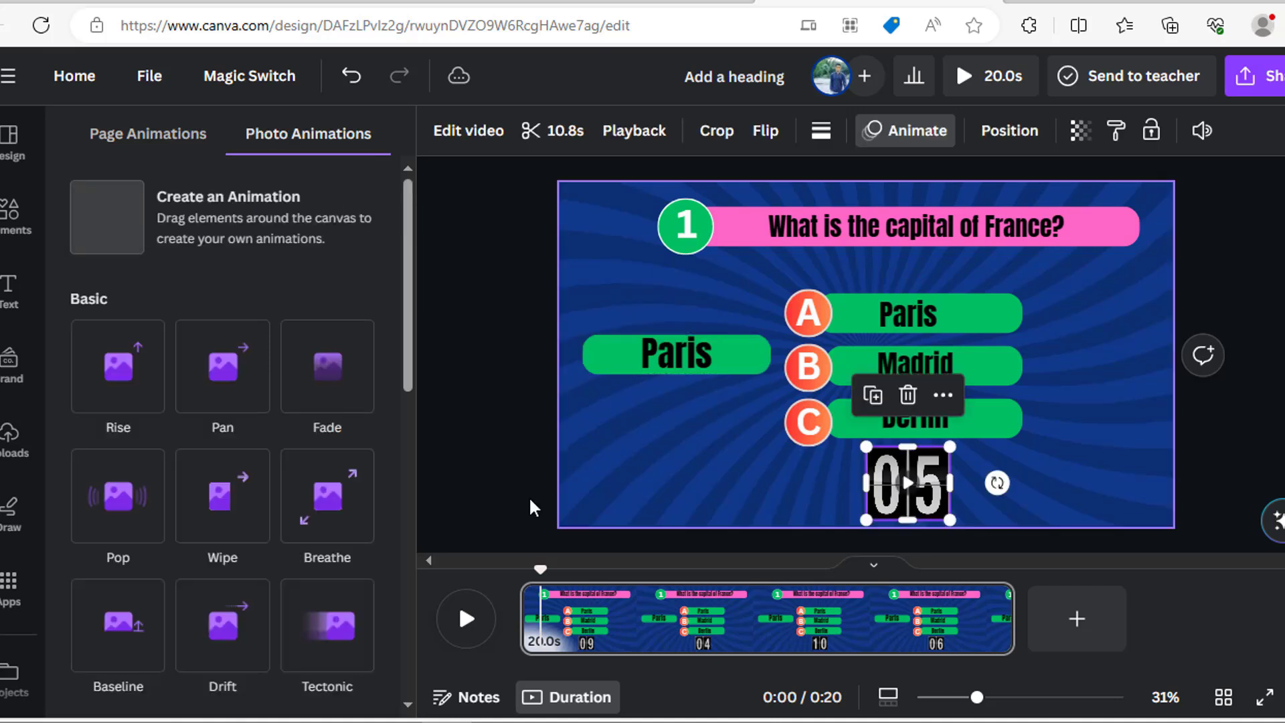
click(118, 507)
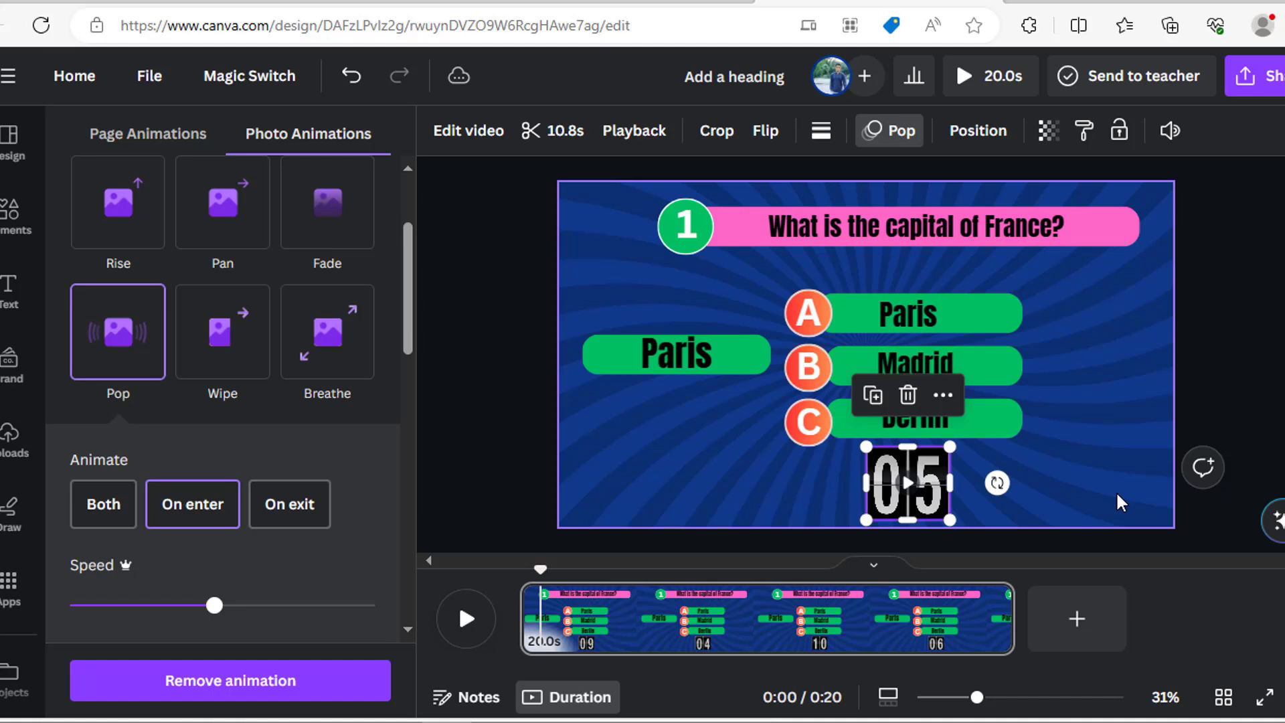
Step: Show the timing of the question group and trim its start to just after the page begins
click(770, 230)
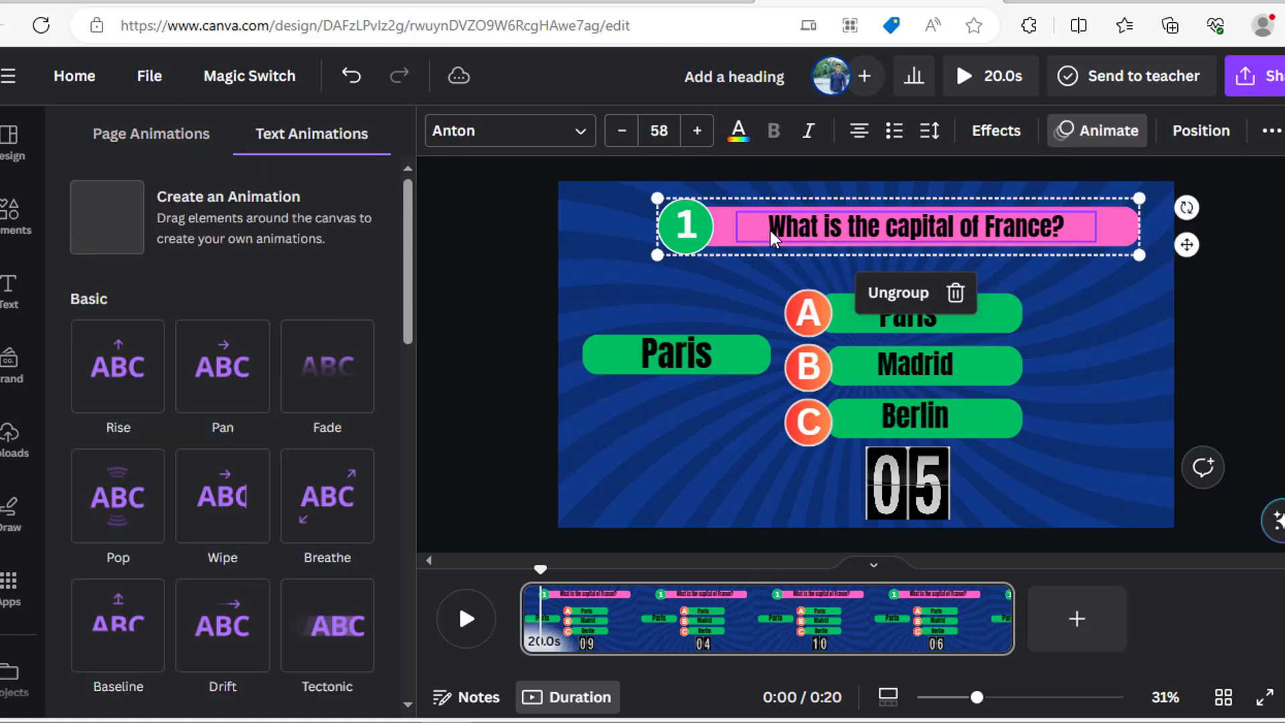
right_click(702, 228)
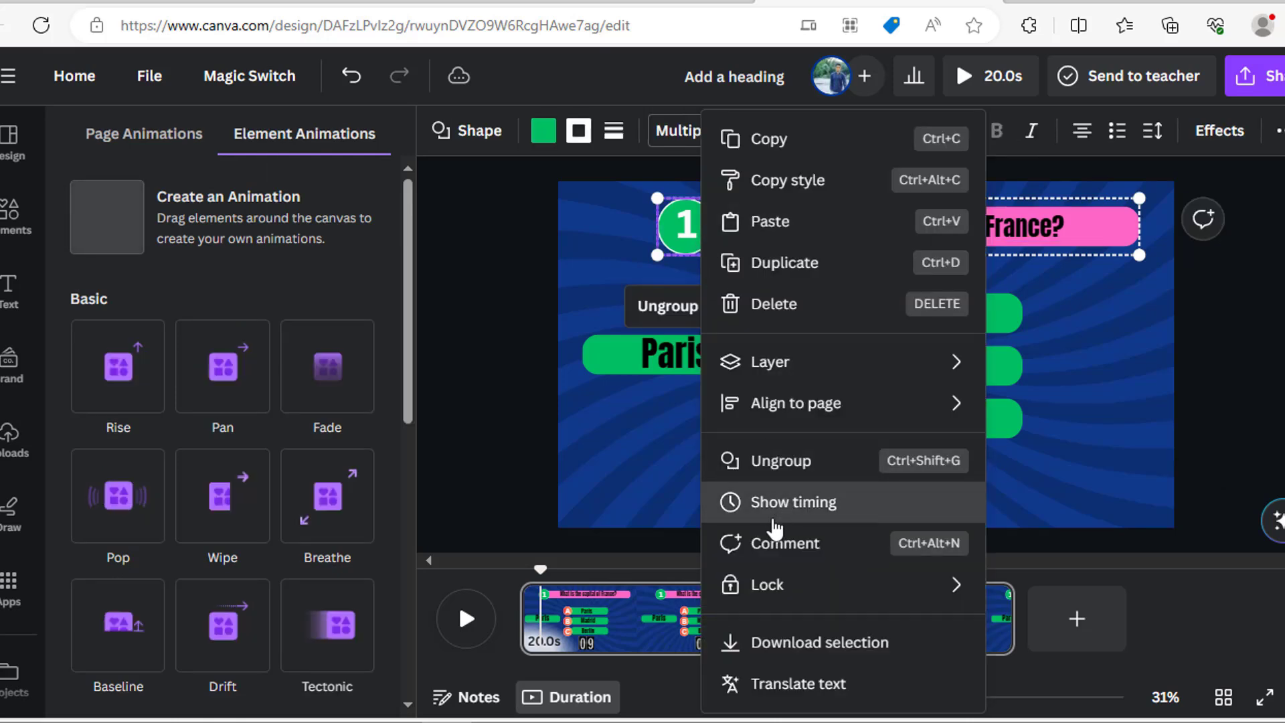
click(851, 507)
drag(529, 590, 541, 594)
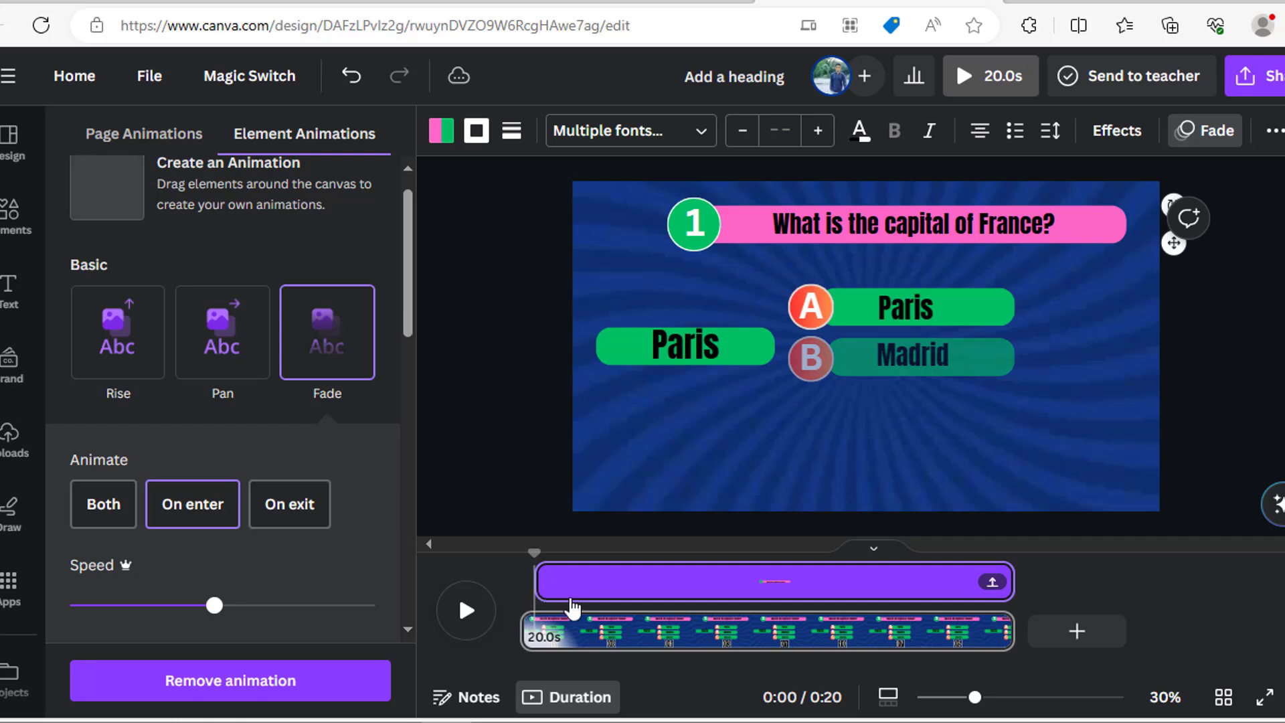
Step: Stagger the starts of option groups A, B and C one after another, between about 1 and 2 seconds
drag(531, 557, 543, 567)
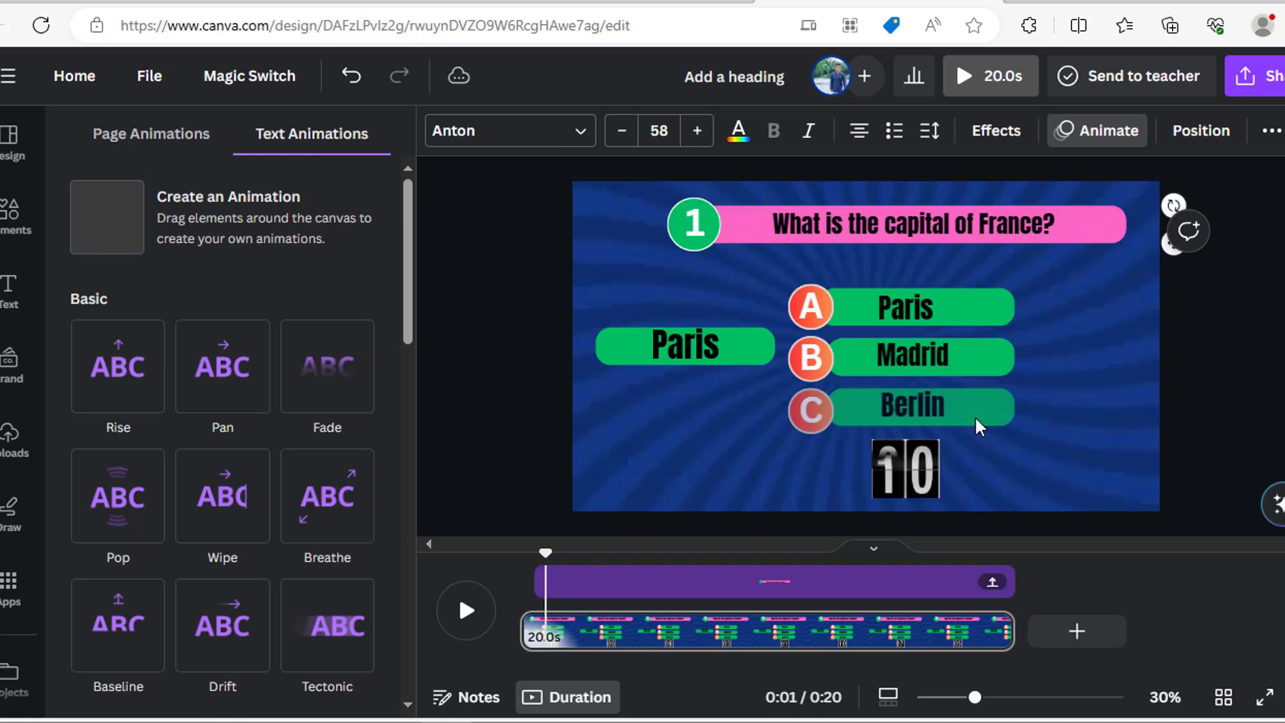
click(903, 314)
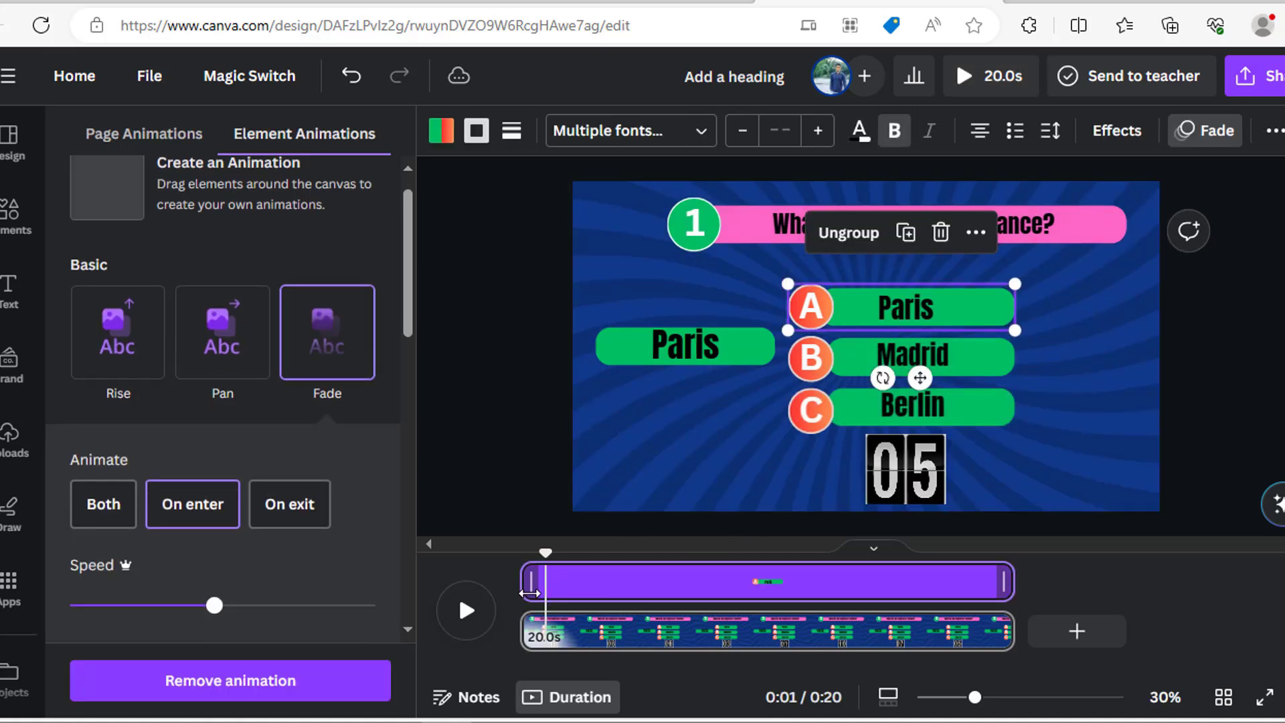
drag(534, 592, 548, 593)
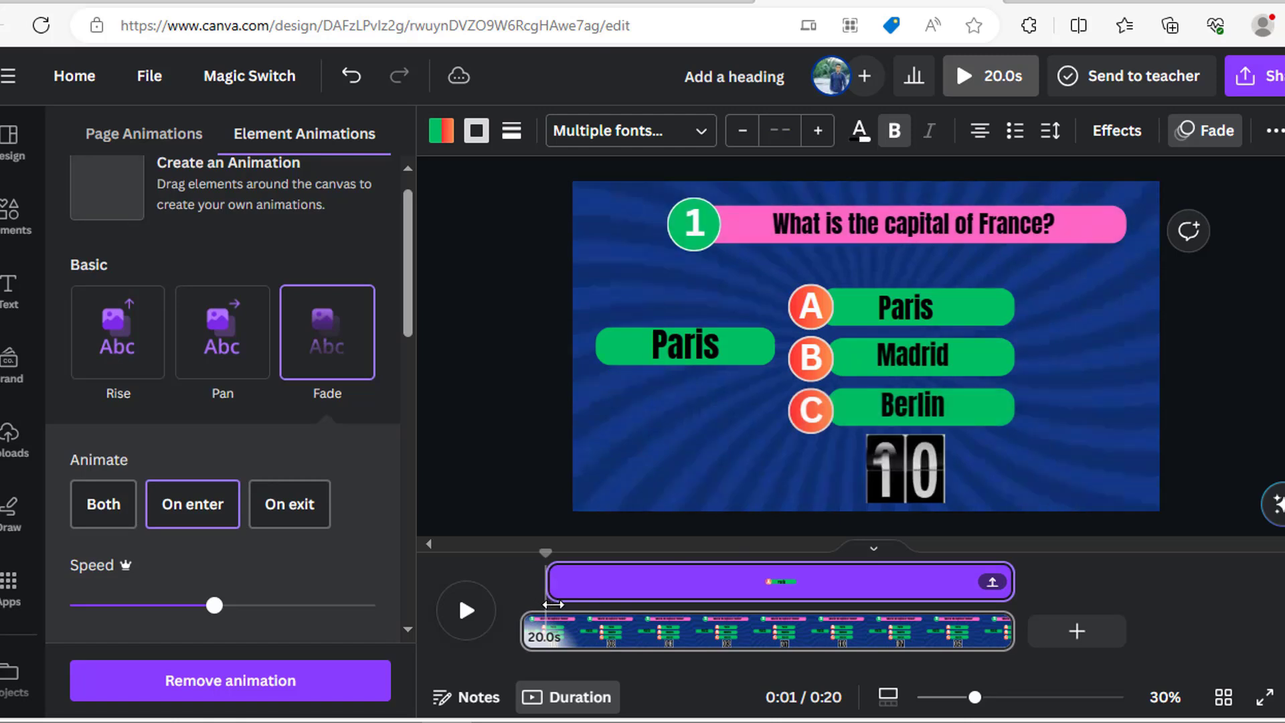
drag(546, 554, 567, 569)
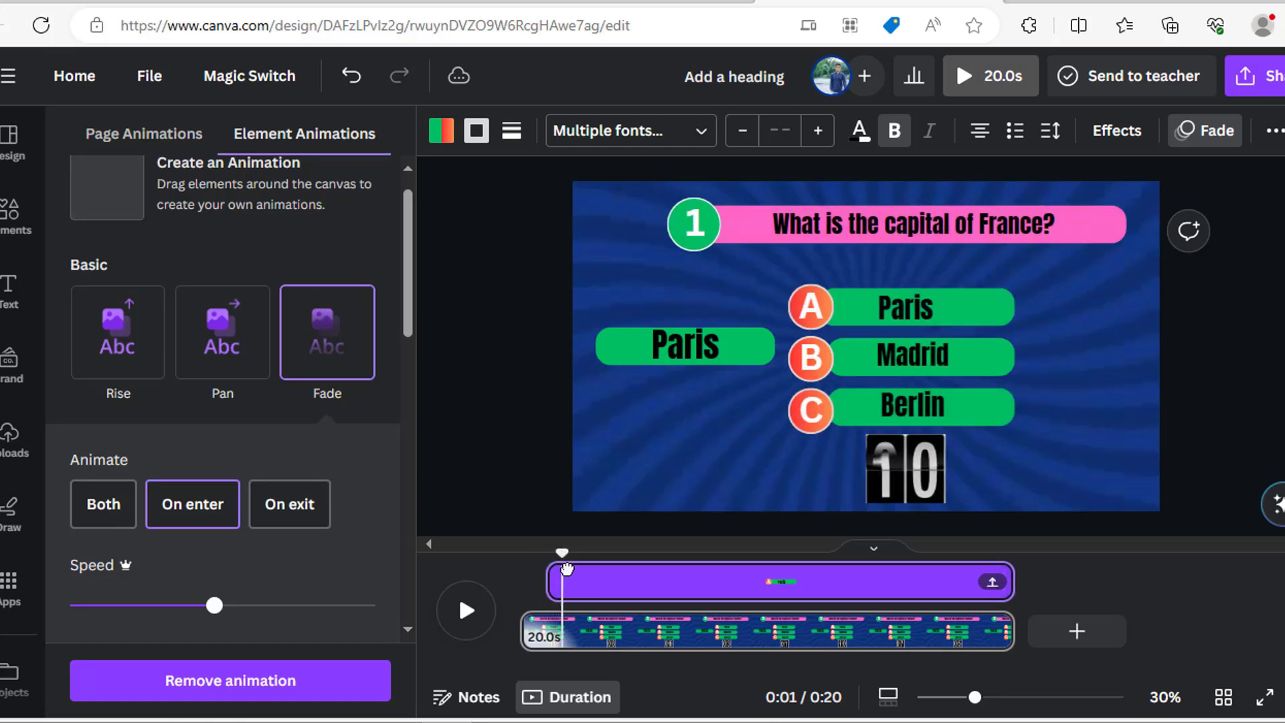
click(913, 367)
drag(524, 578, 583, 572)
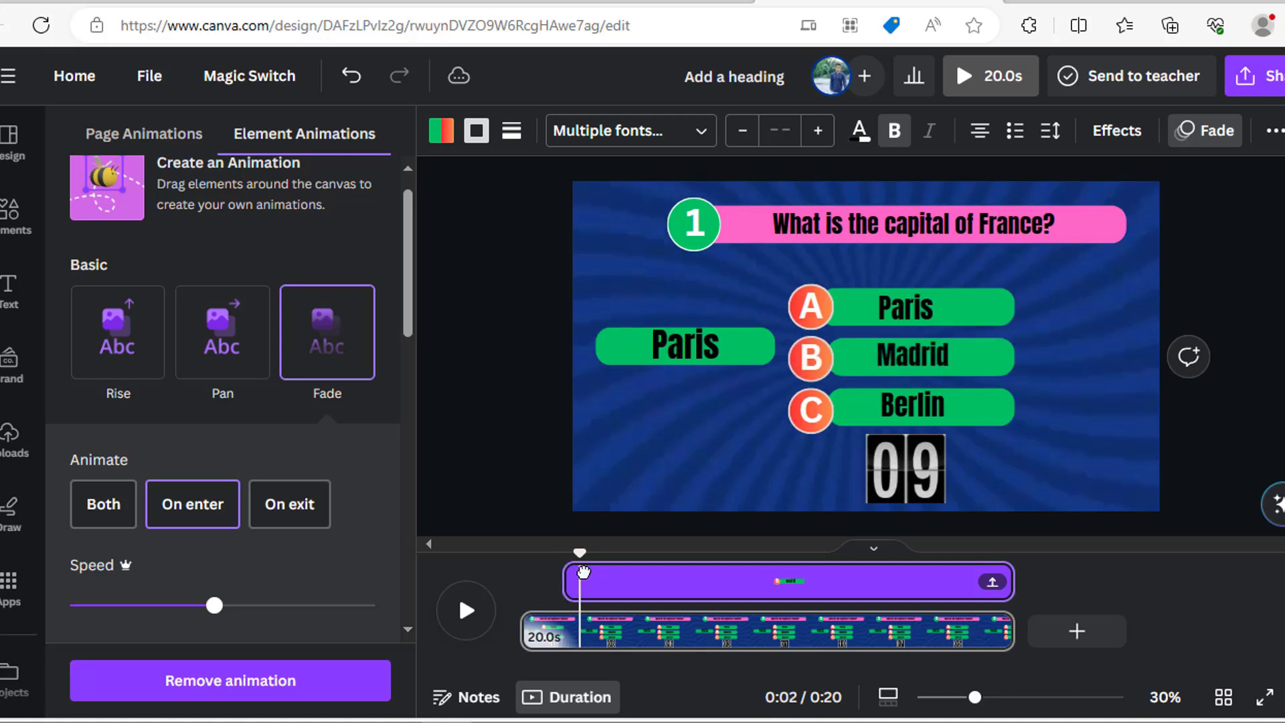
click(870, 405)
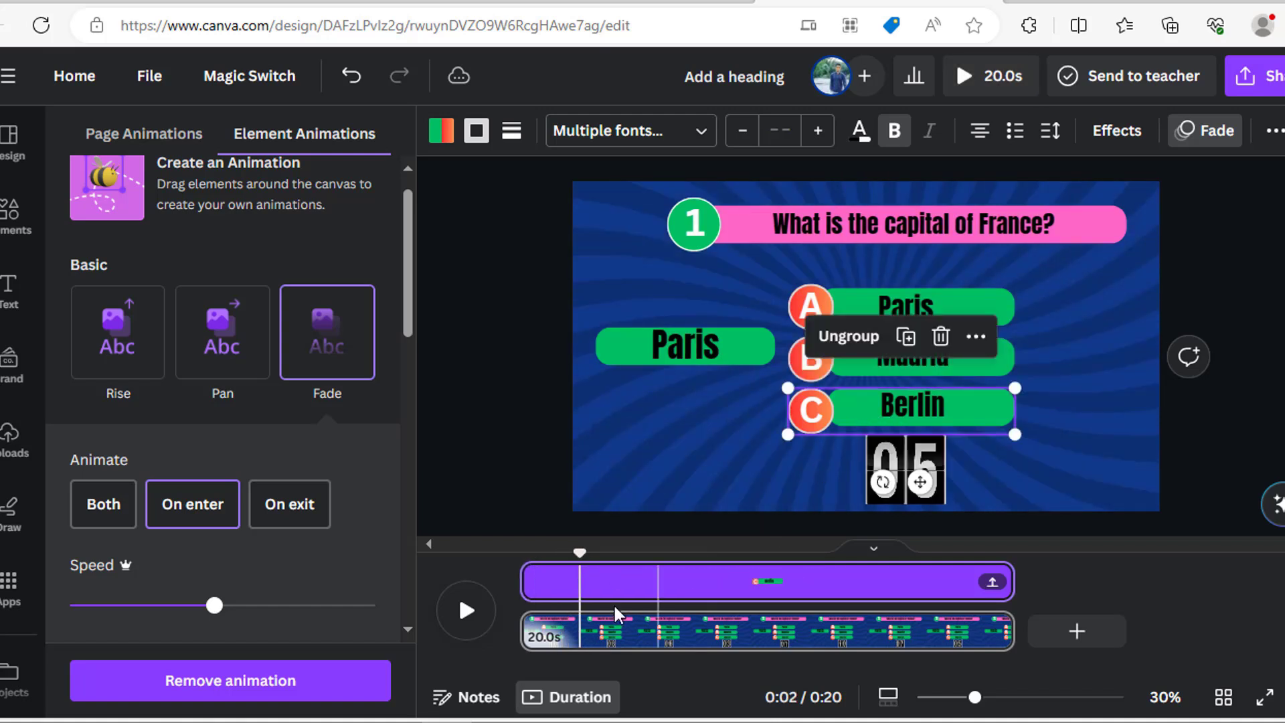
drag(558, 597, 580, 601)
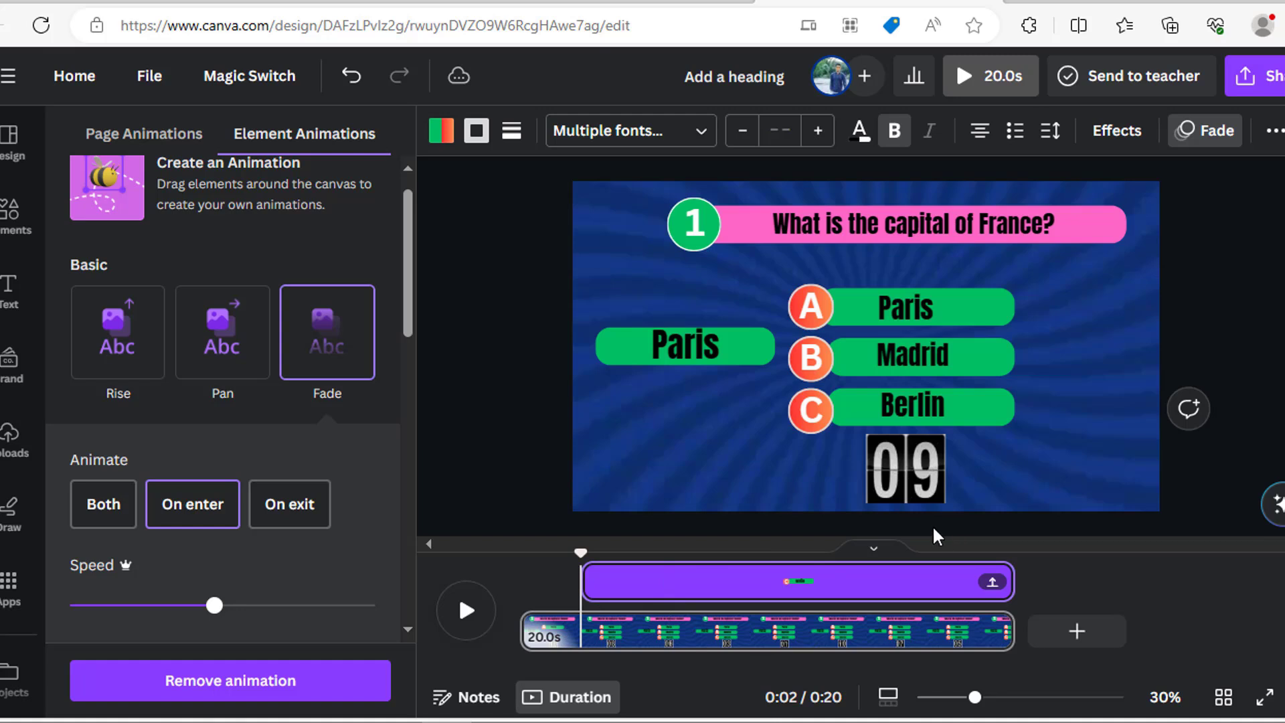
Step: Time the countdown timer to appear just after option C and end at about 13 seconds
drag(582, 559, 846, 614)
click(905, 484)
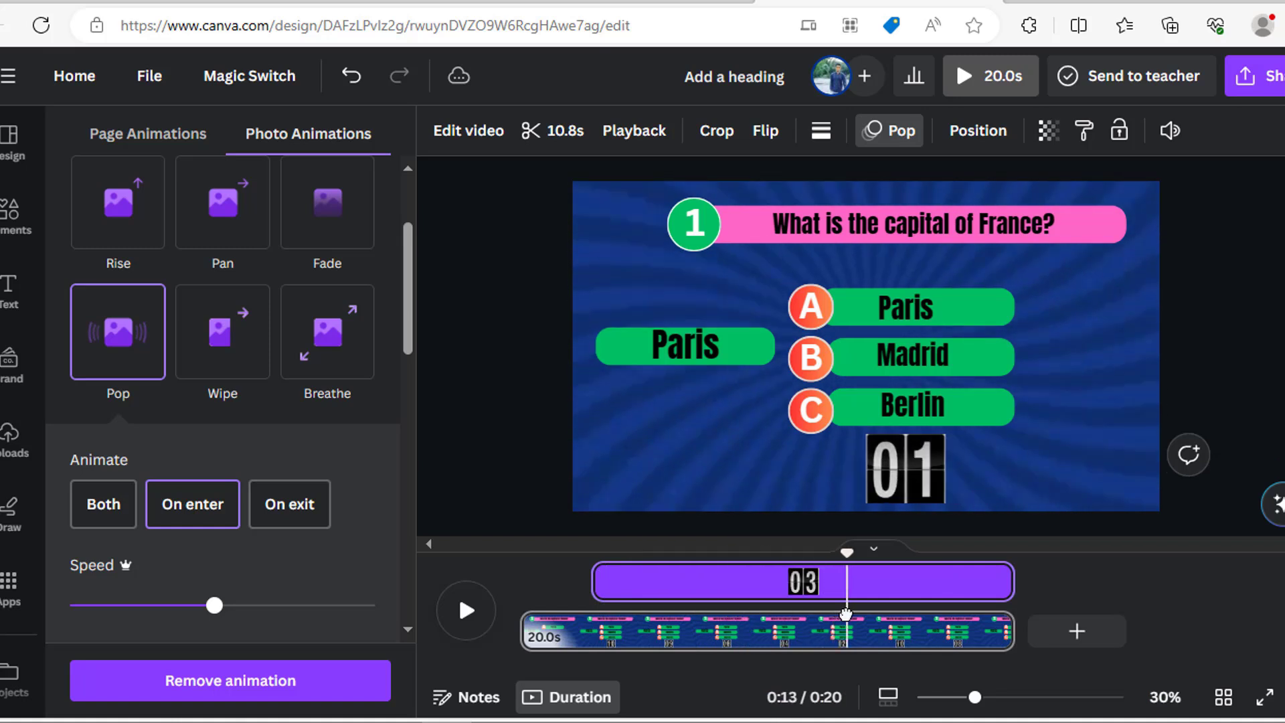
drag(1009, 585, 854, 582)
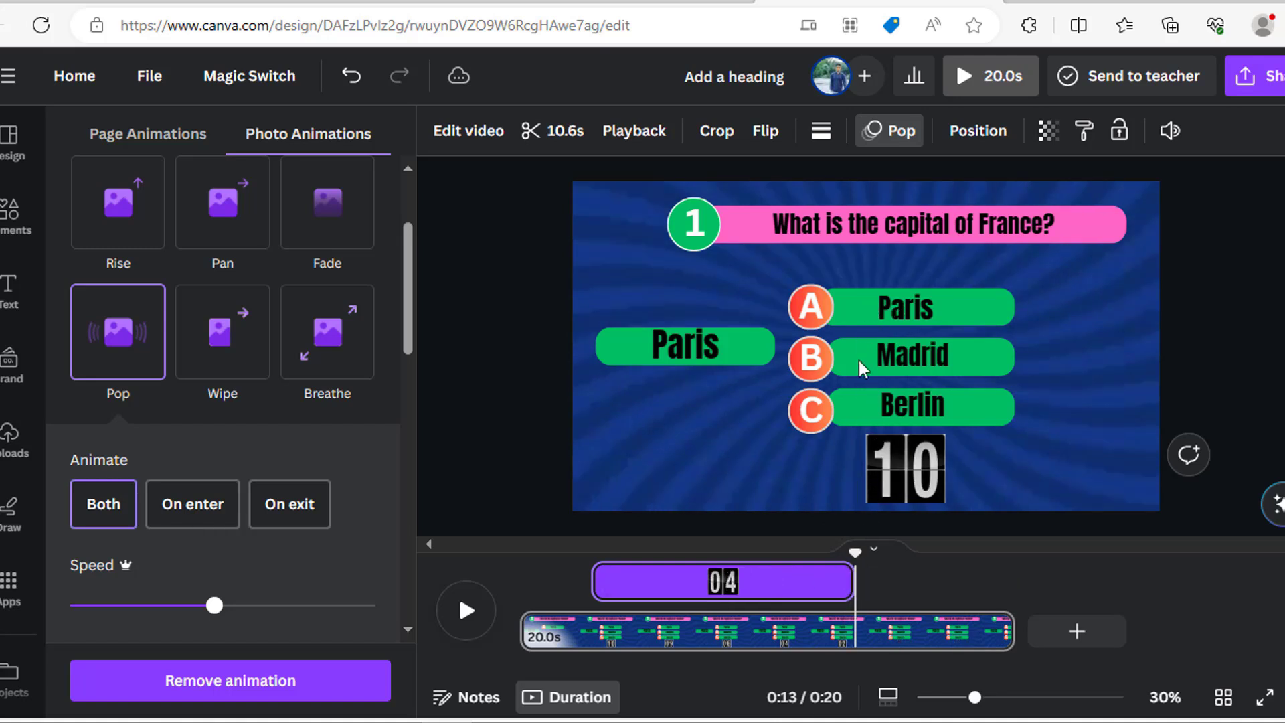
Step: Trim the ends of option groups C, B and A to about 13 seconds, matching the countdown's end
click(850, 411)
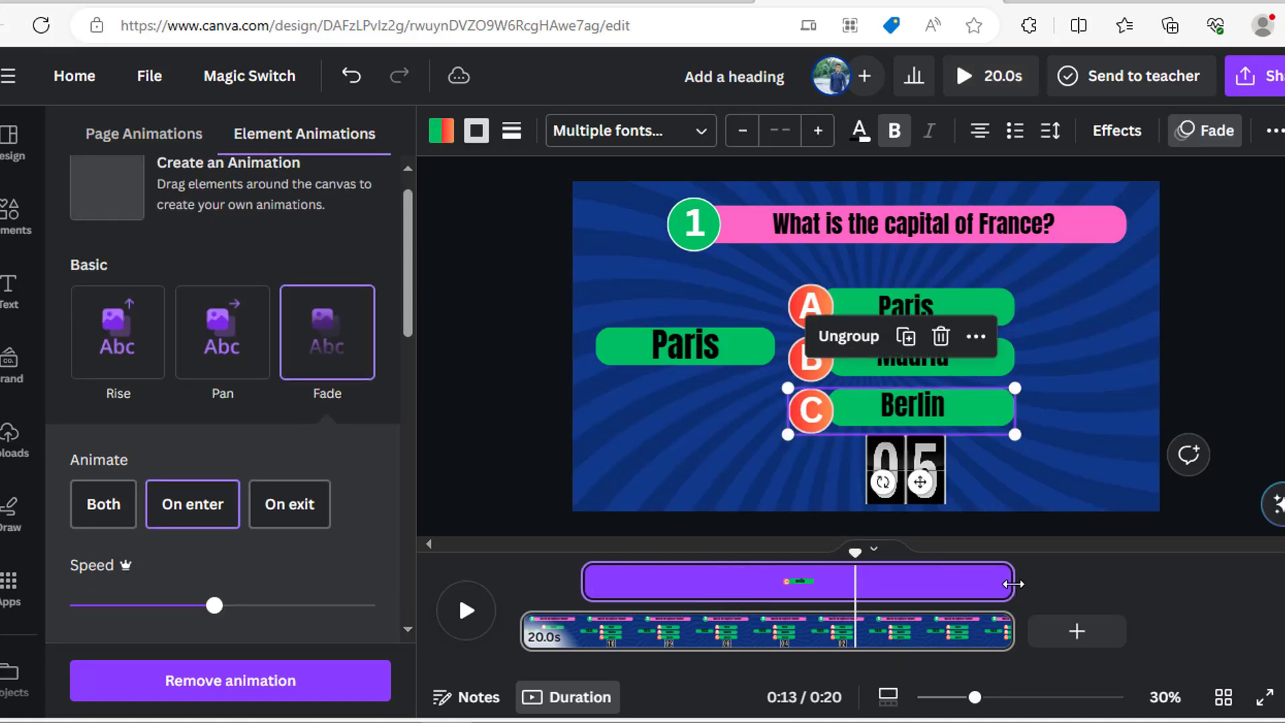
drag(964, 583, 856, 583)
click(845, 370)
drag(1012, 589, 878, 589)
click(878, 309)
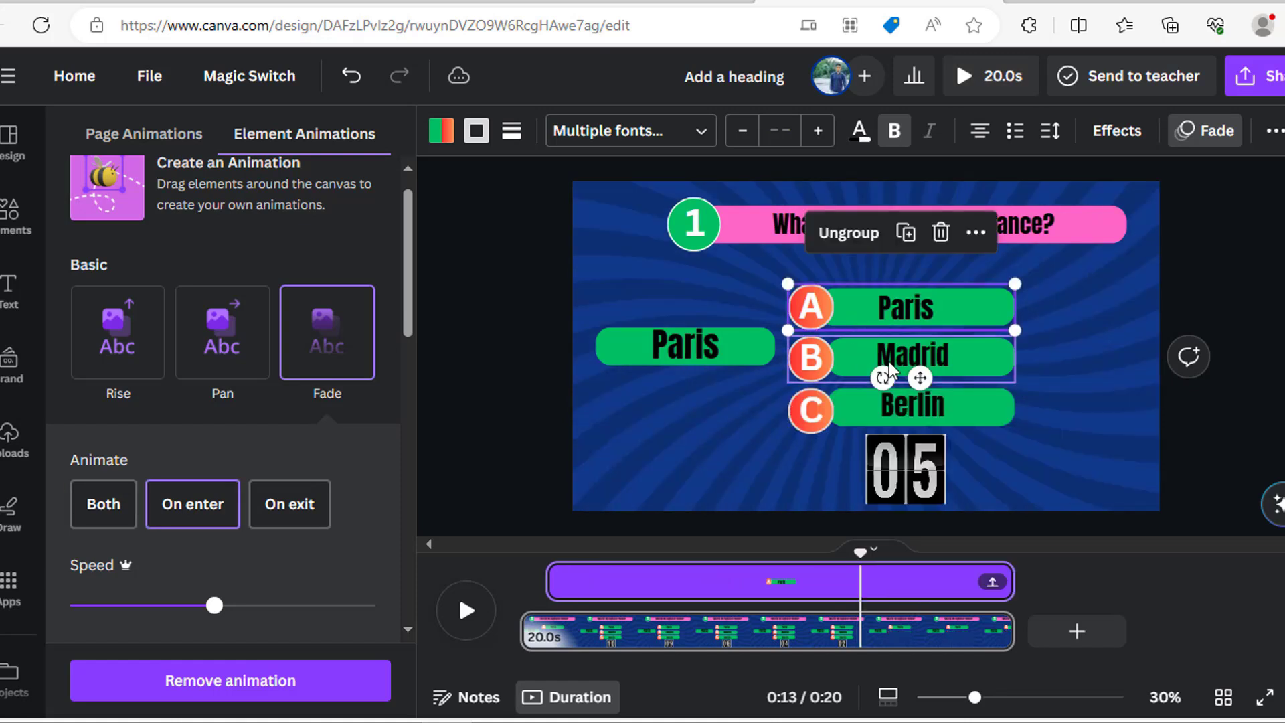
drag(1006, 575, 875, 566)
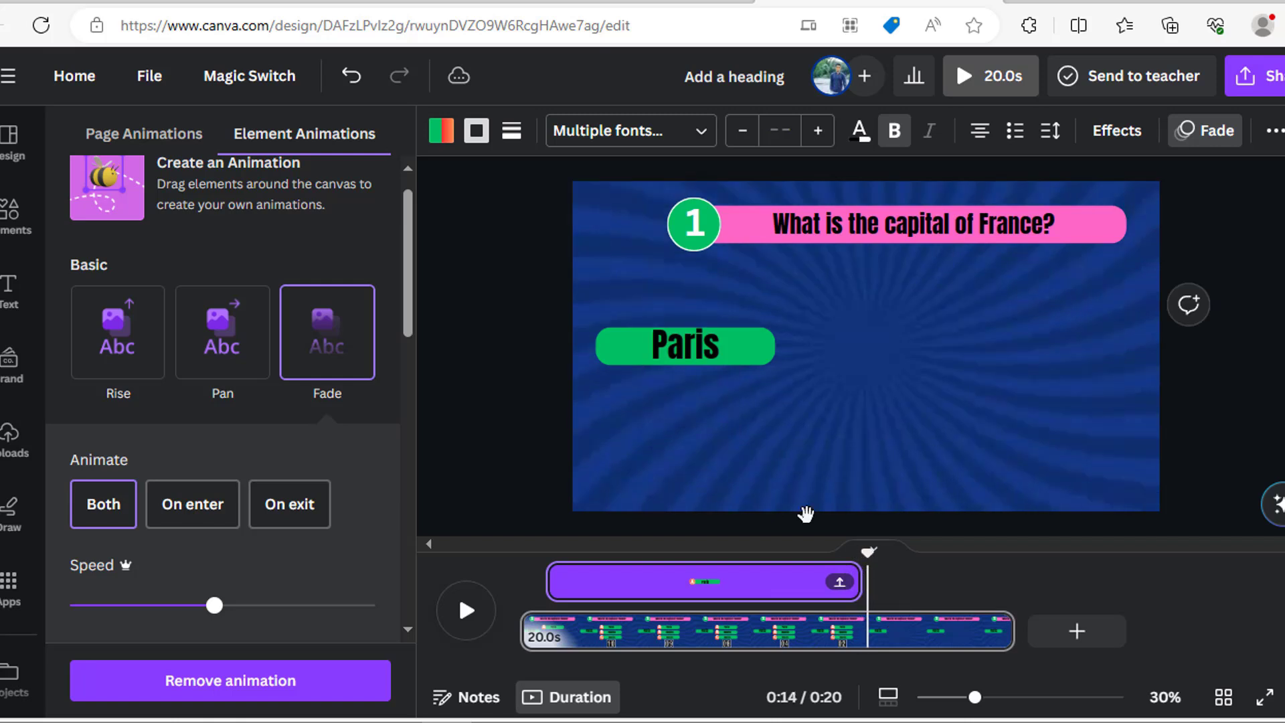
Step: Start the separate Paris answer group at about 13 seconds and lay it over option A's green bar
click(629, 352)
drag(526, 586, 871, 612)
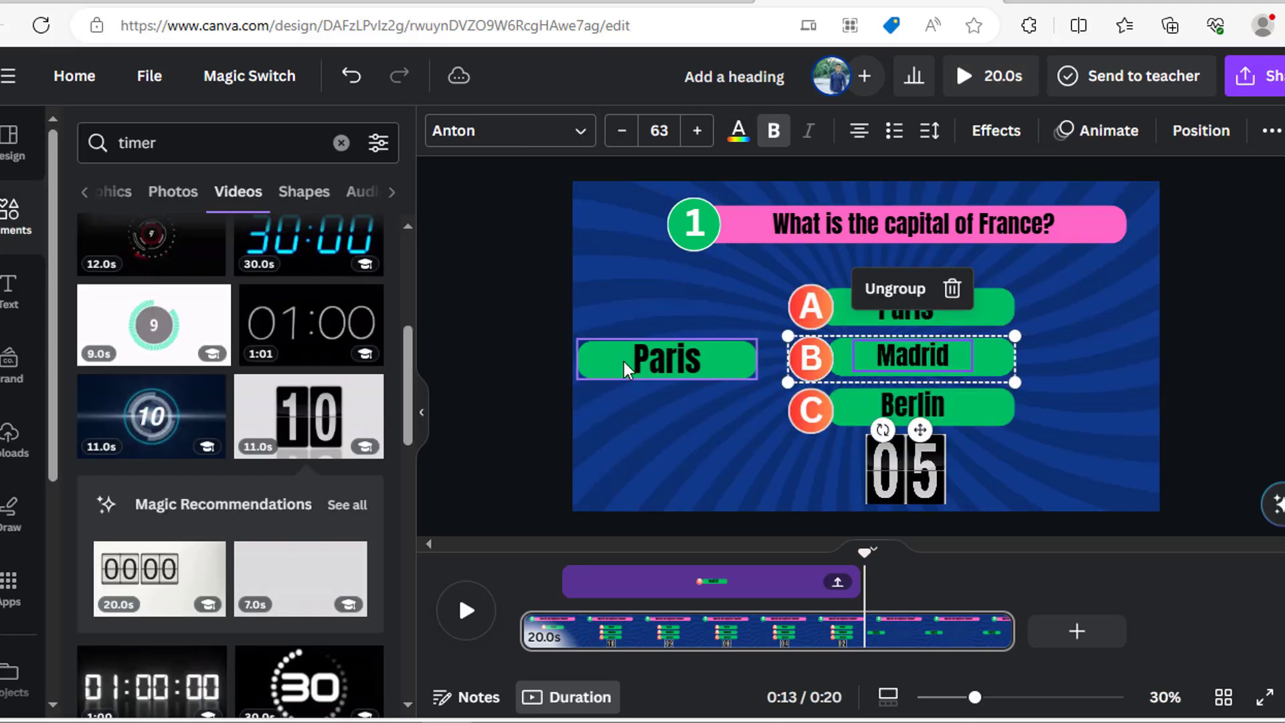
drag(623, 361, 855, 306)
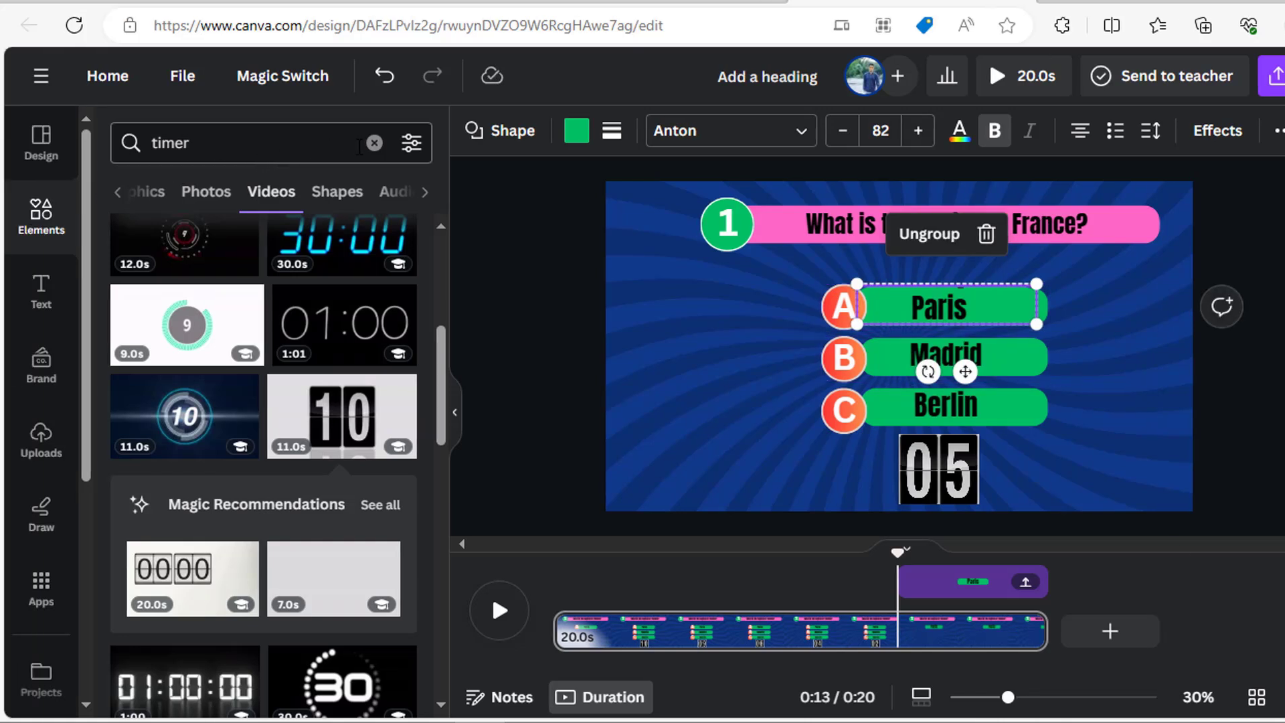
Step: Search the elements for "fireworks", add an animated fireworks graphic to the page and start it at about 13 seconds
click(374, 142)
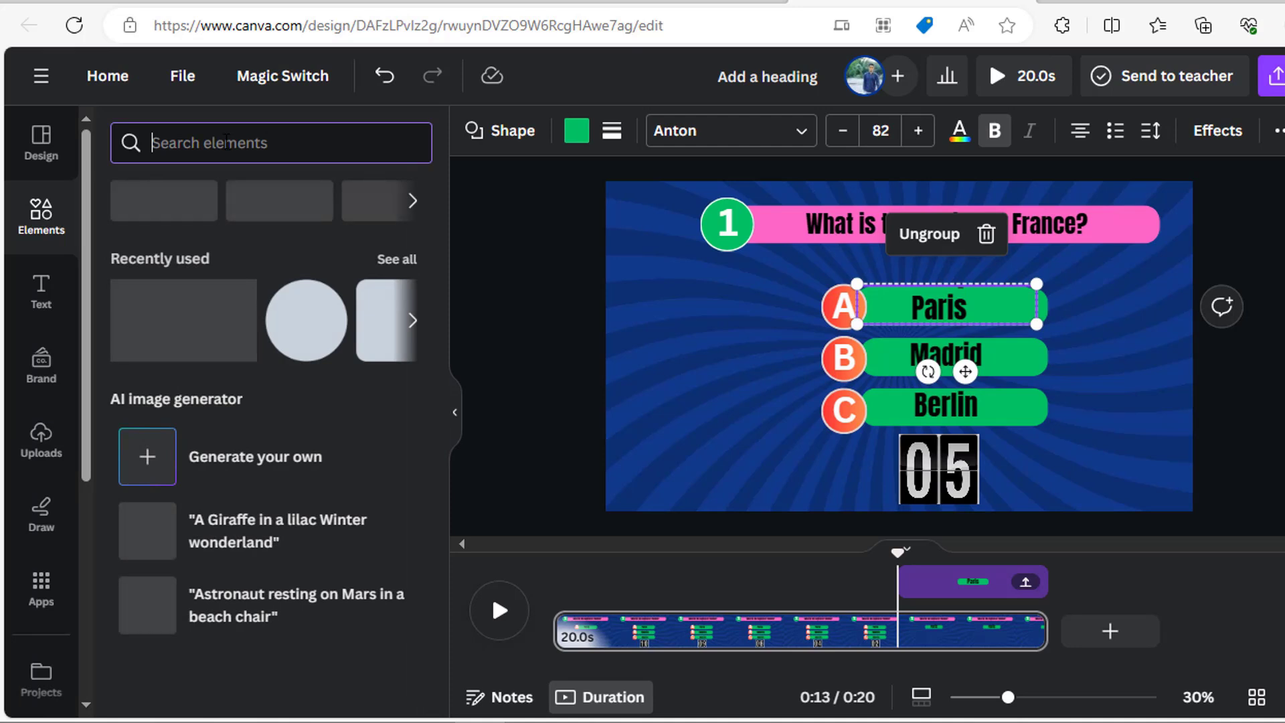
text(fir)
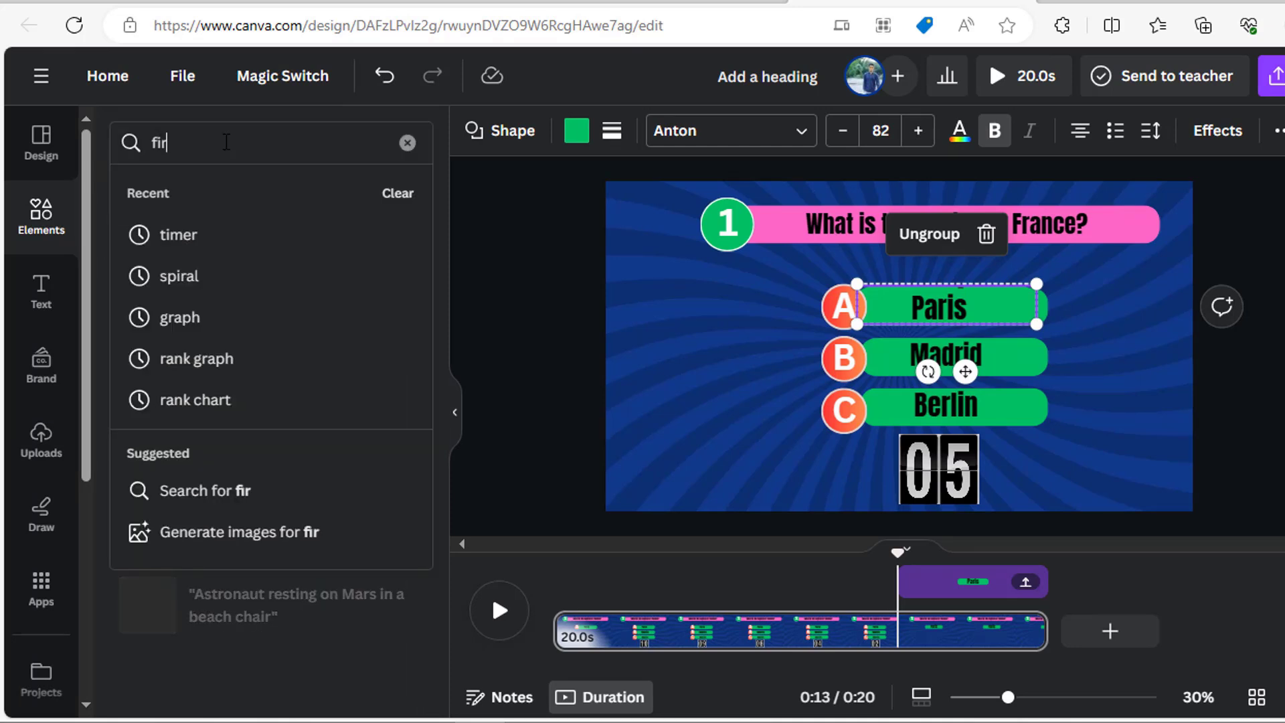
text(eworks)
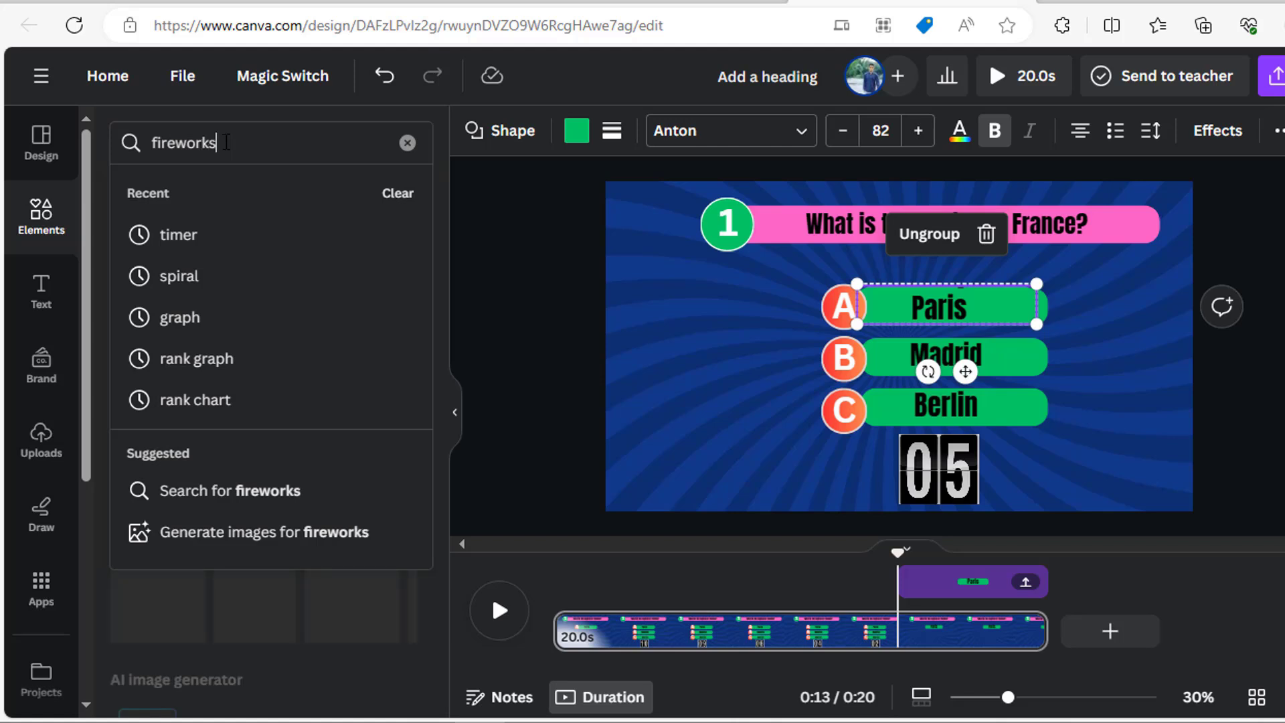
key(Return)
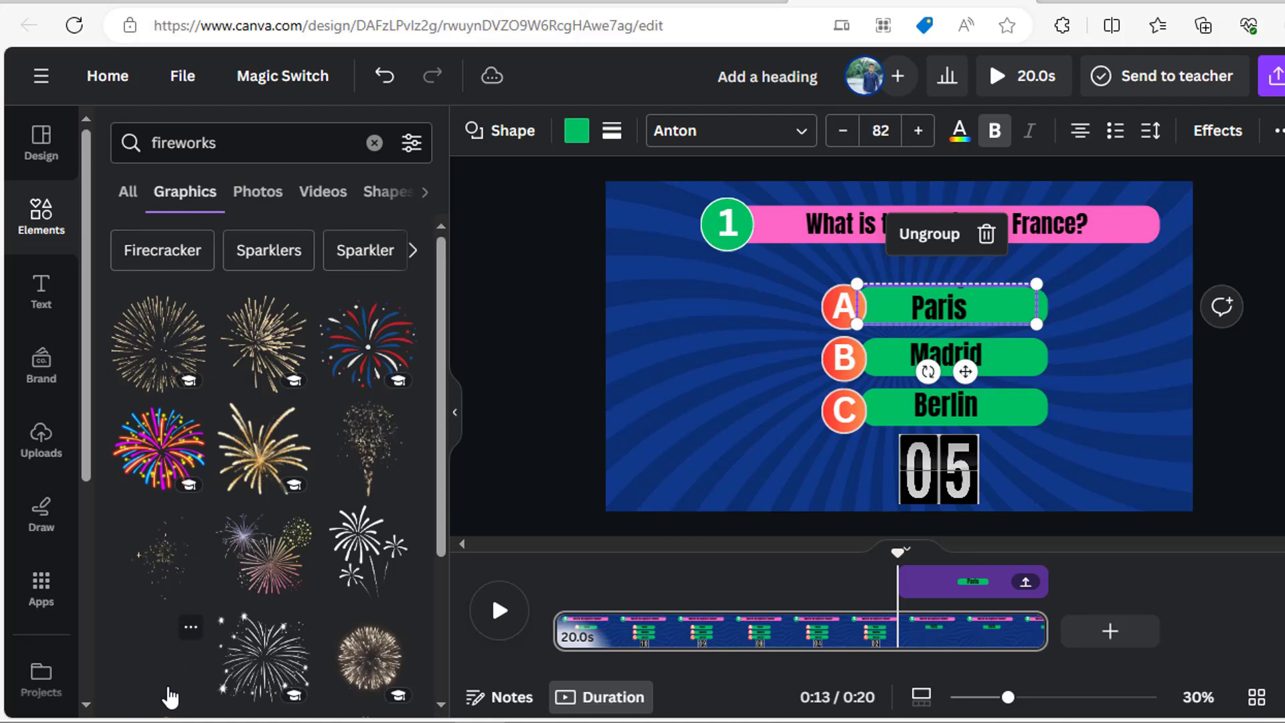
click(158, 680)
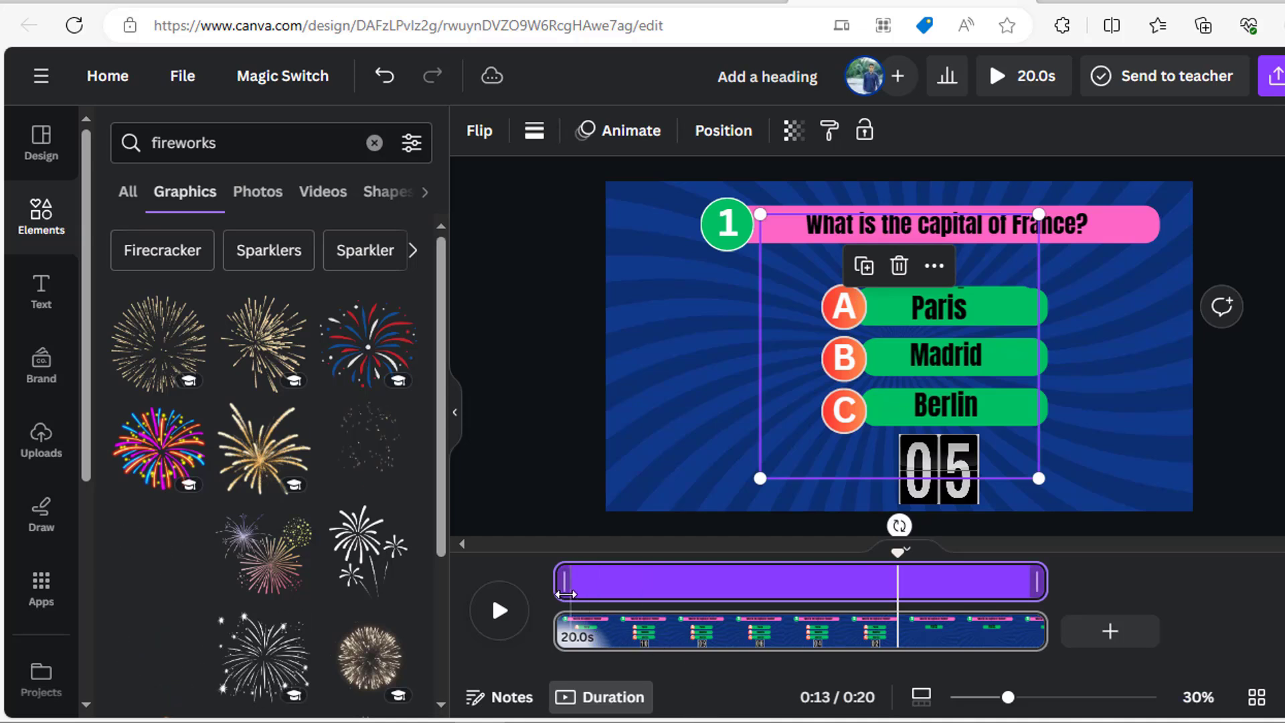
drag(566, 593, 897, 593)
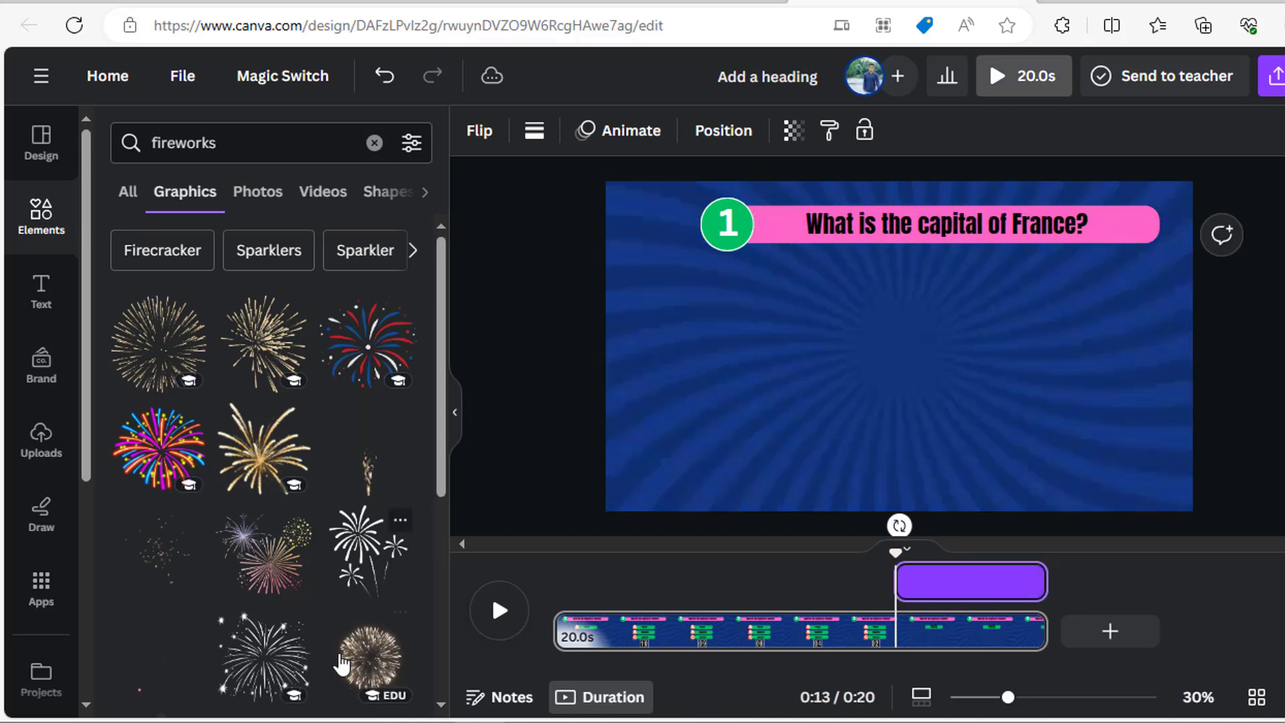
Step: Shrink the fireworks graphic on the right half of the page to about 60 percent of its size
key(ctrl+z)
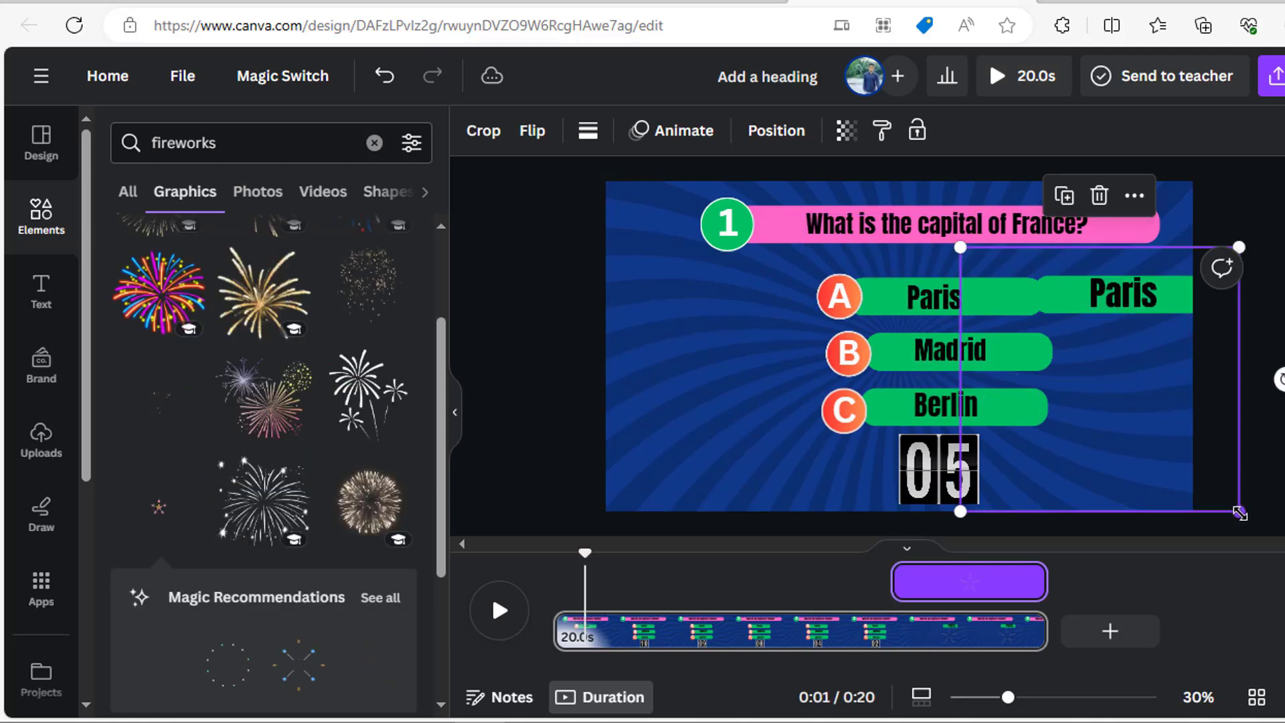
drag(1240, 514, 1132, 410)
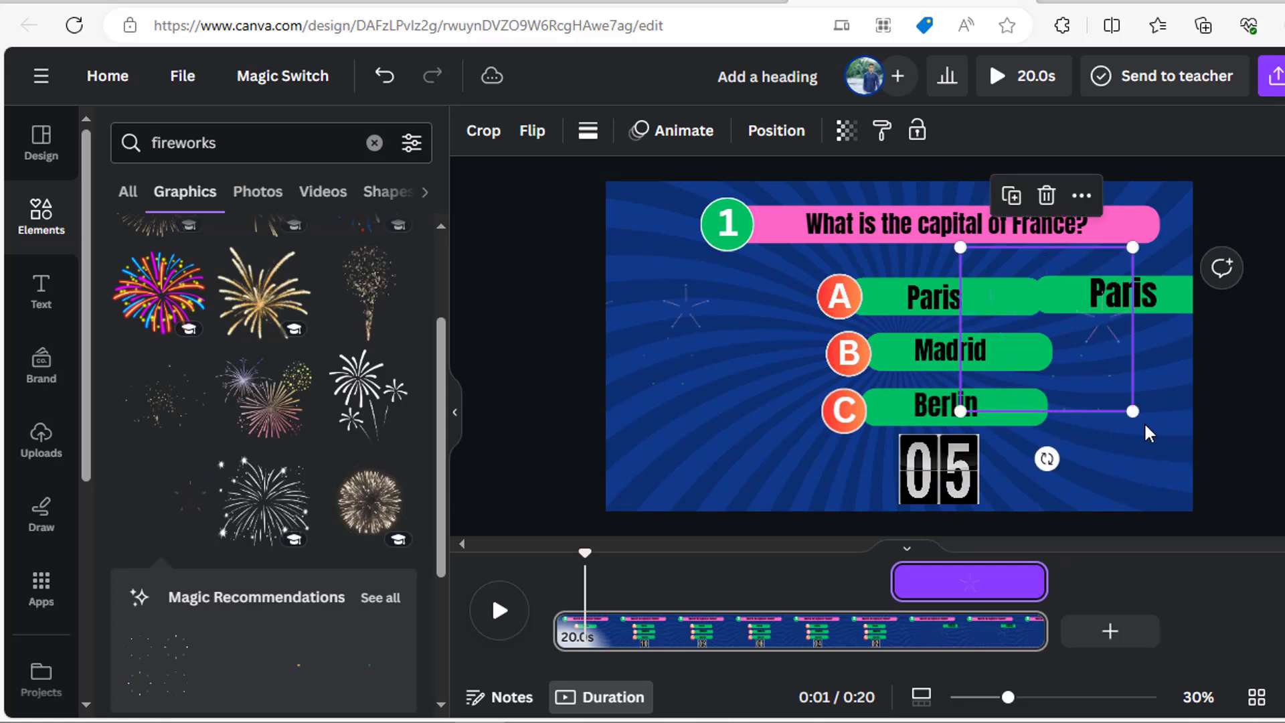
Step: Bring the Paris answer group to the front over option B, moving the Madrid group aside and back beneath it
drag(982, 330, 1035, 292)
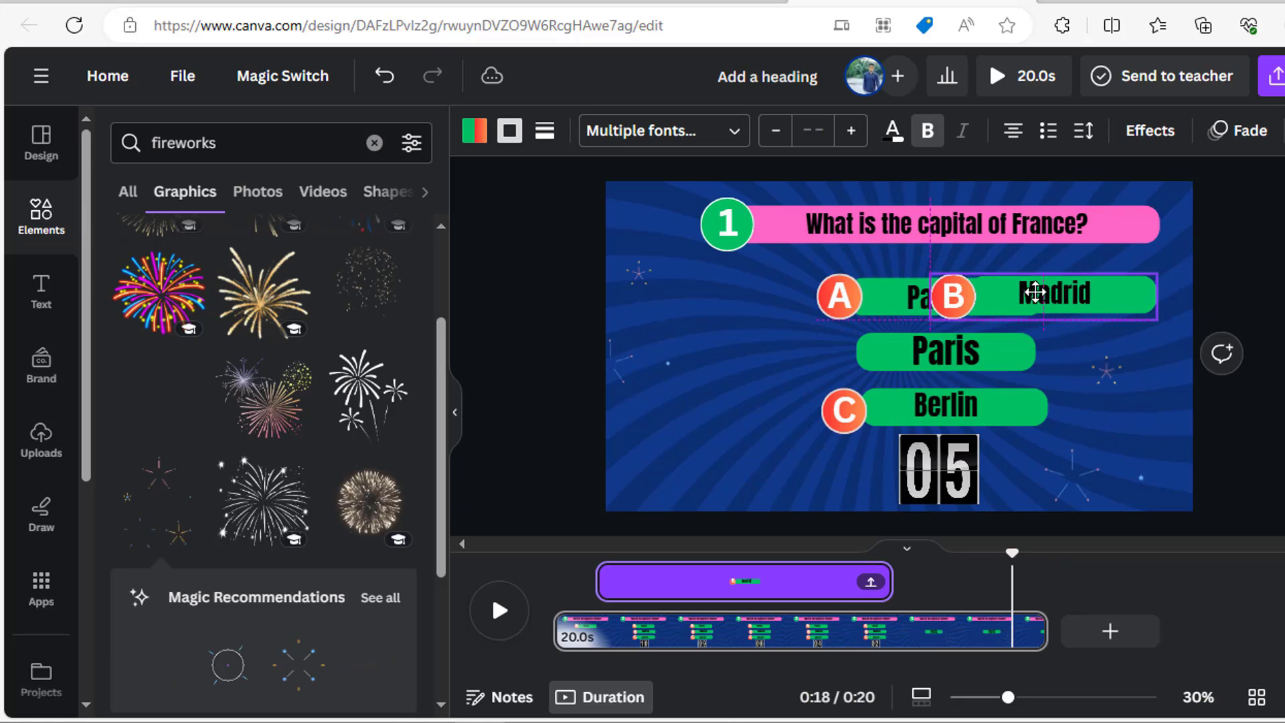
right_click(943, 360)
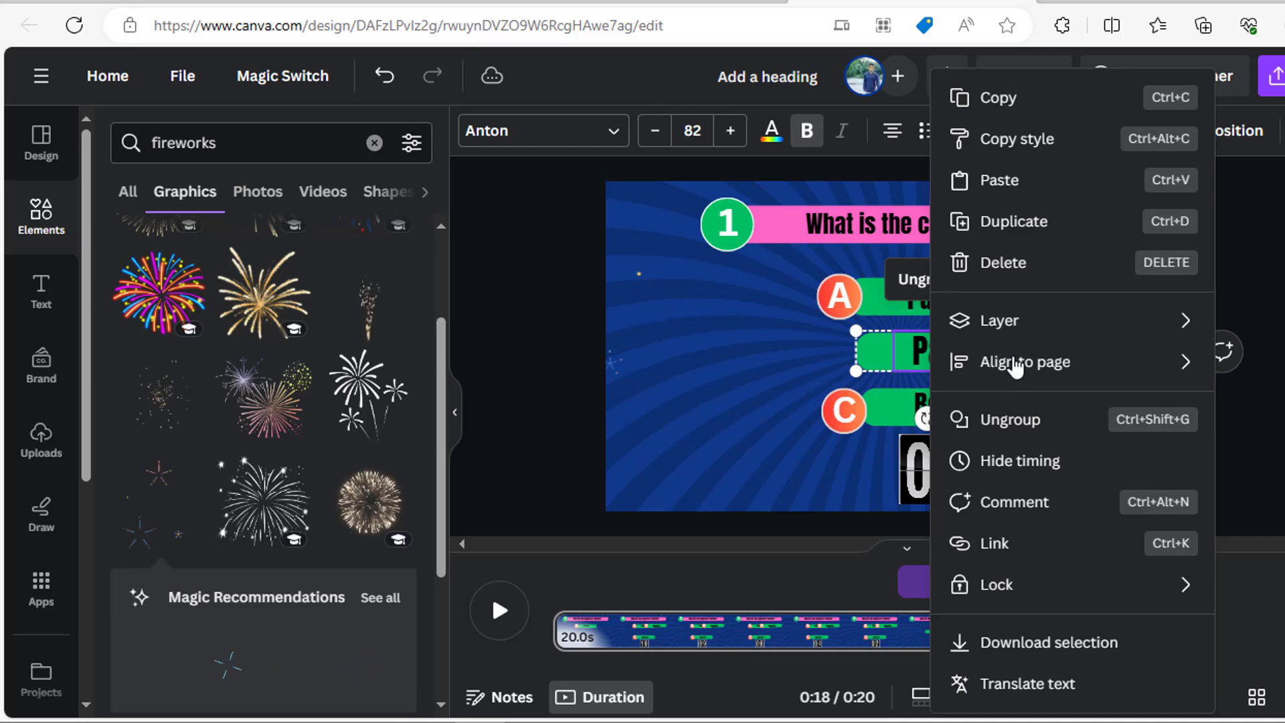
mouse_move(1001, 328)
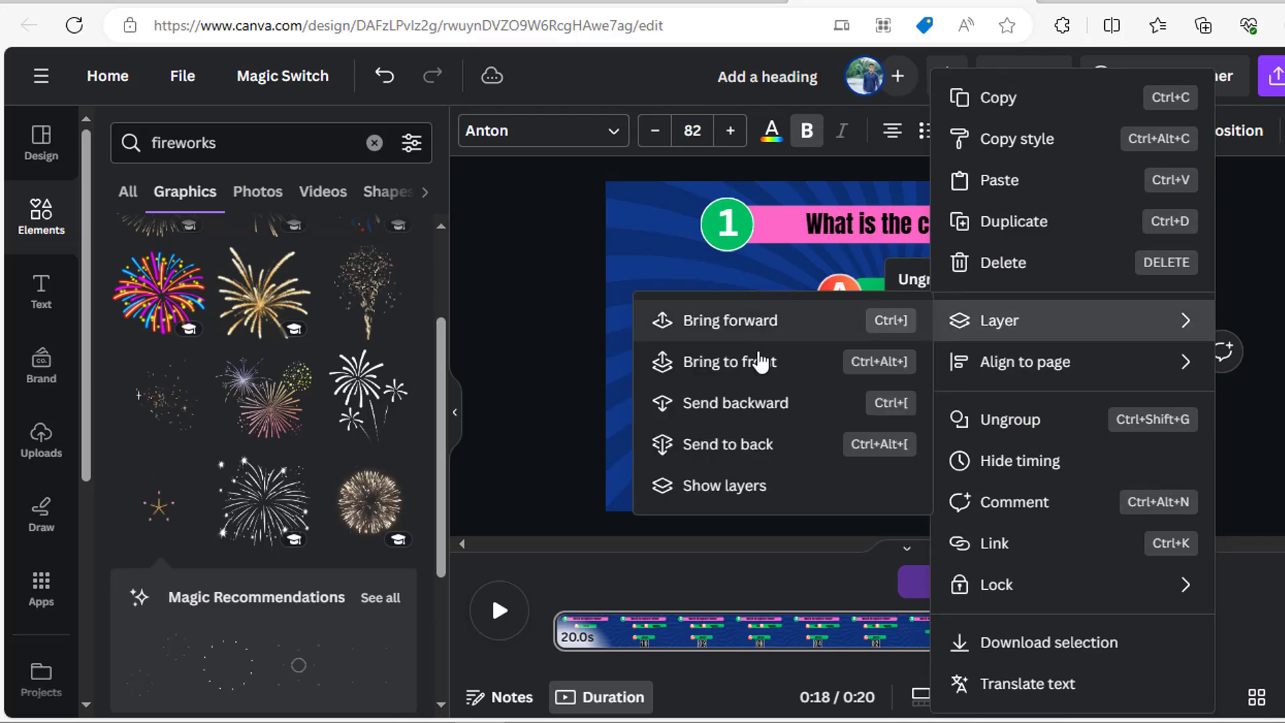
click(753, 362)
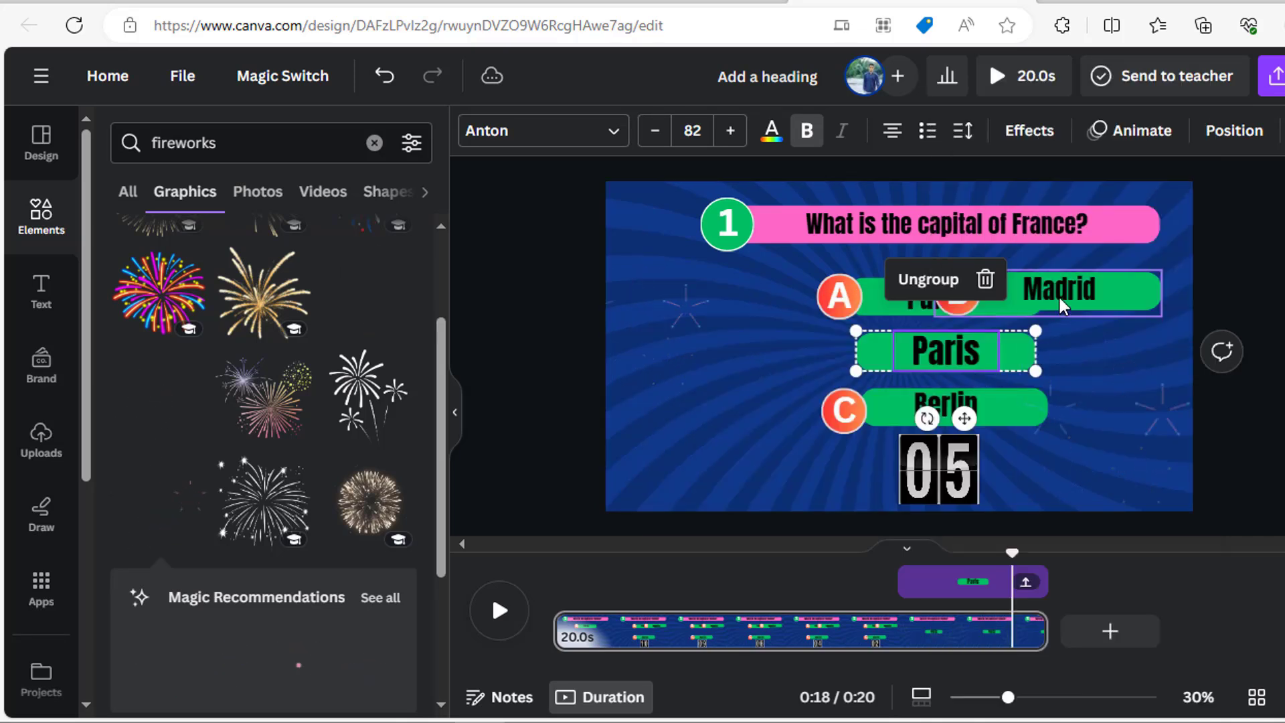
drag(1055, 284, 941, 351)
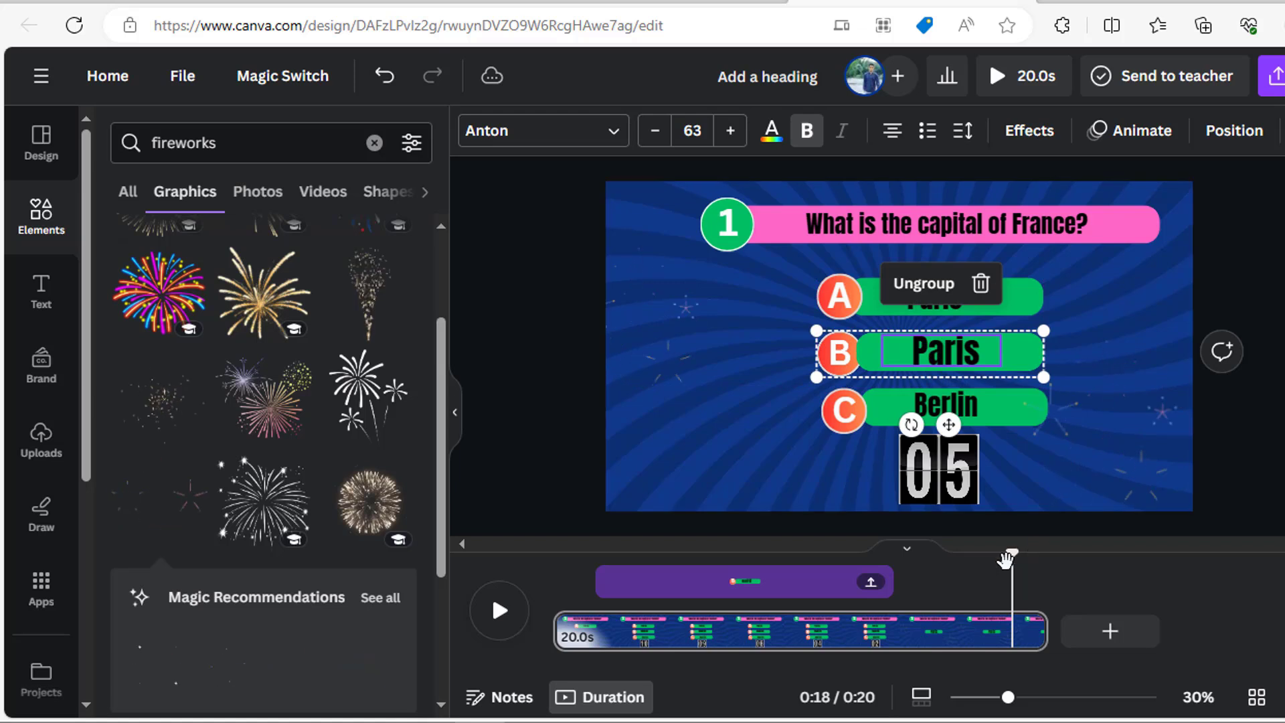
Step: Play the finished France question page from its start through to the end to review its timing
drag(1007, 557, 552, 557)
drag(519, 605, 1036, 637)
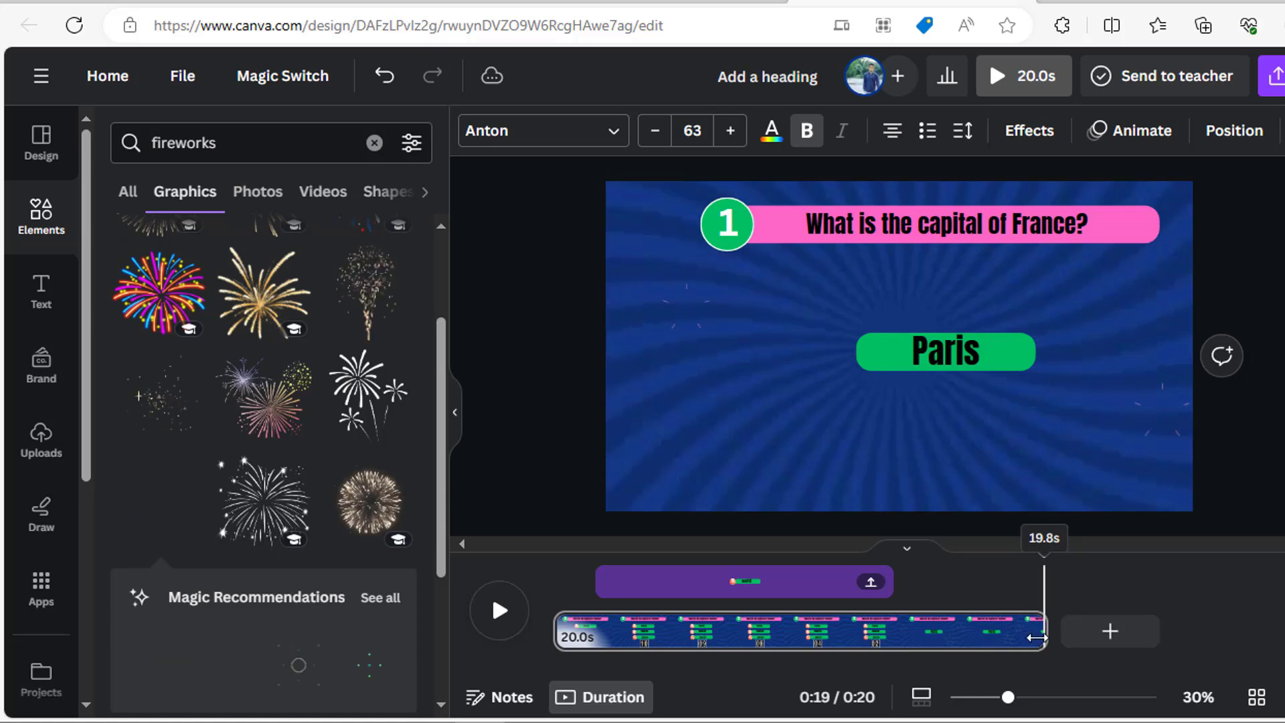
click(649, 328)
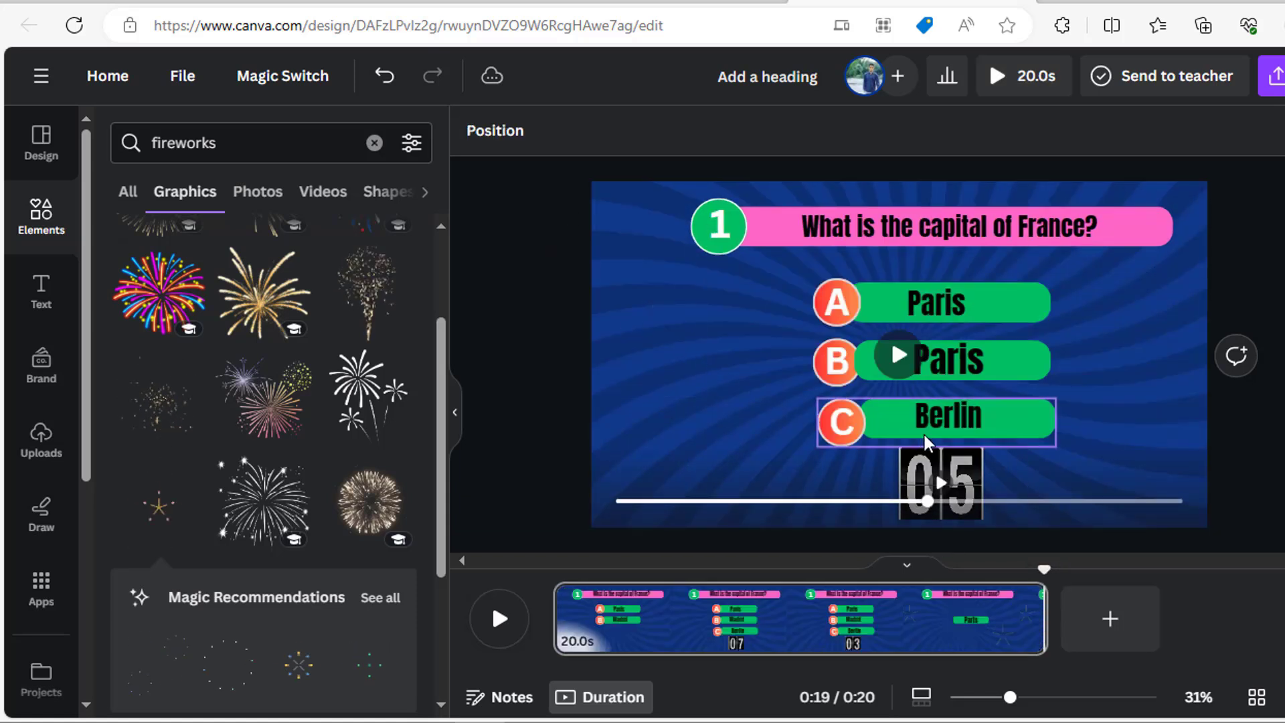
Step: Duplicate the France question page and move the copy's Paris answer group off option B, past the right edge of the options
right_click(776, 632)
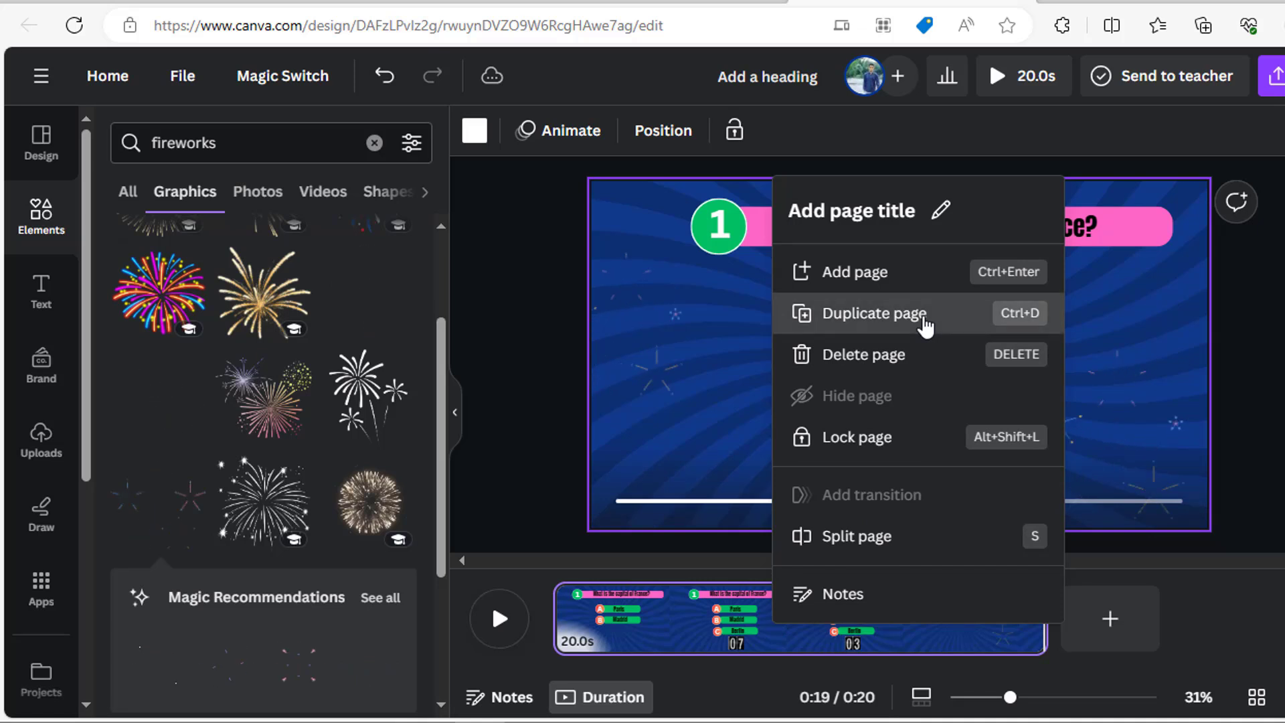
click(926, 327)
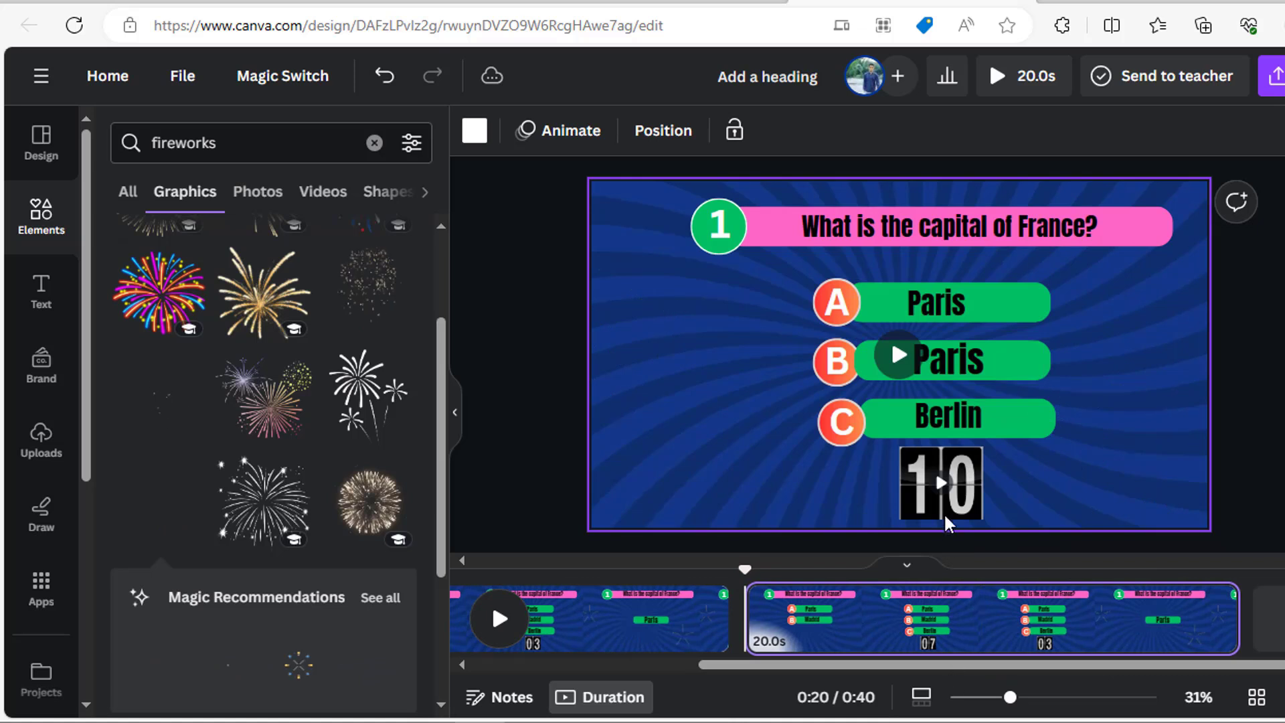
click(956, 375)
drag(949, 371, 1136, 338)
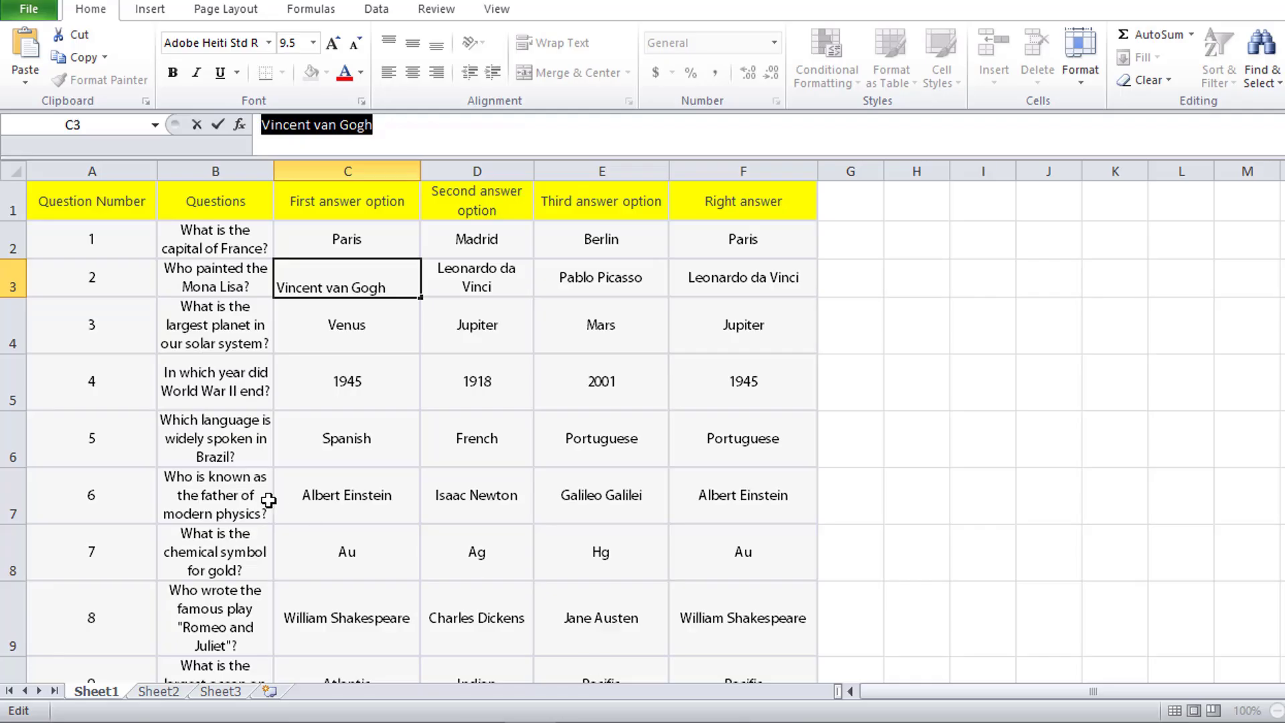
Step: Copy "What is the largest planet in our solar system?" from the Excel quiz sheet and replace the duplicated page's question text in Canva
click(249, 443)
drag(557, 132, 239, 137)
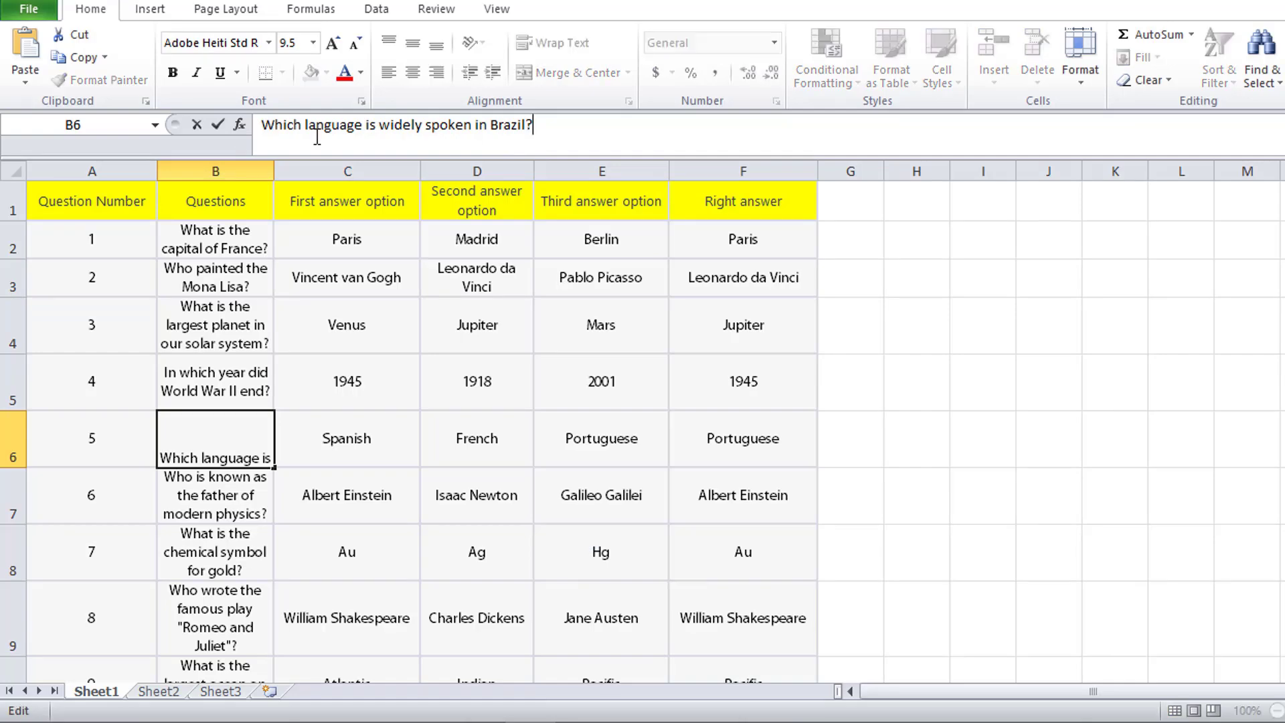
click(216, 325)
drag(565, 133, 493, 132)
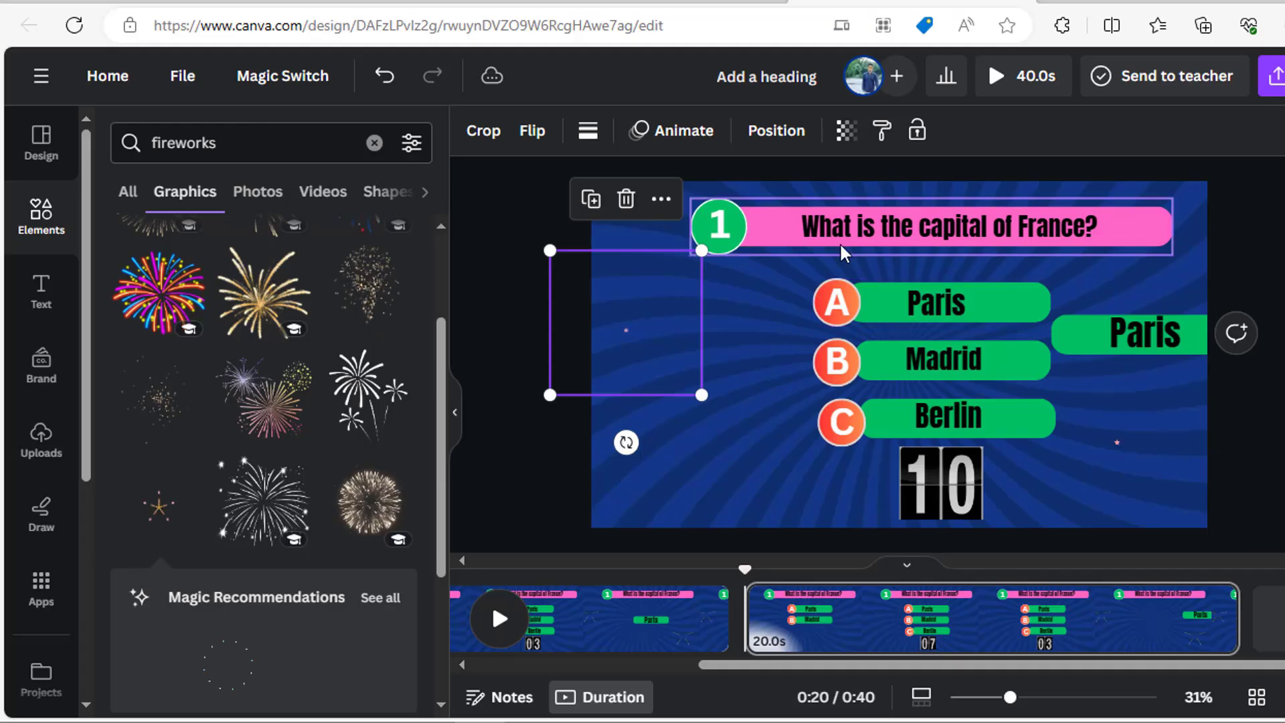
click(840, 240)
double_click(1005, 233)
drag(1098, 229, 805, 225)
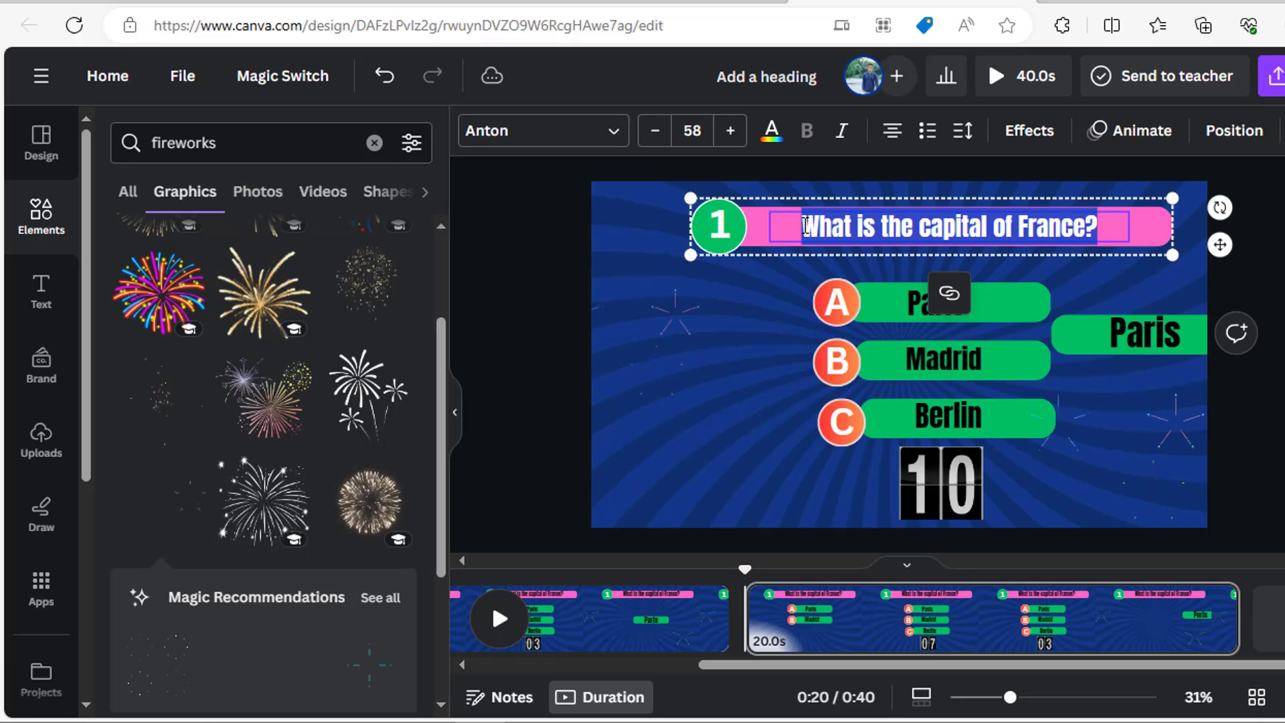
text(What is the largest planet in our solar system?)
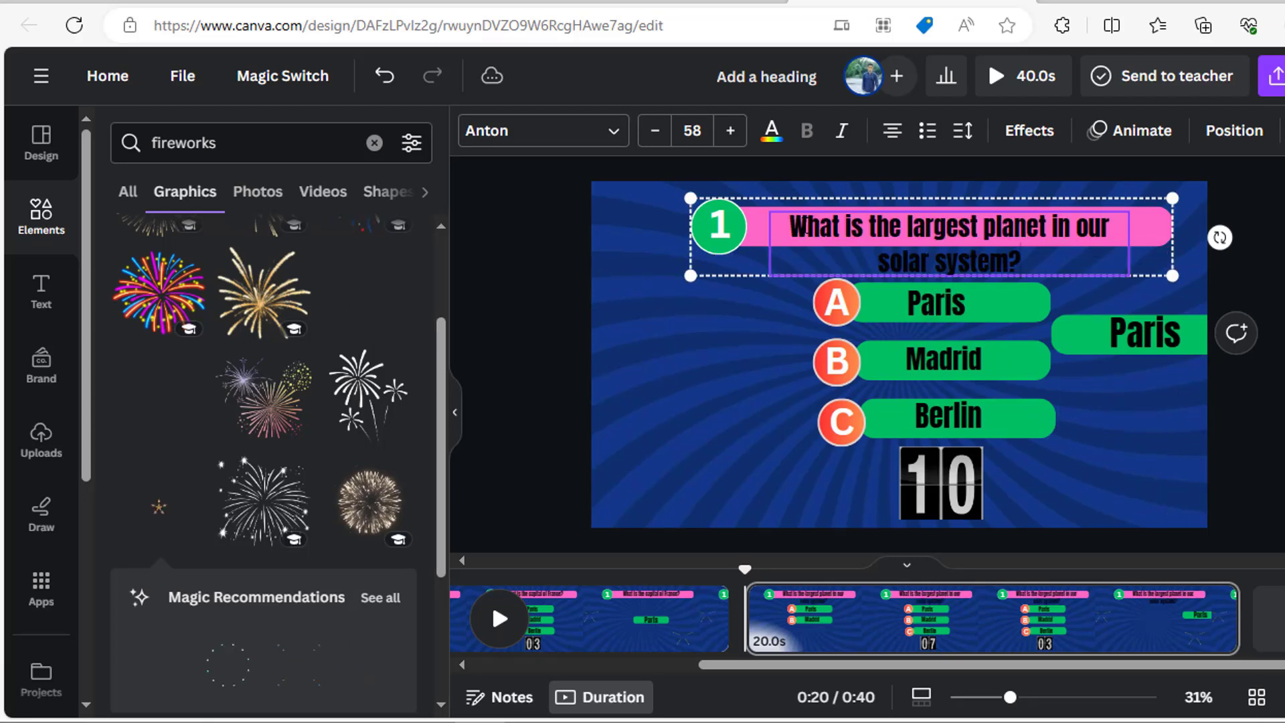
Step: Reduce the question's font size to 44 so the text fits the pink bar on one line
click(656, 132)
click(656, 131)
click(656, 131)
click(656, 131)
click(656, 131)
click(658, 134)
click(660, 135)
click(662, 137)
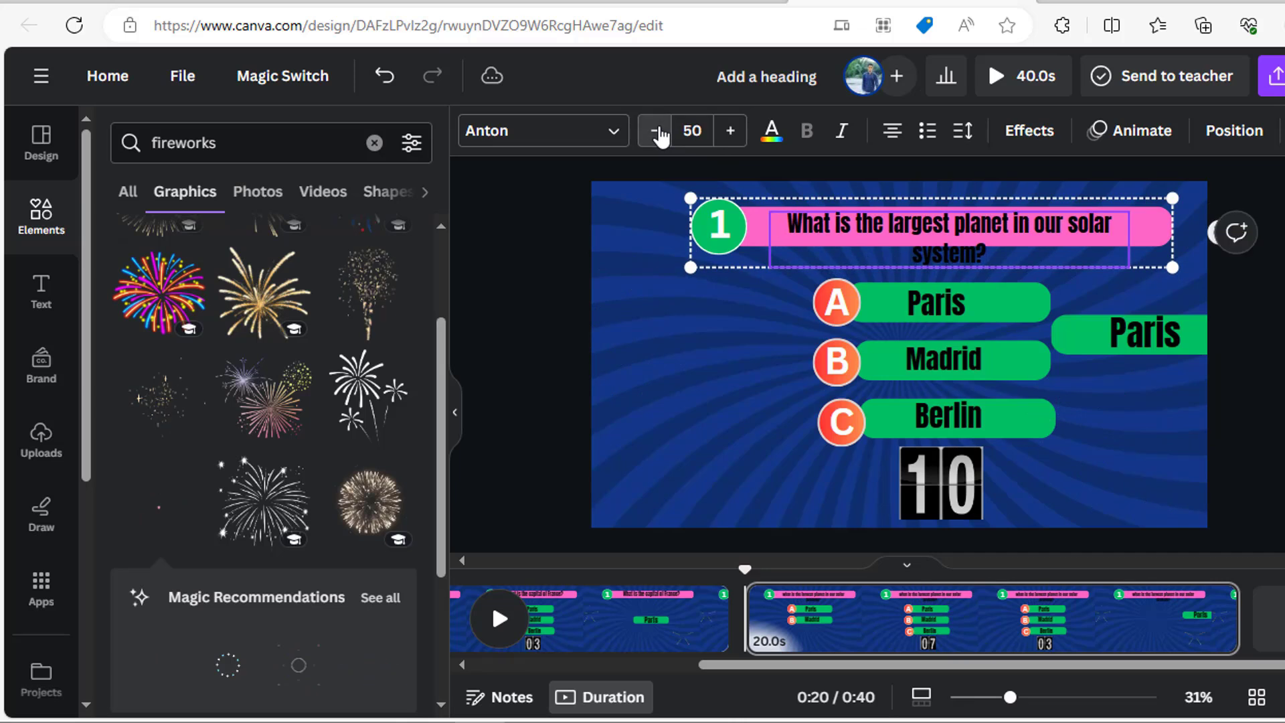
click(661, 138)
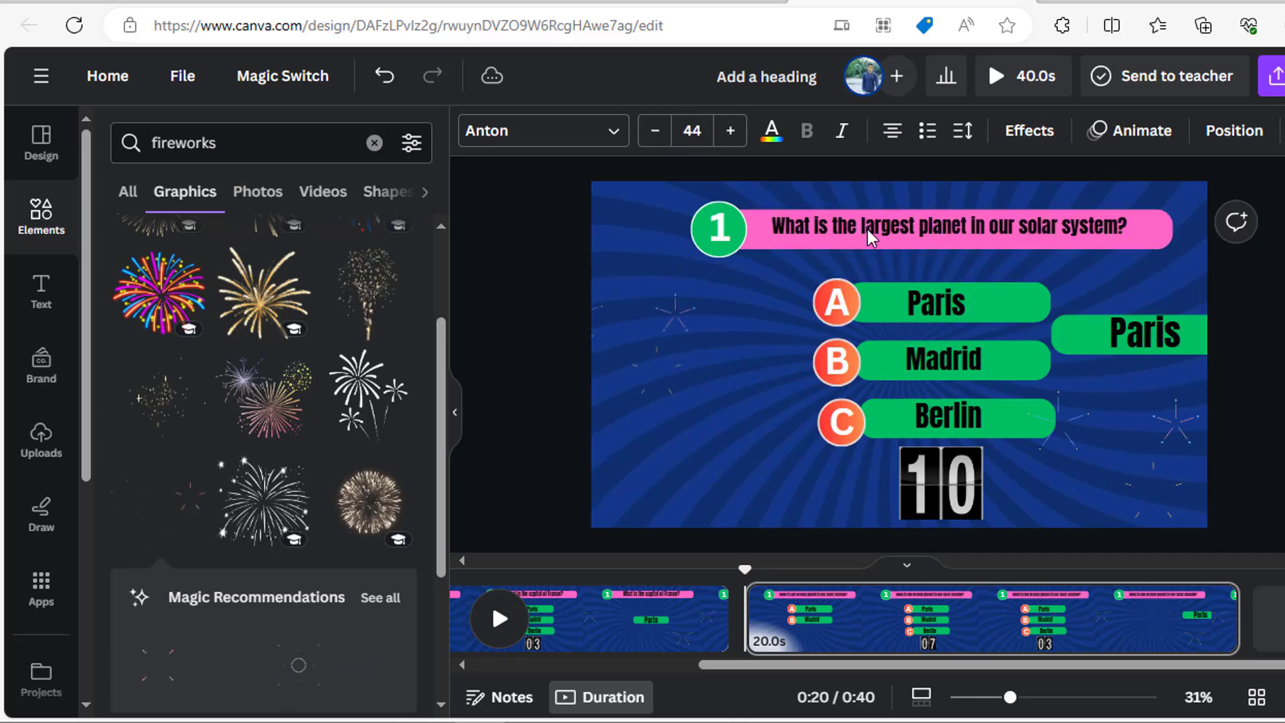
Step: Copy the first answer option "Venus" from the Excel sheet and replace option A's text in Canva with it
click(931, 321)
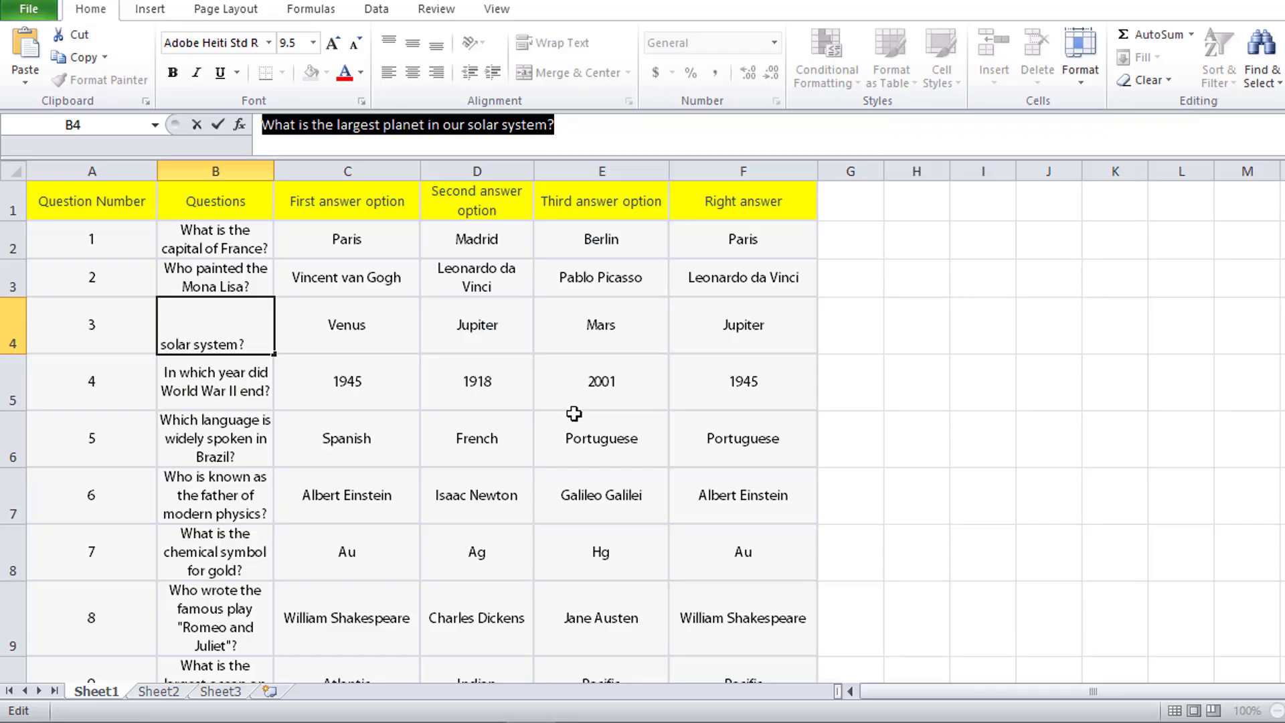
click(335, 327)
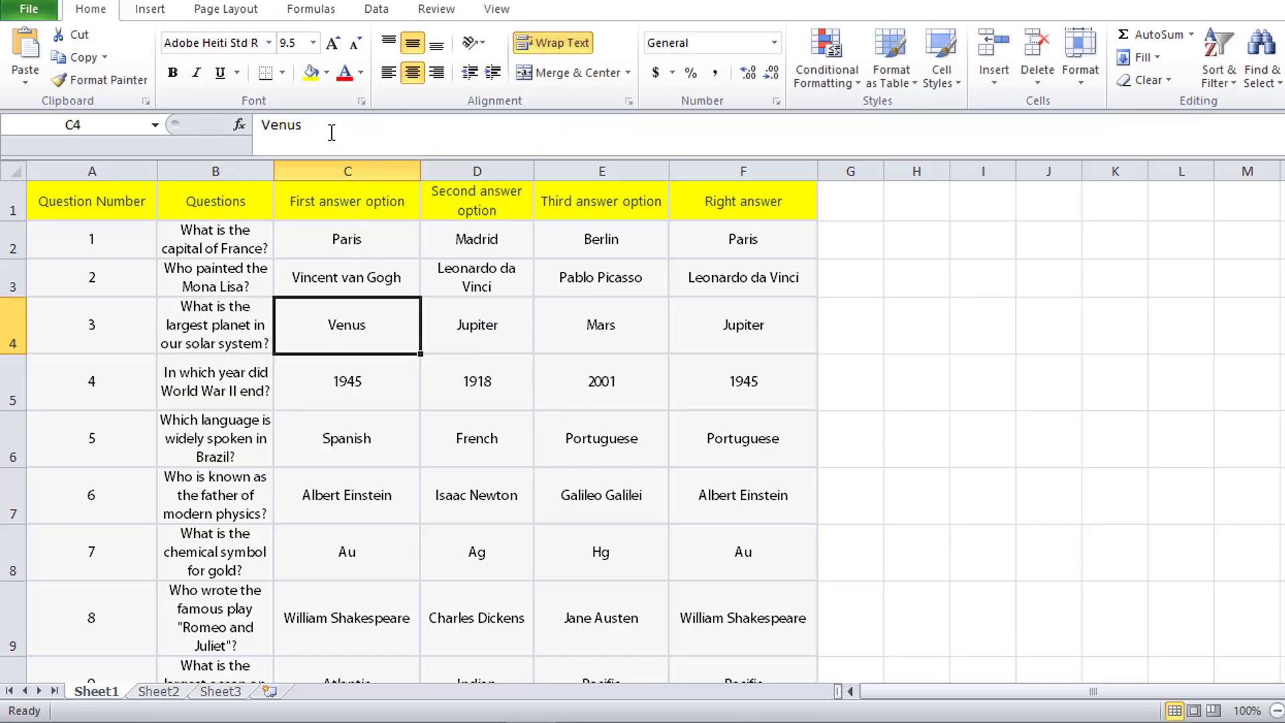
drag(331, 132, 290, 134)
click(257, 136)
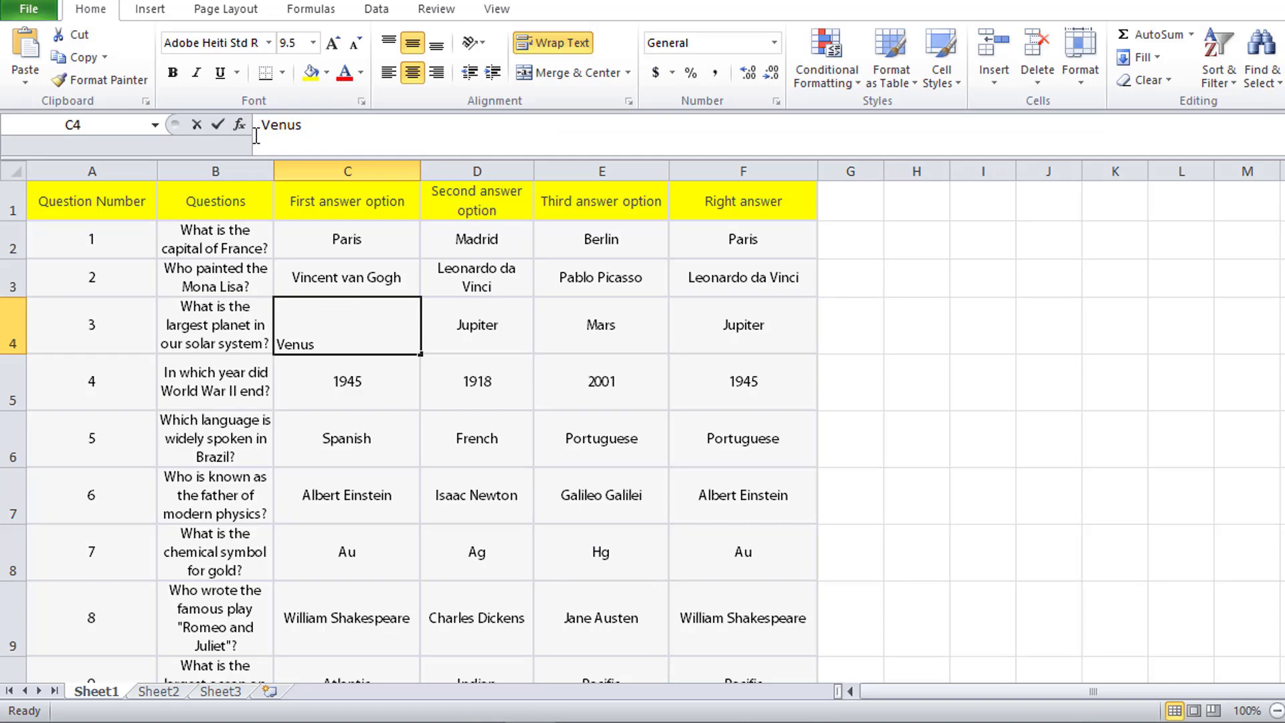
double_click(256, 136)
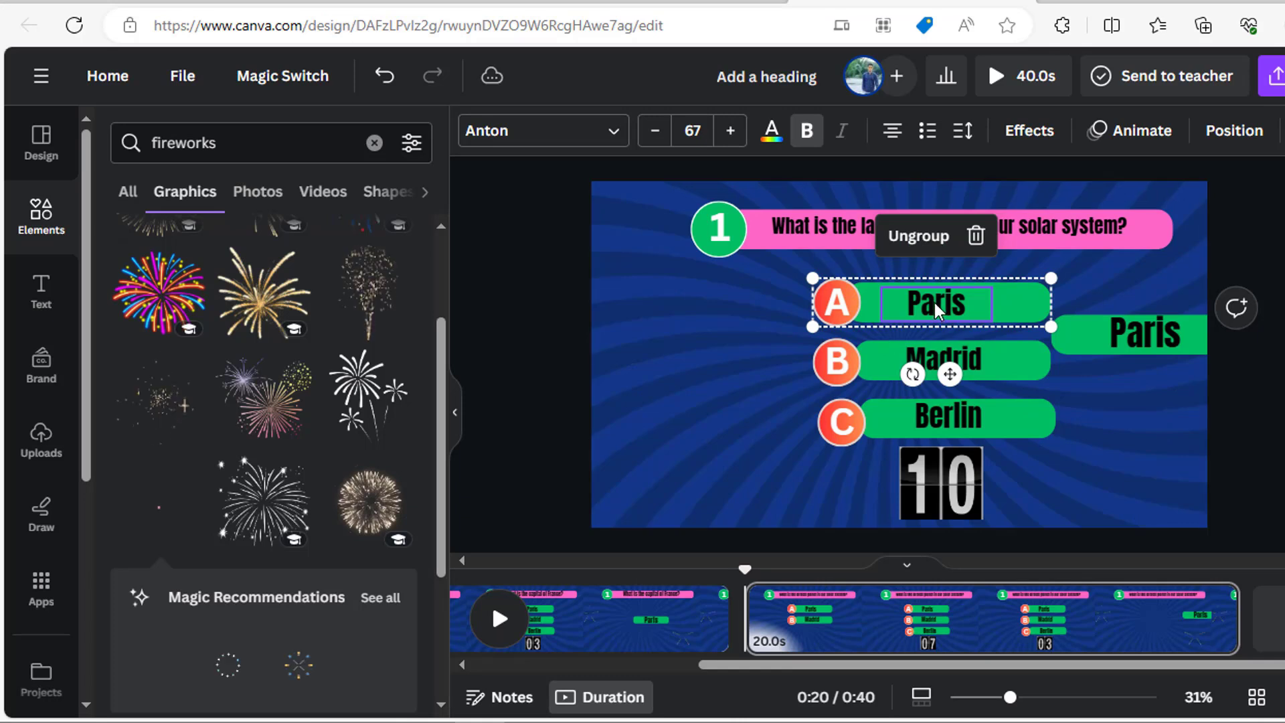
click(935, 305)
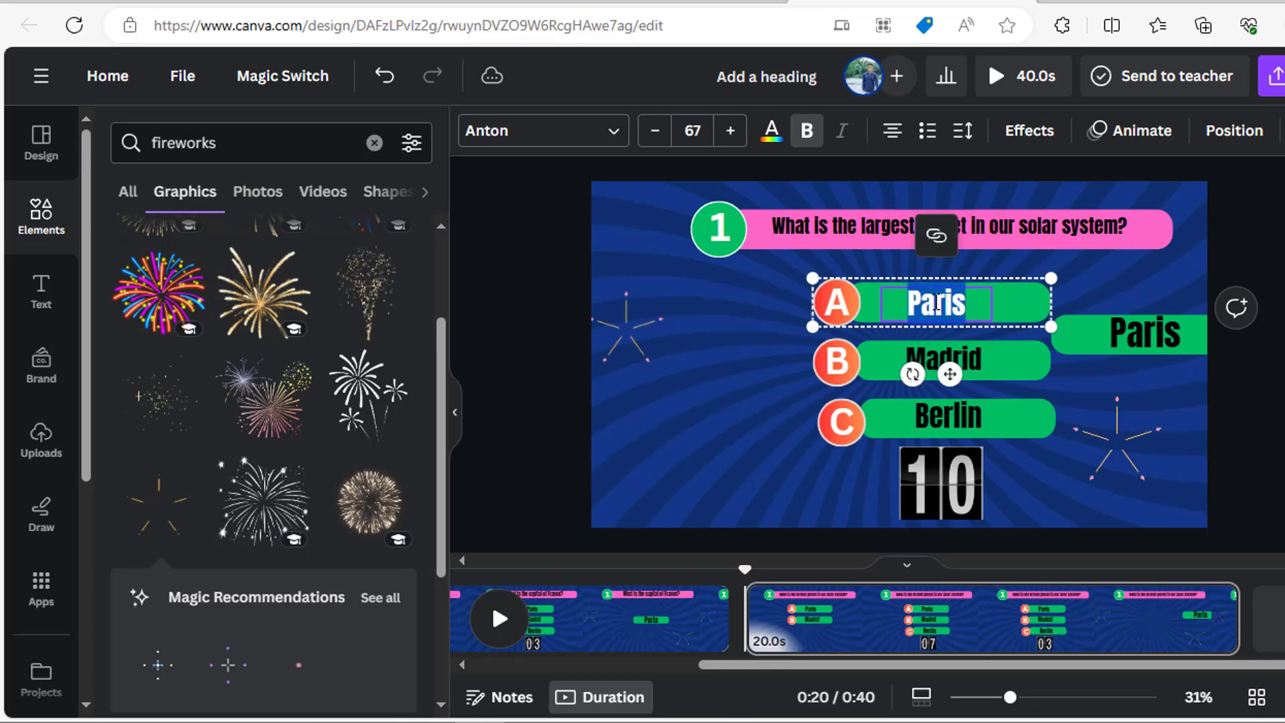
key(ctrl+v)
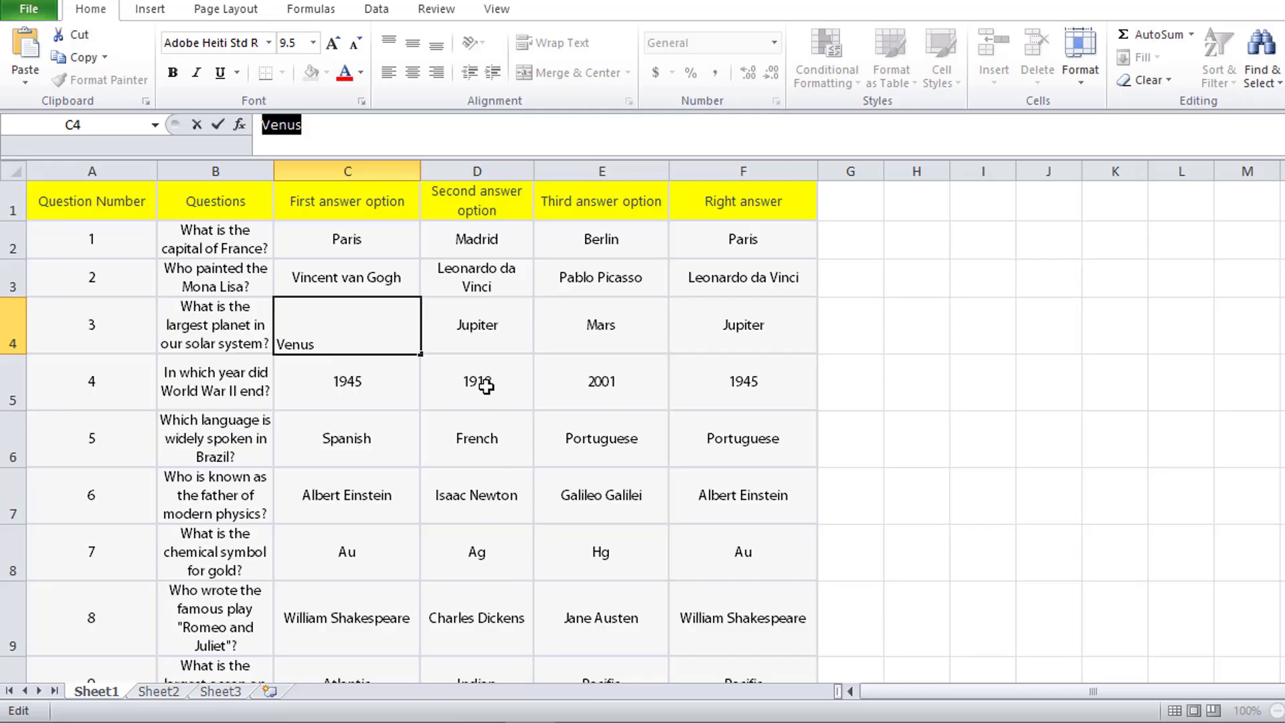
Step: Copy the second answer option "Jupiter" from the Excel sheet and replace option B's text in Canva with it
click(472, 330)
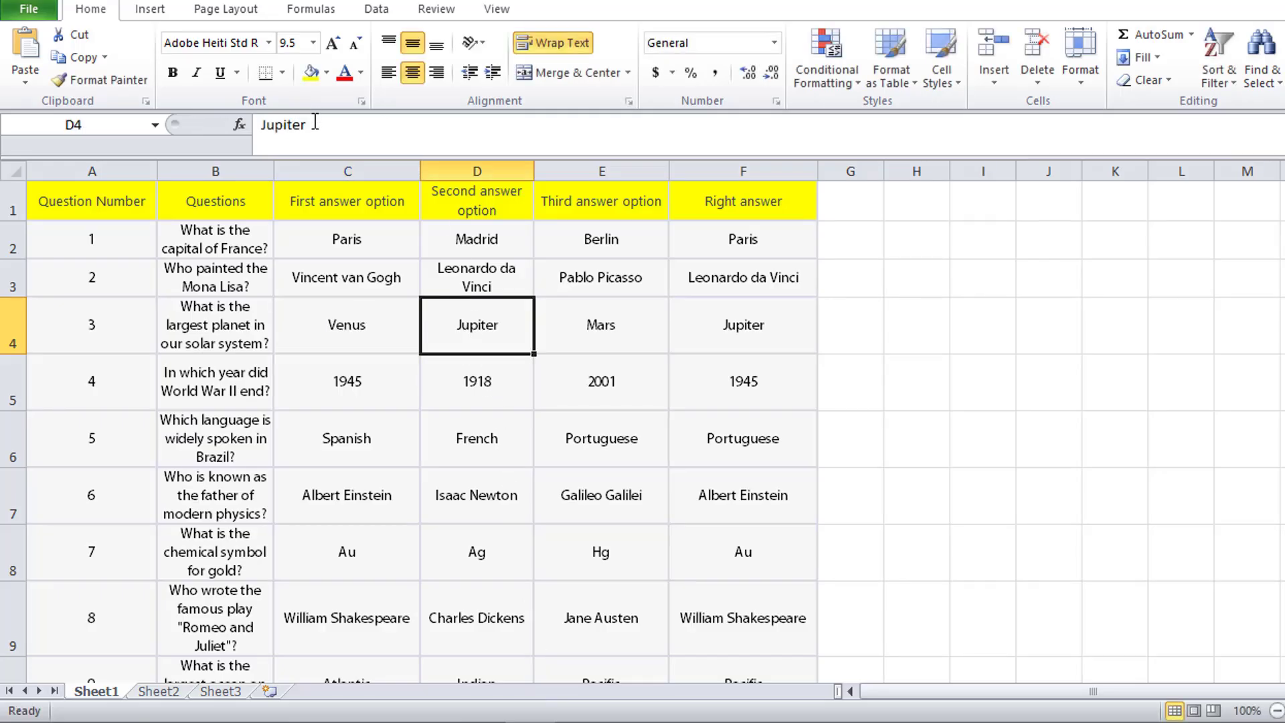
drag(314, 123, 265, 124)
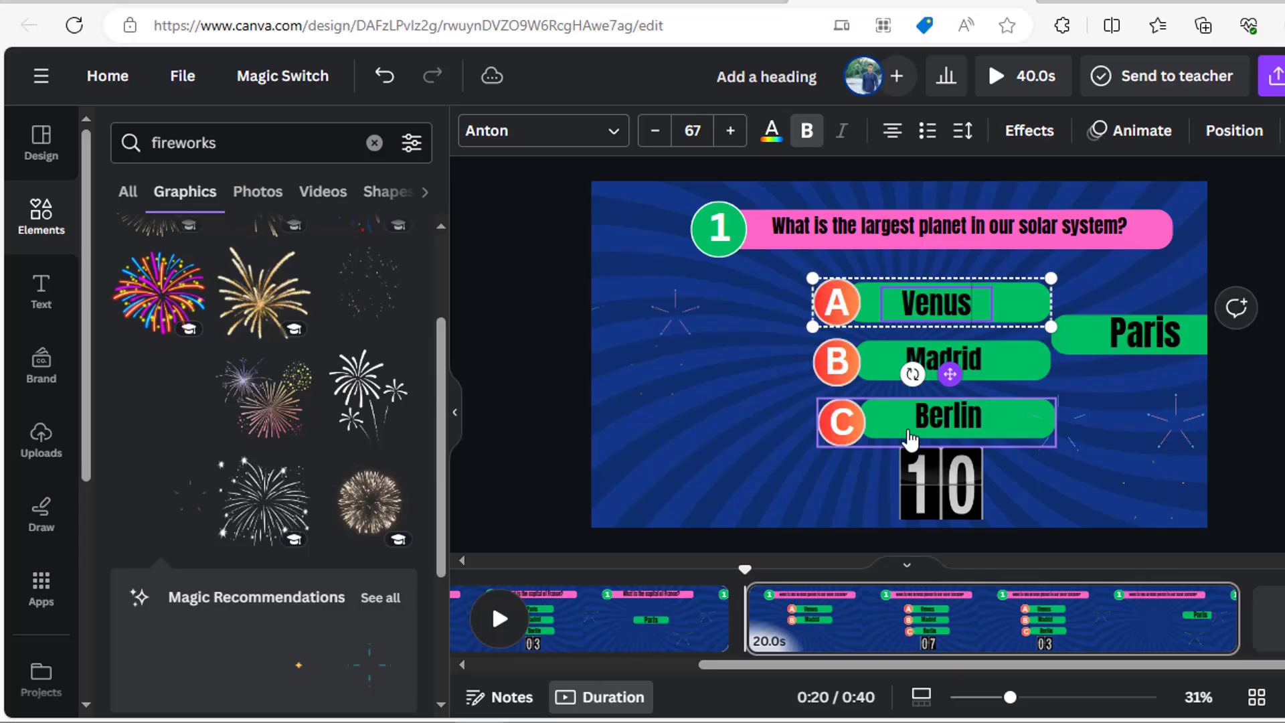
click(944, 361)
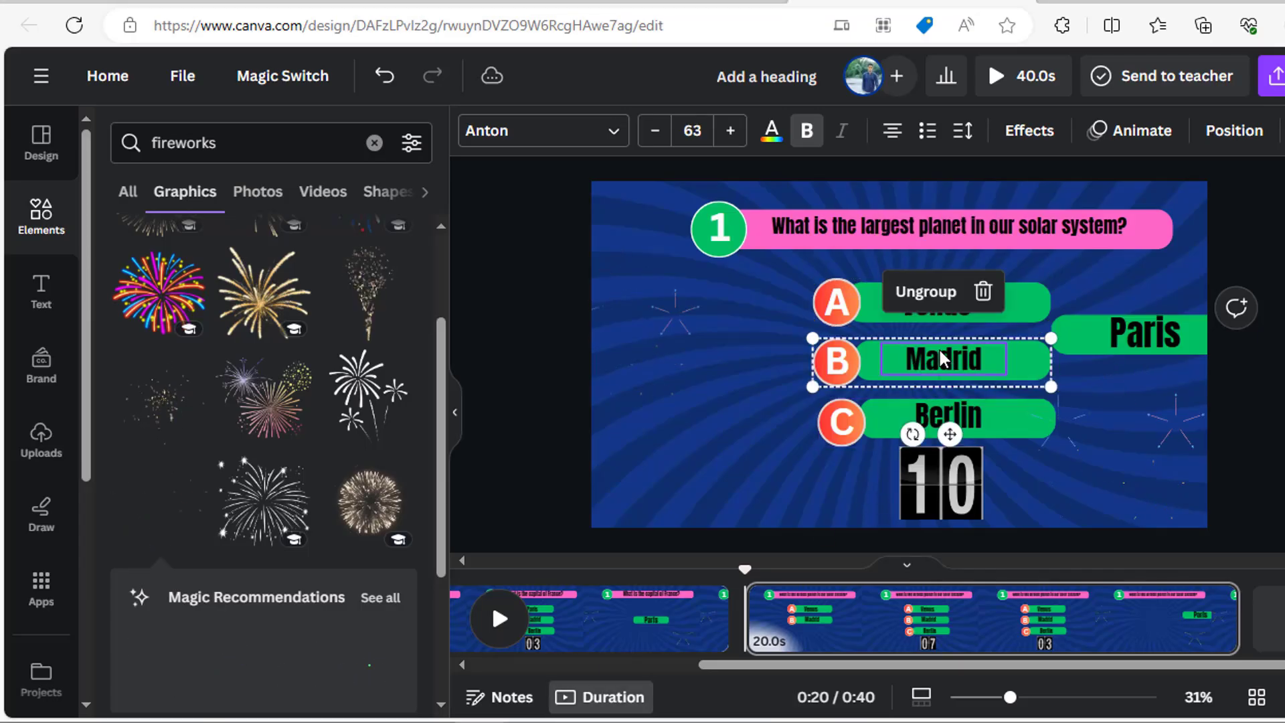
drag(982, 362, 875, 367)
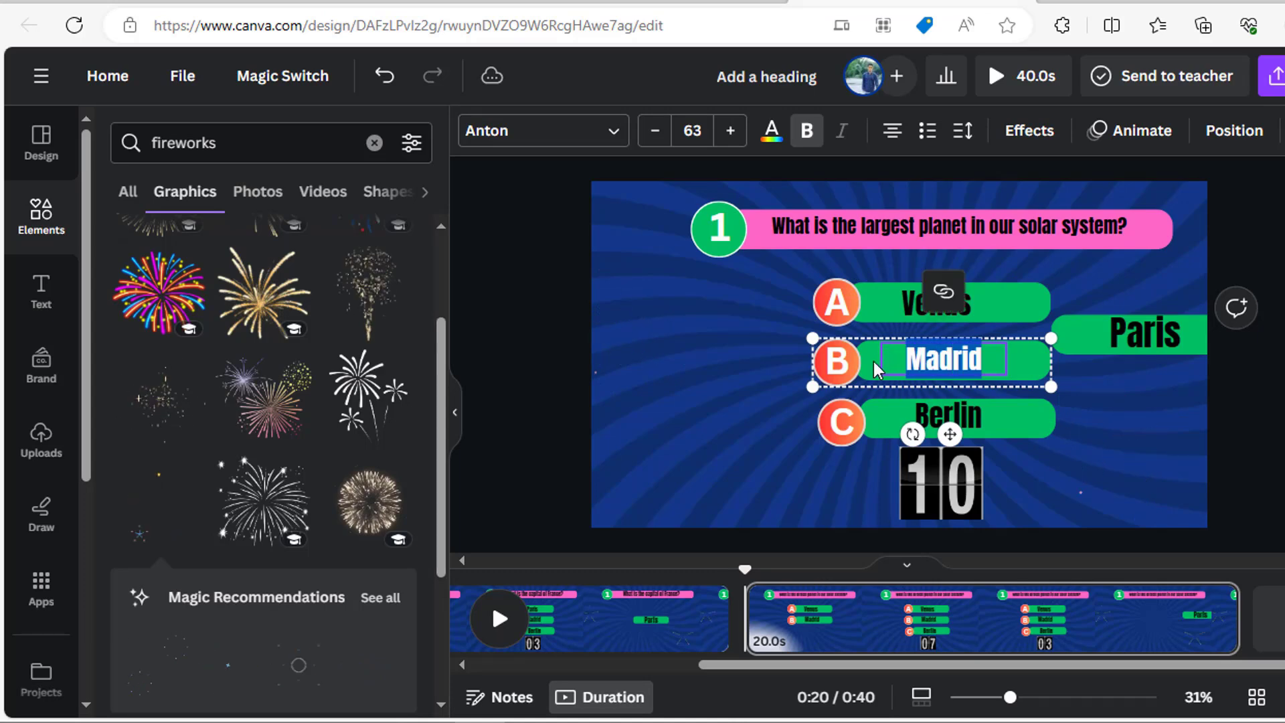
key(ctrl+v)
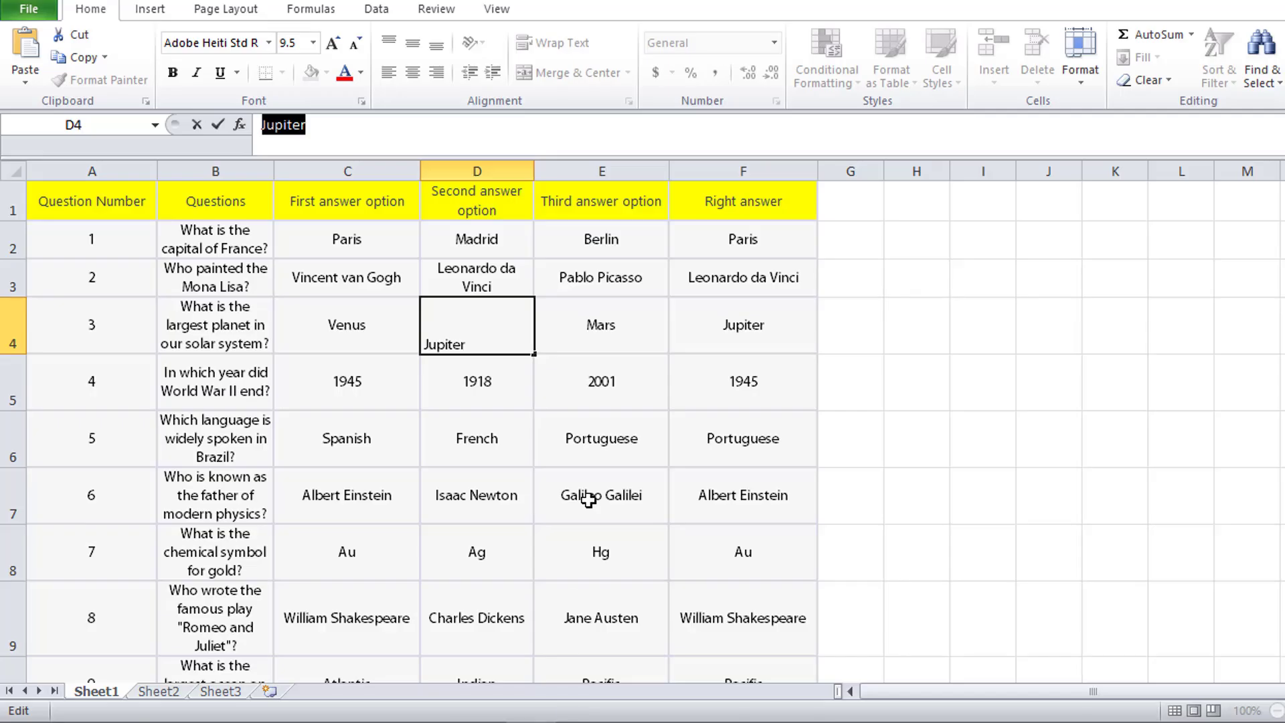
Step: Copy the third answer option "Mars" from the Excel sheet and replace option C's text in Canva with it
click(574, 338)
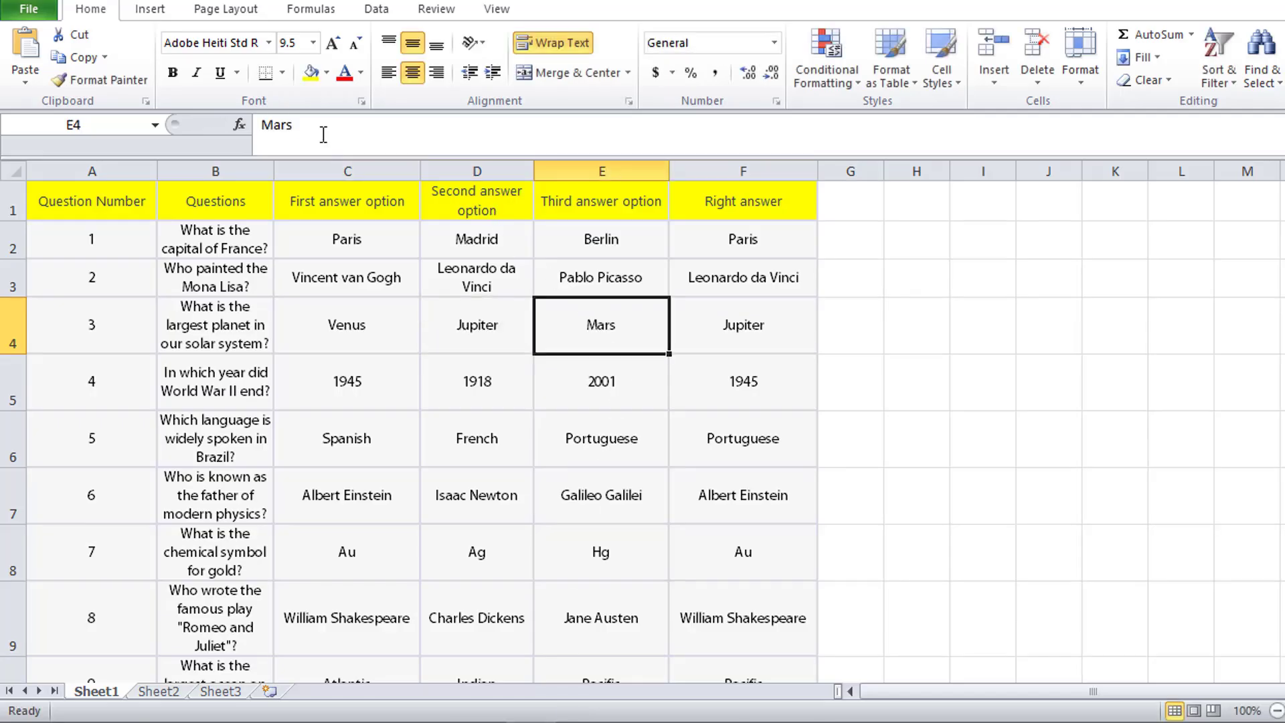
drag(293, 125, 276, 126)
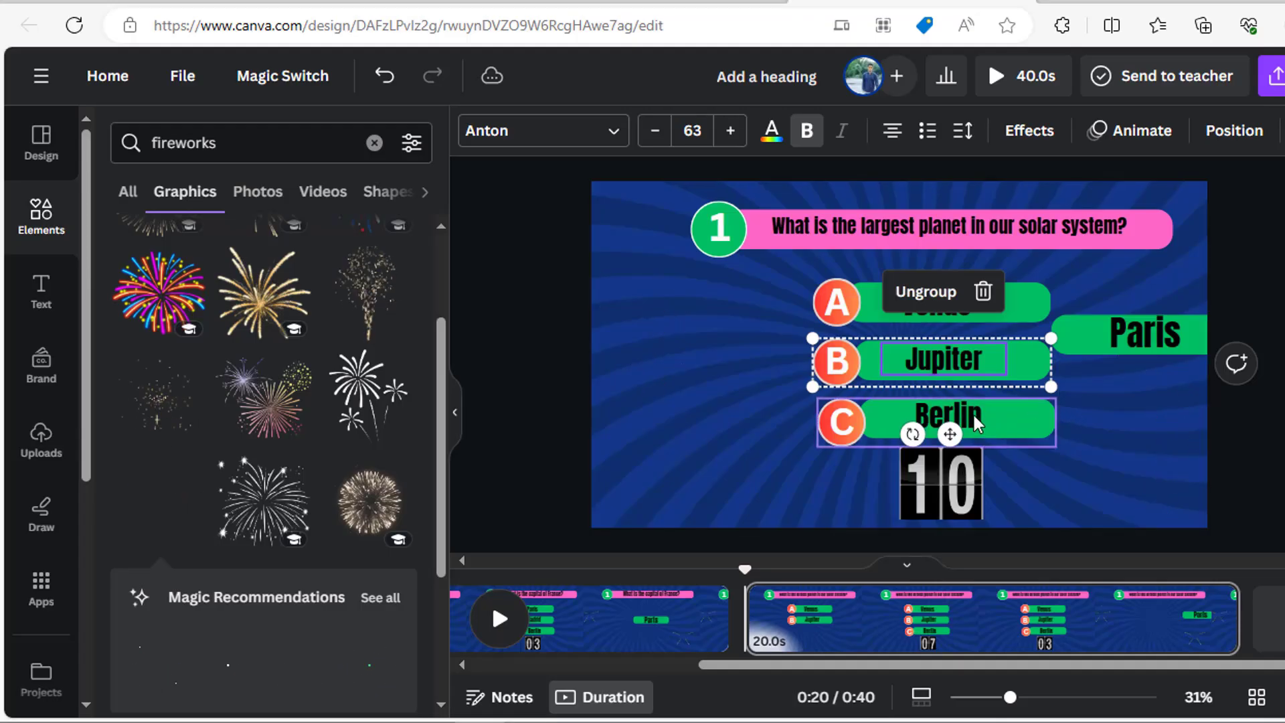
double_click(908, 417)
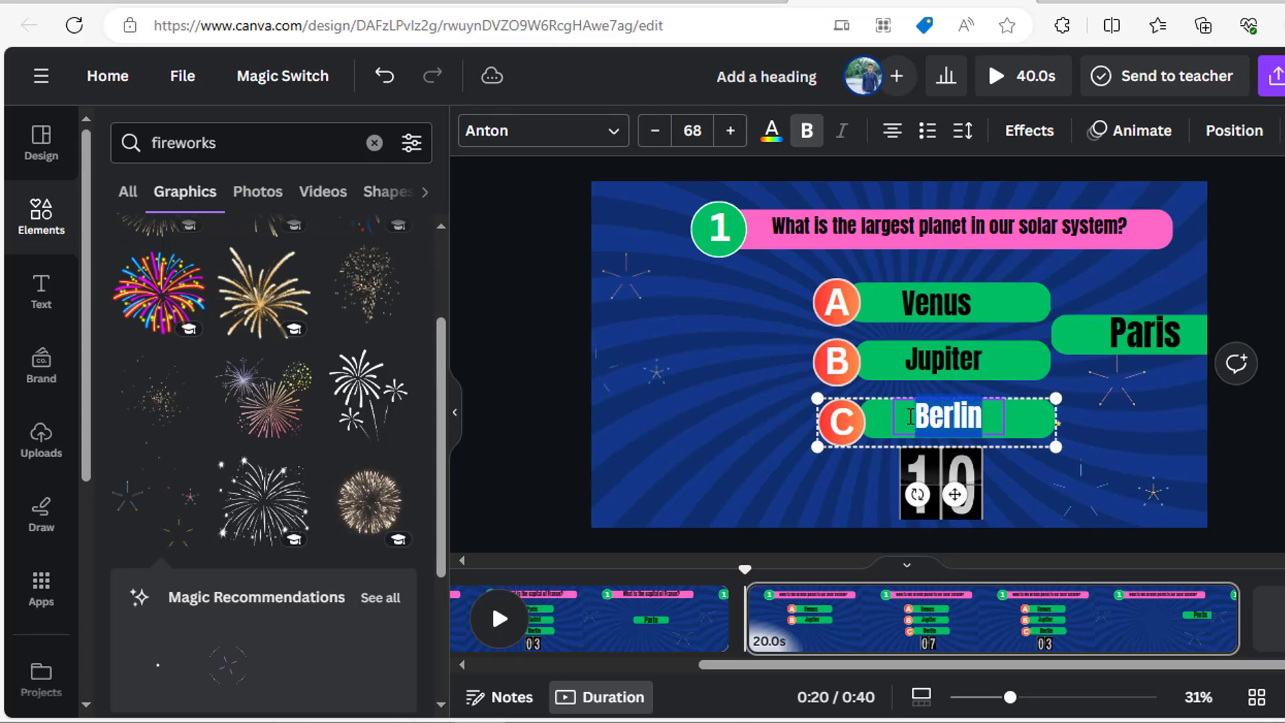
key(ctrl+v)
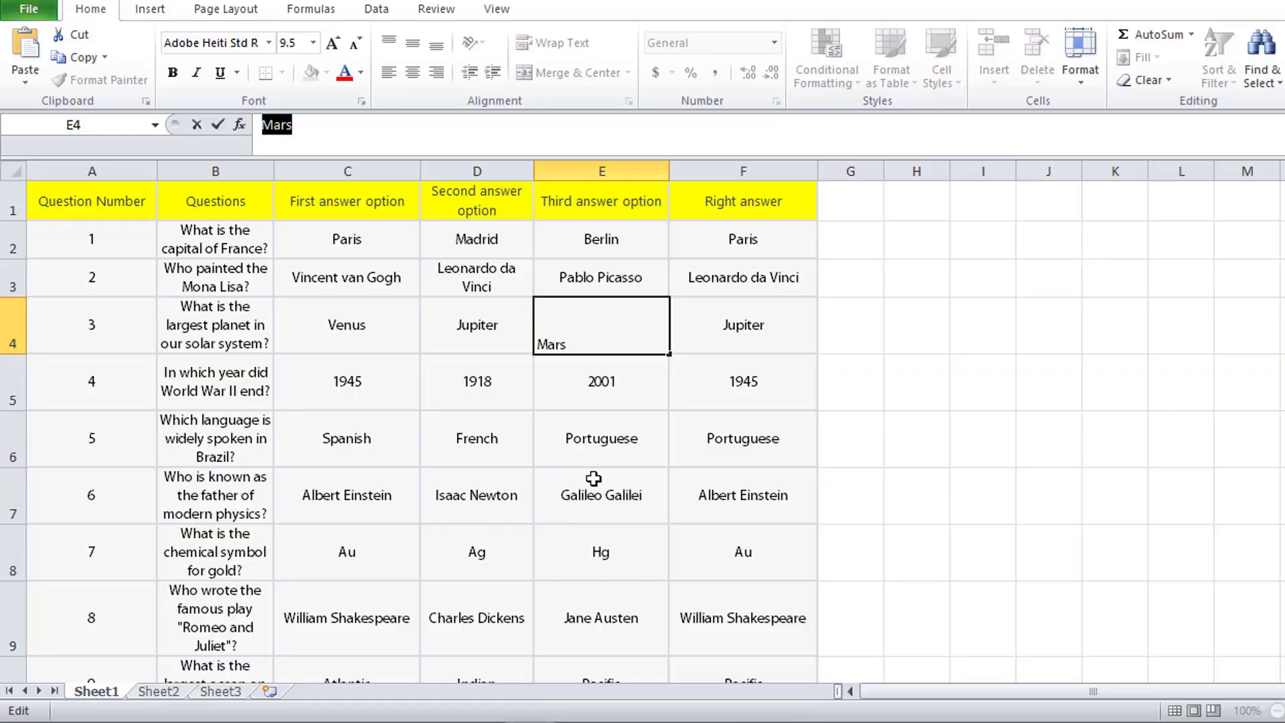
Step: Copy the right answer "Jupiter" from the Excel sheet and replace the Paris text in Canva's separate answer group
click(744, 321)
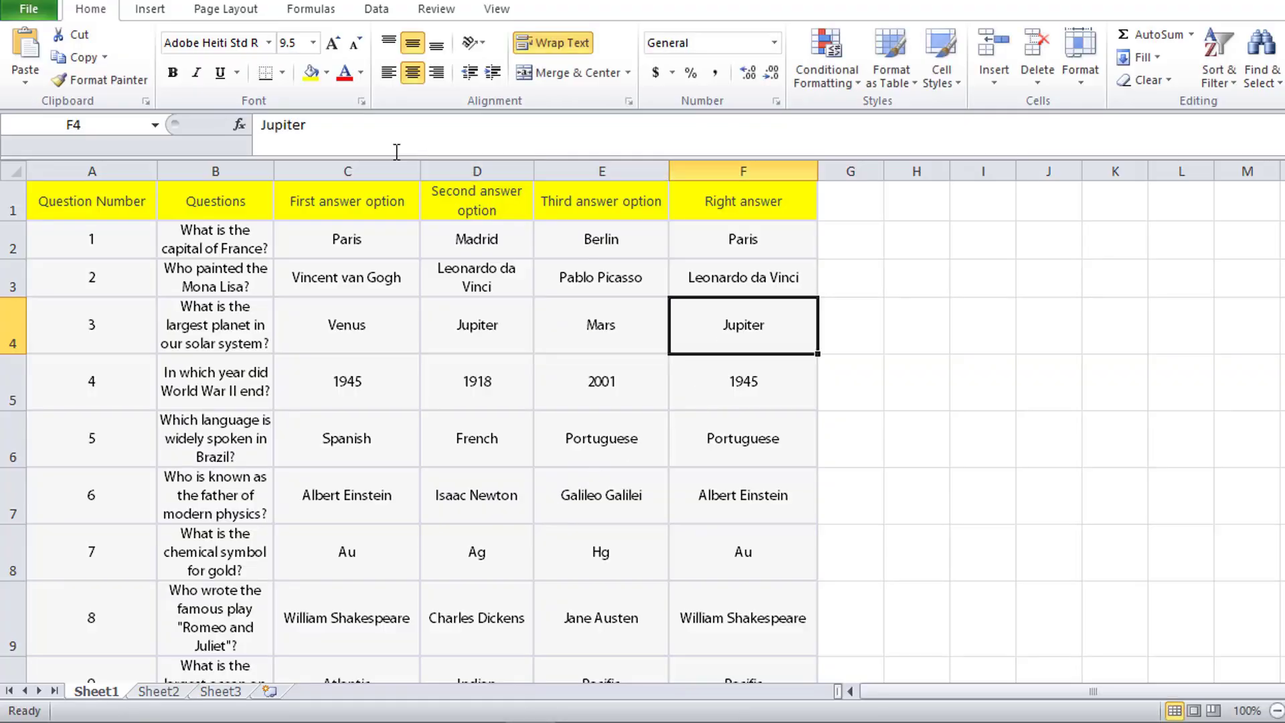
drag(344, 132, 279, 132)
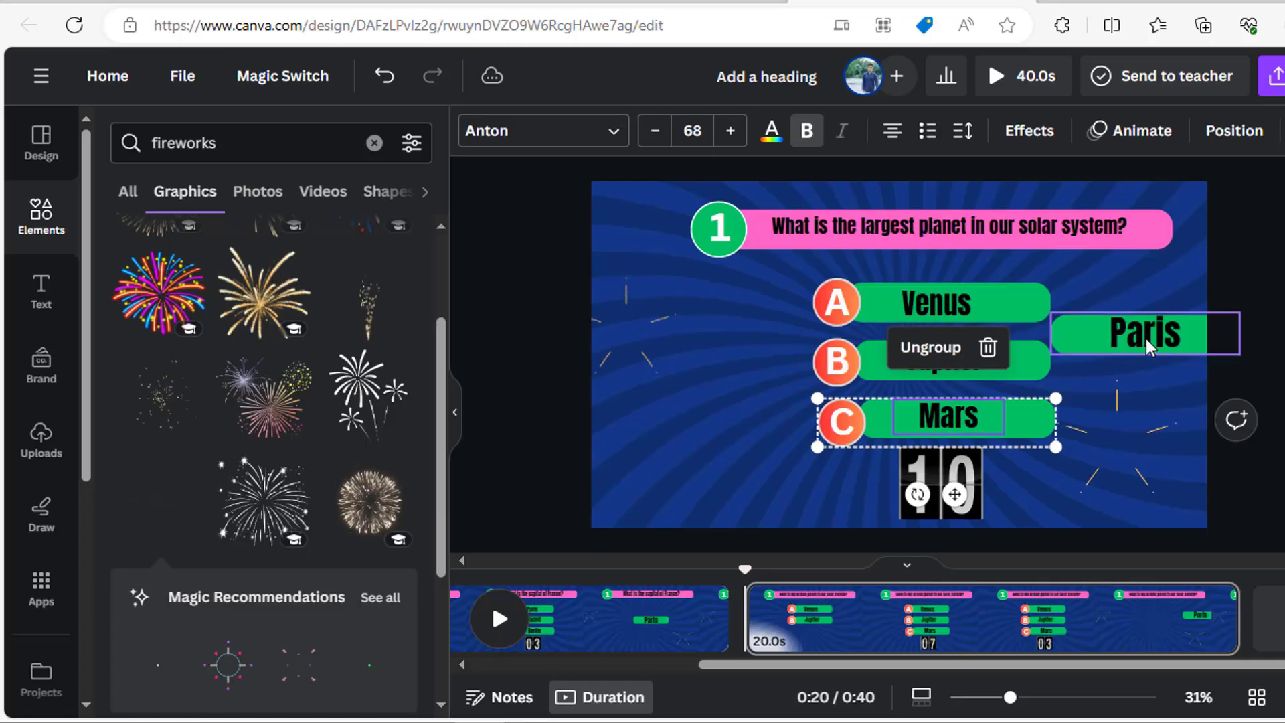
double_click(1168, 337)
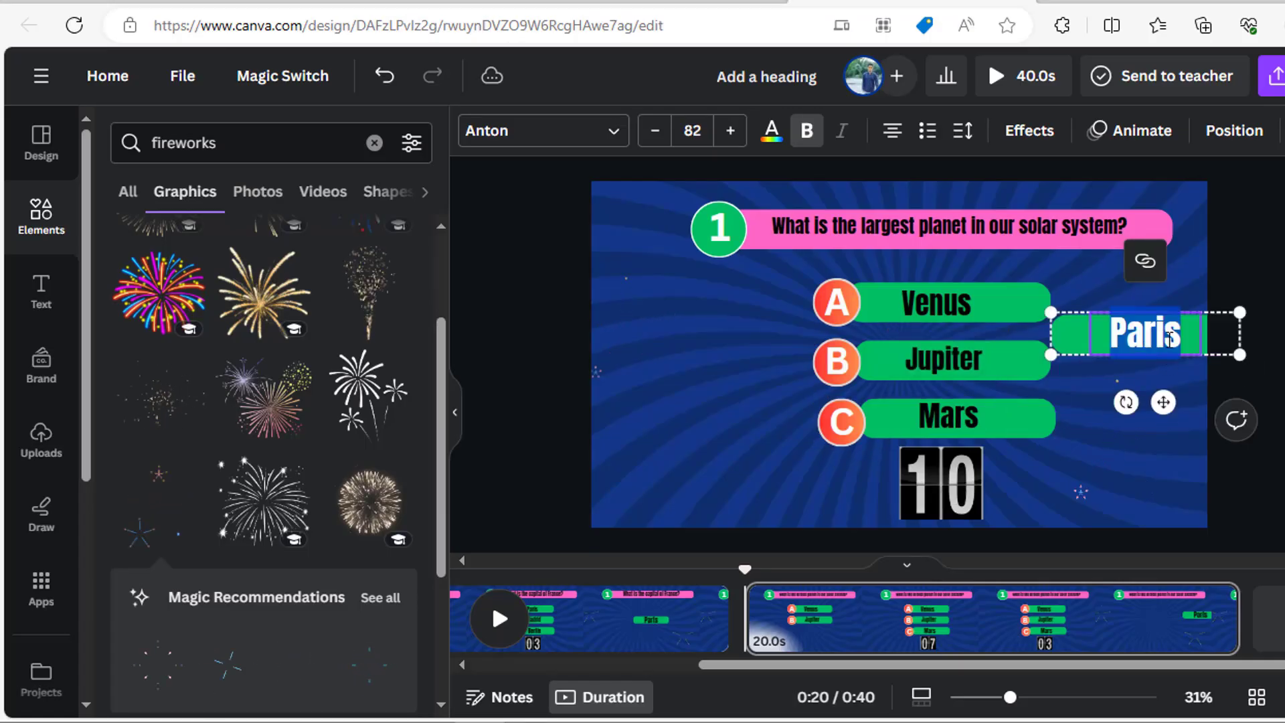
key(ctrl+v)
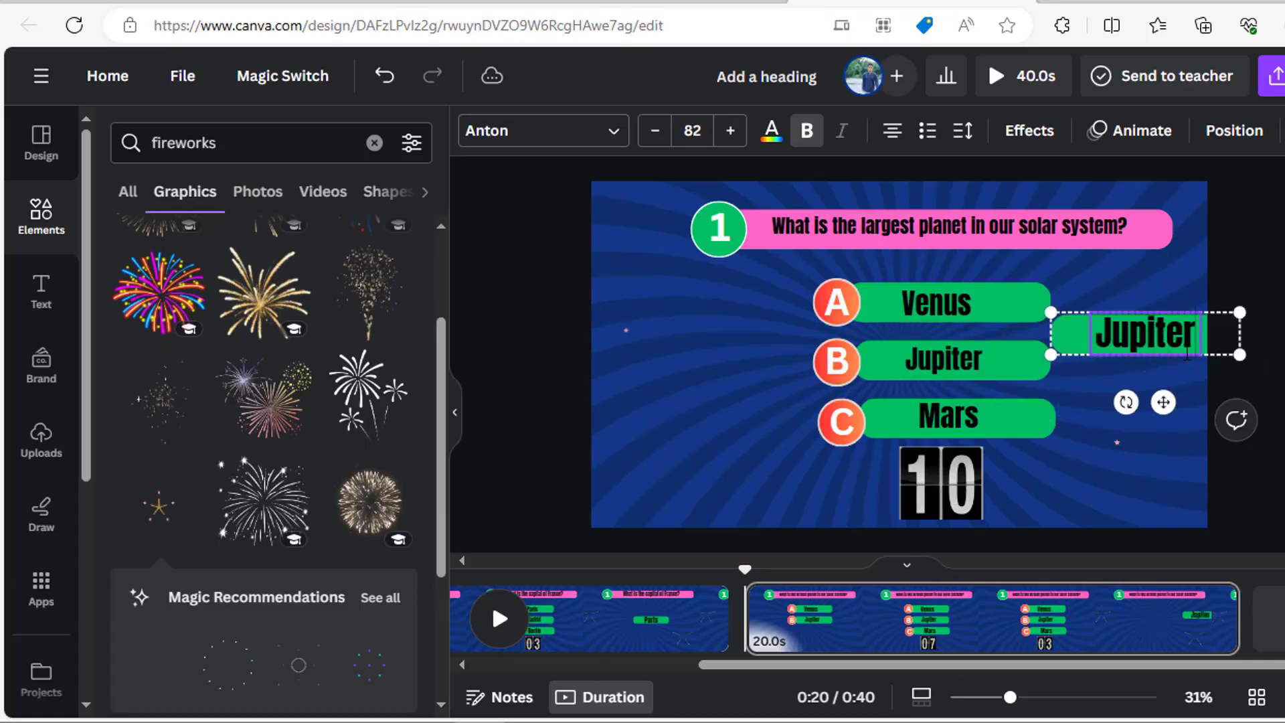
Step: Lay the separate Jupiter answer group over option B's green bar and play the second page back
click(1061, 335)
drag(1022, 347, 915, 364)
key(space)
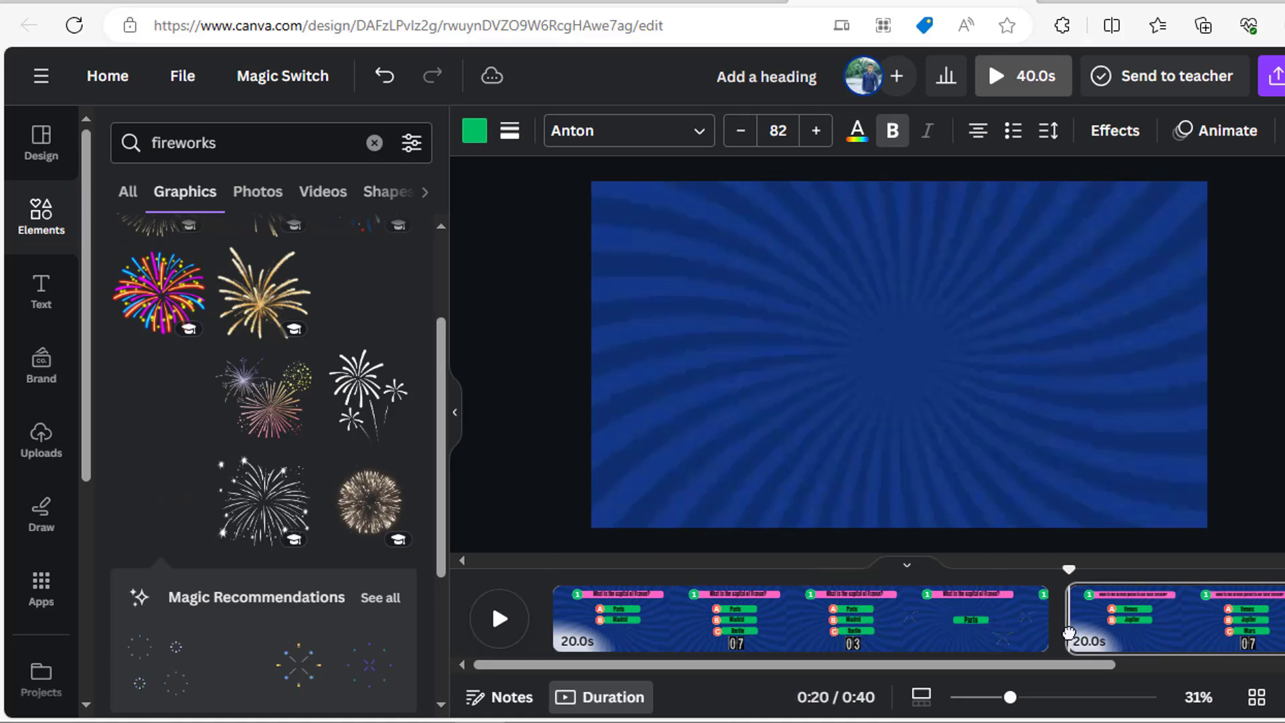
Step: Duplicate the planet question page to make a third quiz page
drag(1100, 644, 1134, 636)
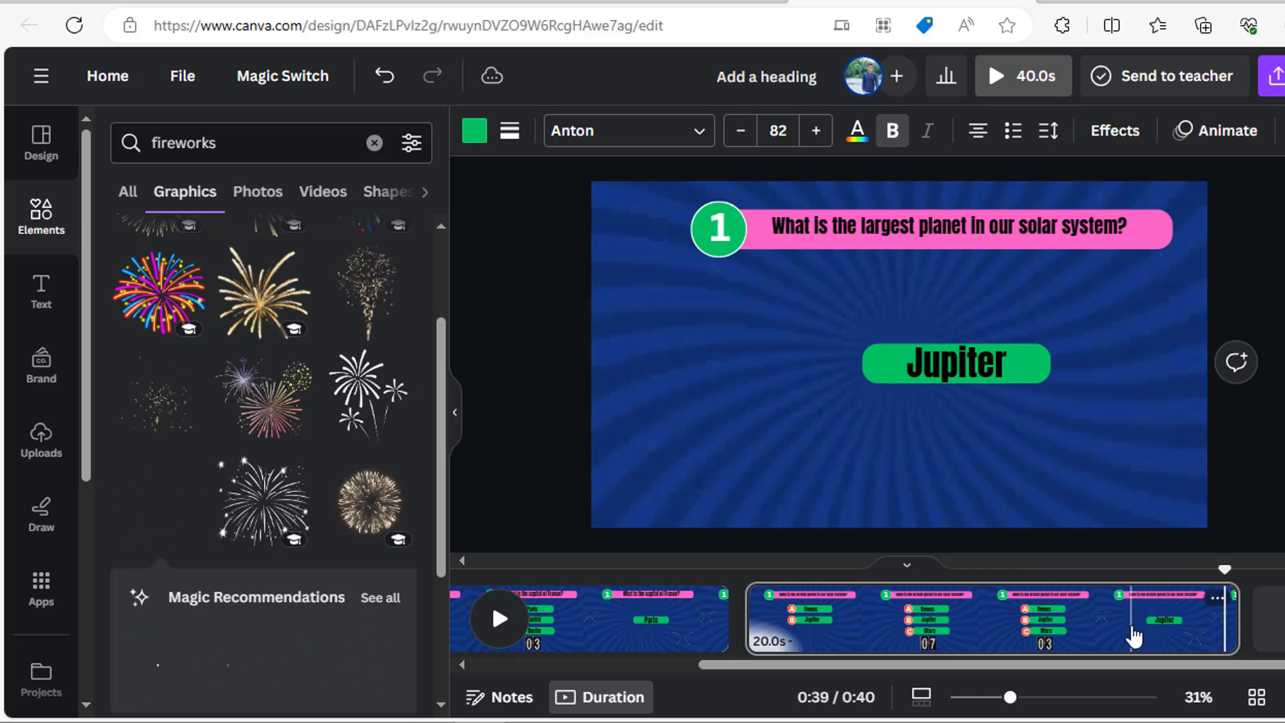
right_click(1134, 635)
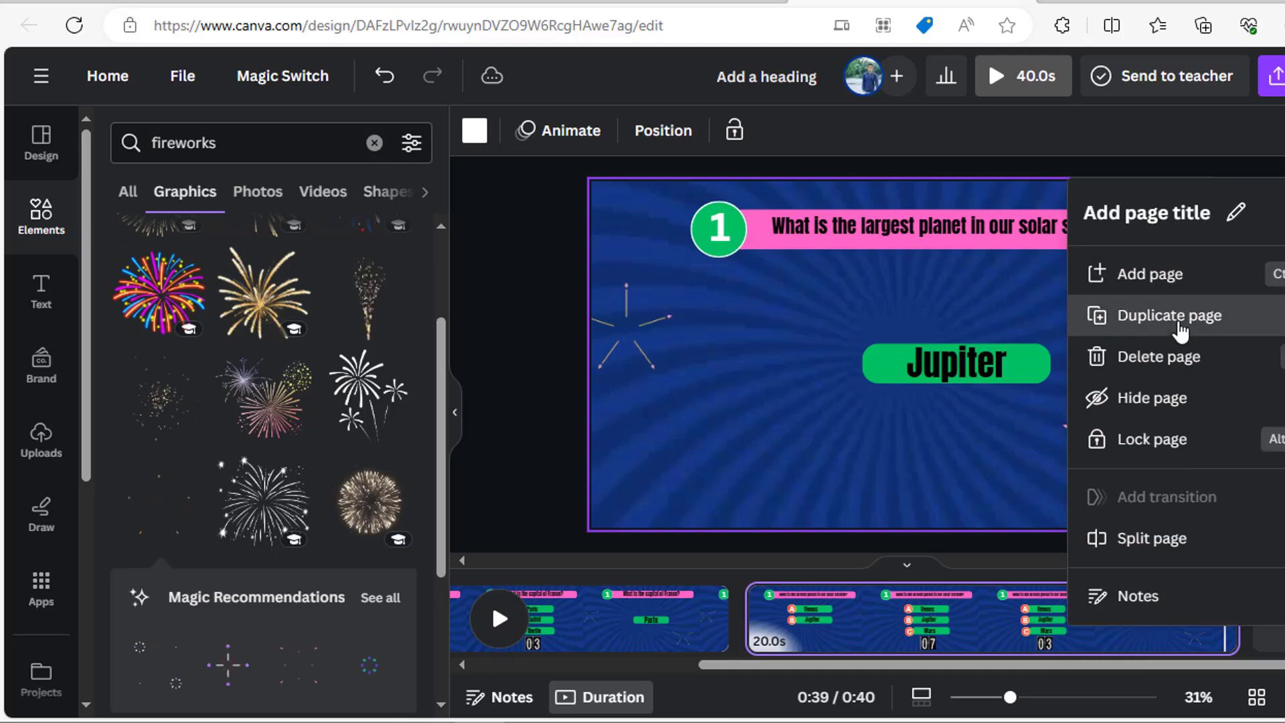
click(1179, 330)
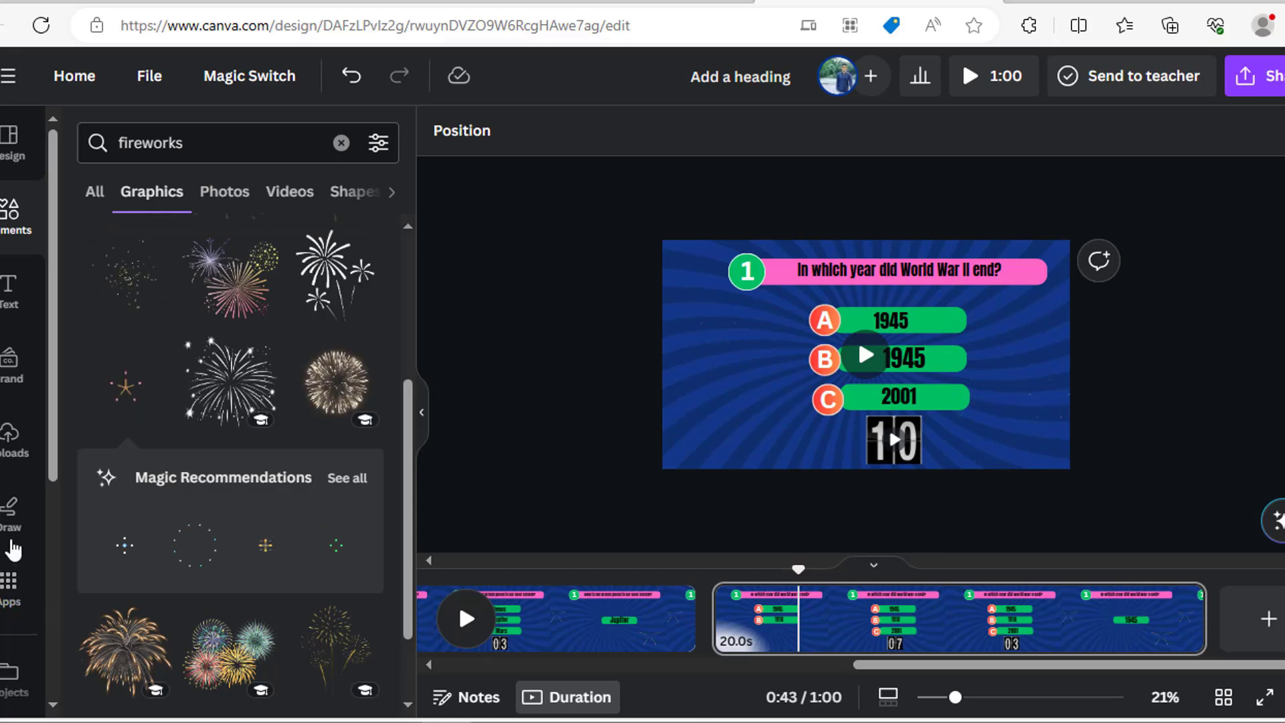
Step: Open the Bulk Create app, start entering data manually and clear the sample data from the table
click(8, 582)
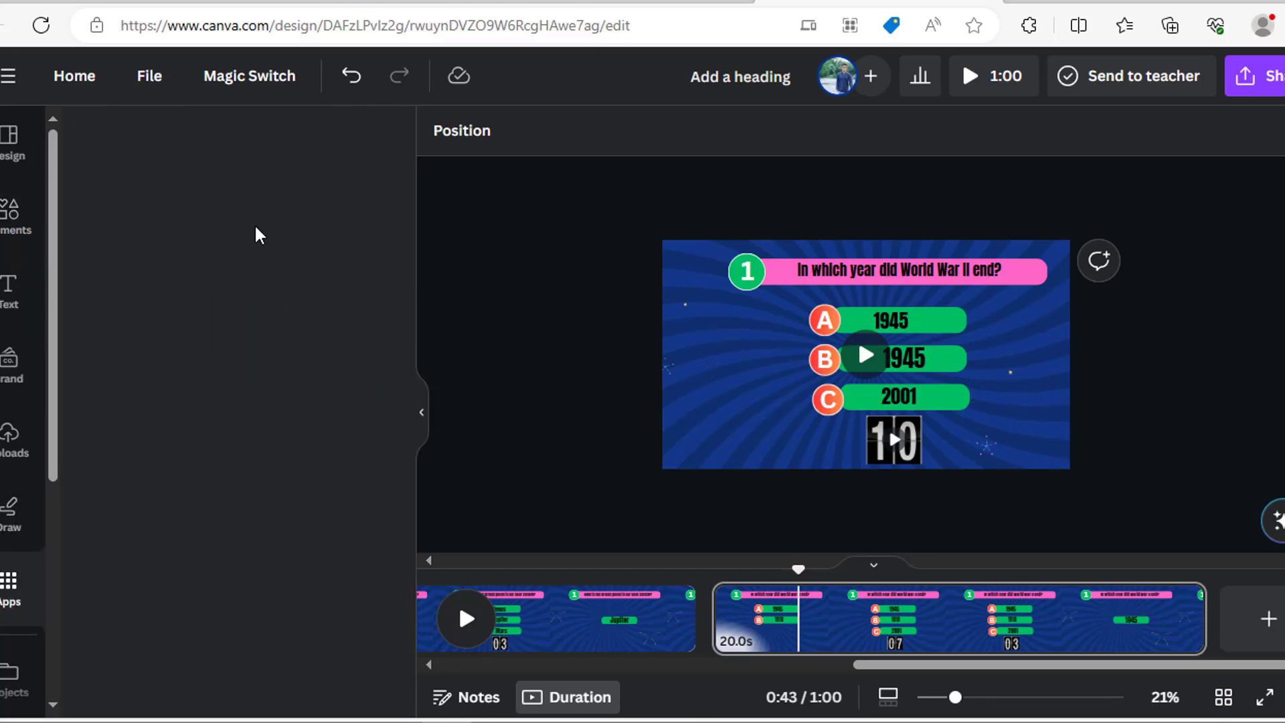
text(bulk)
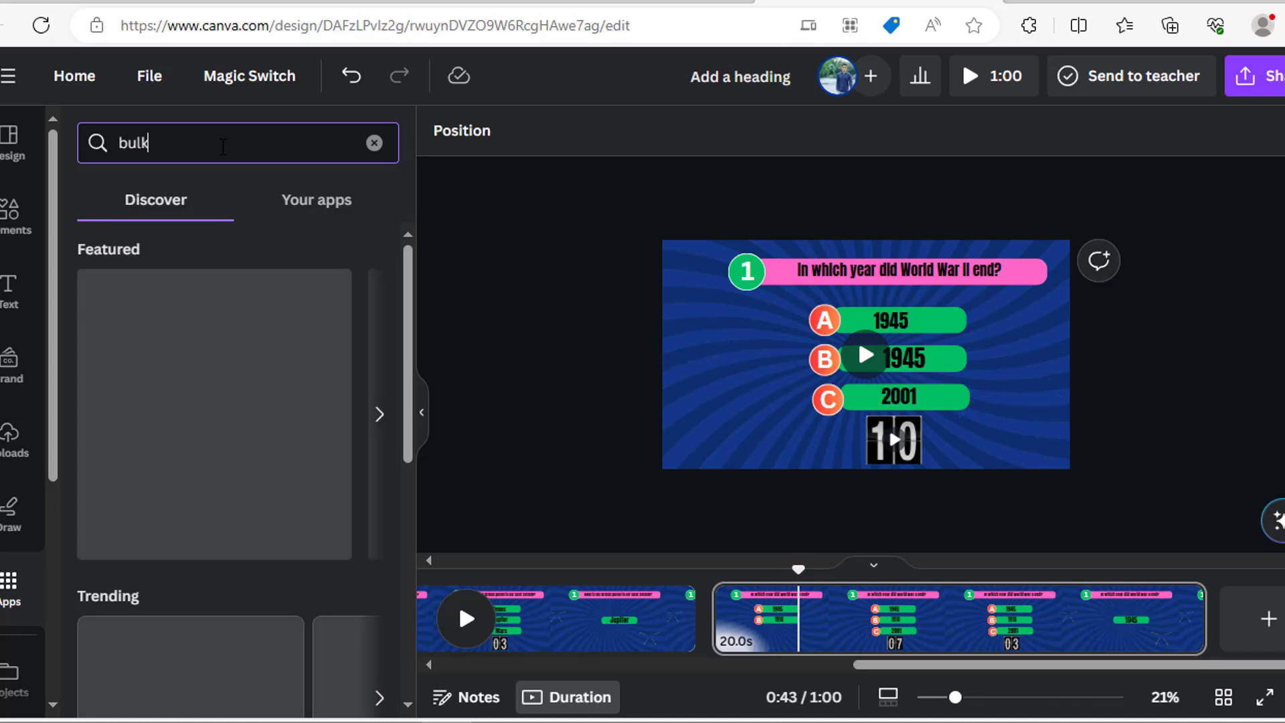
click(106, 213)
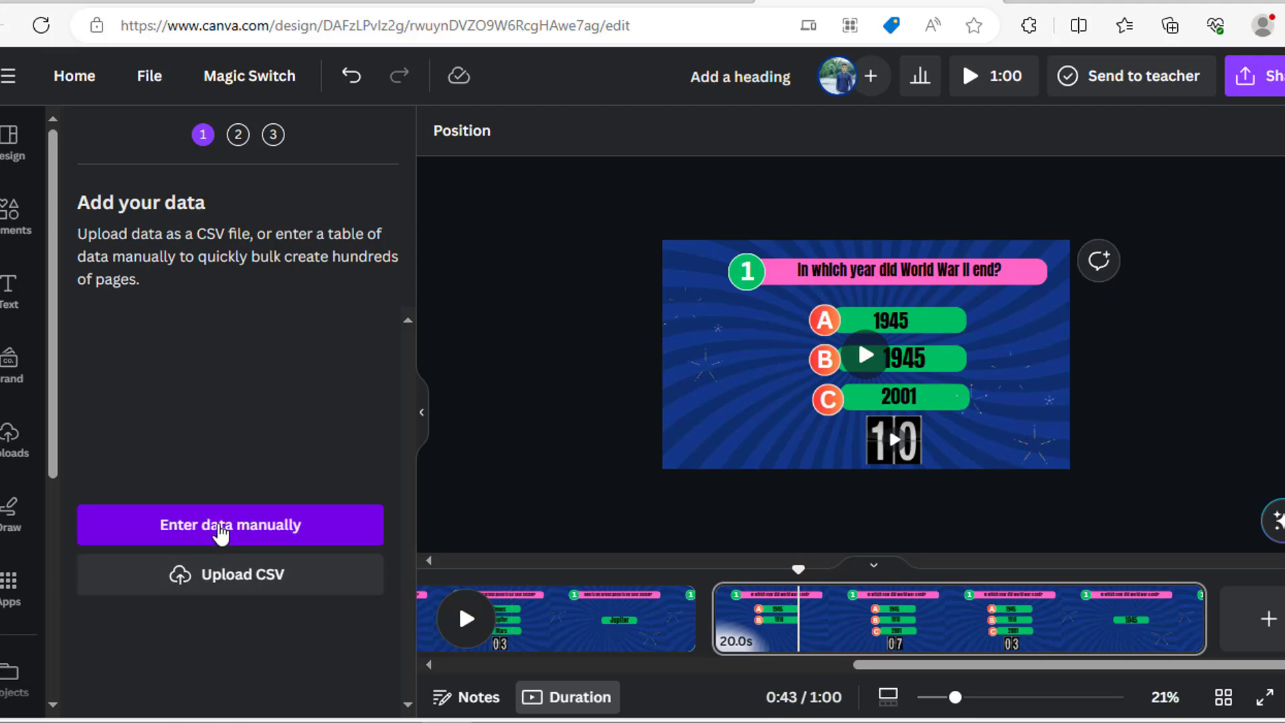
click(221, 525)
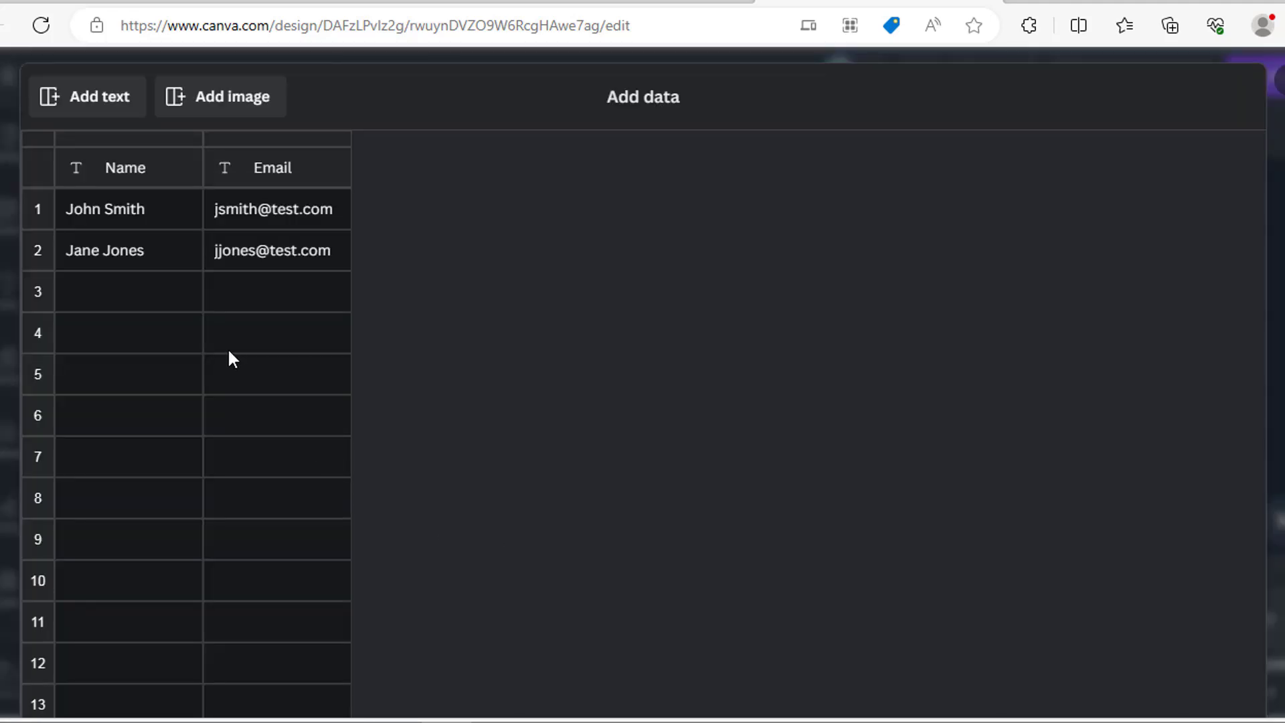
scroll(642, 381, down, 2)
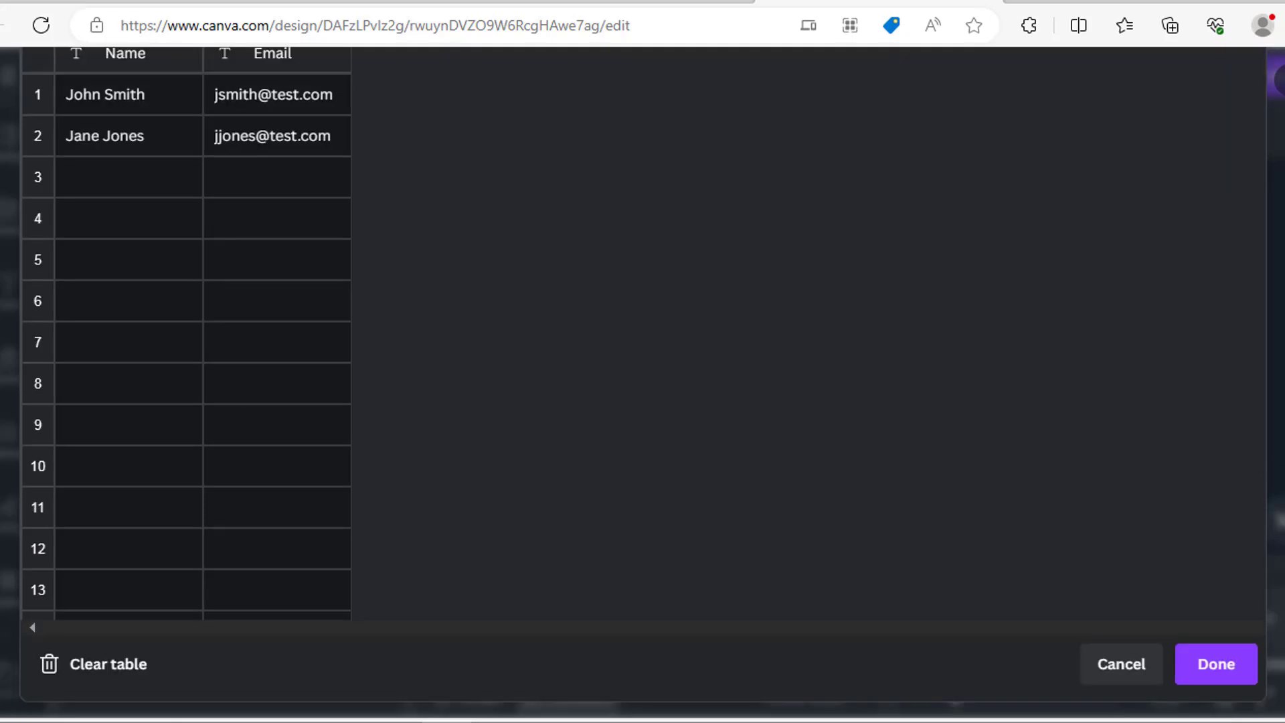
click(118, 673)
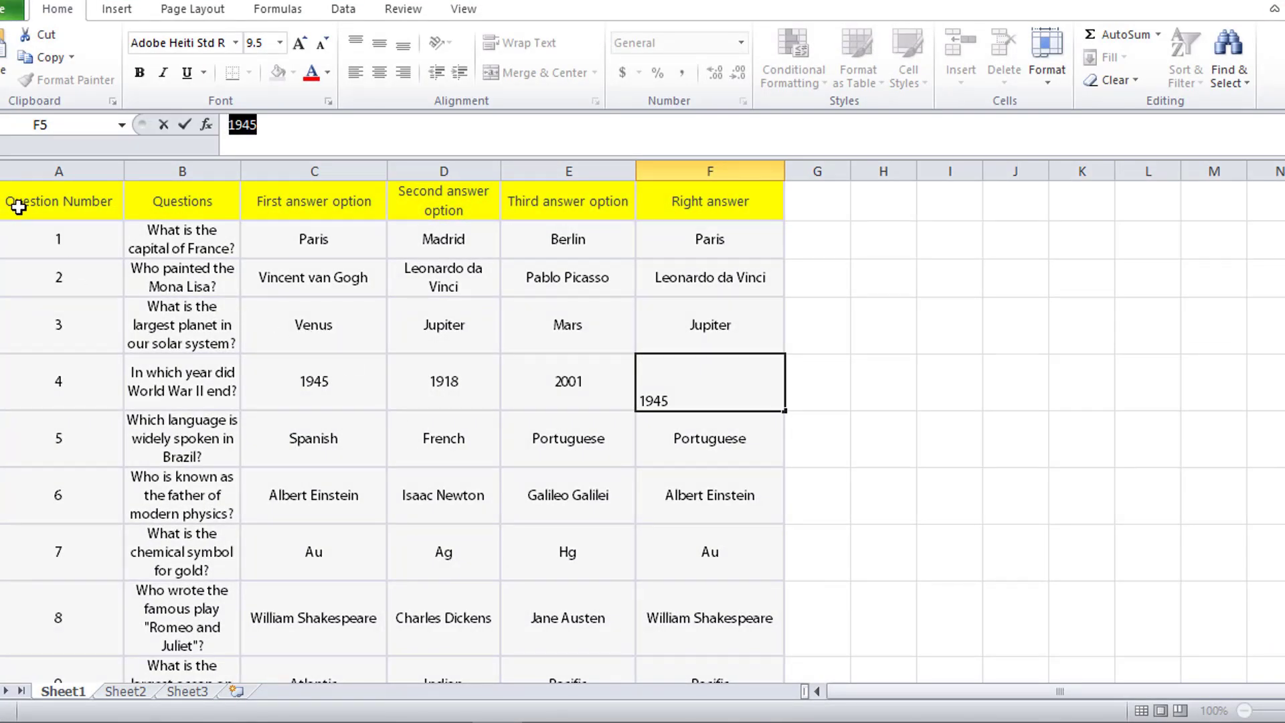
Step: Copy the header row and questions 1 to 15 from the Excel sheet into Canva's bulk data table and accept it
drag(19, 202, 696, 589)
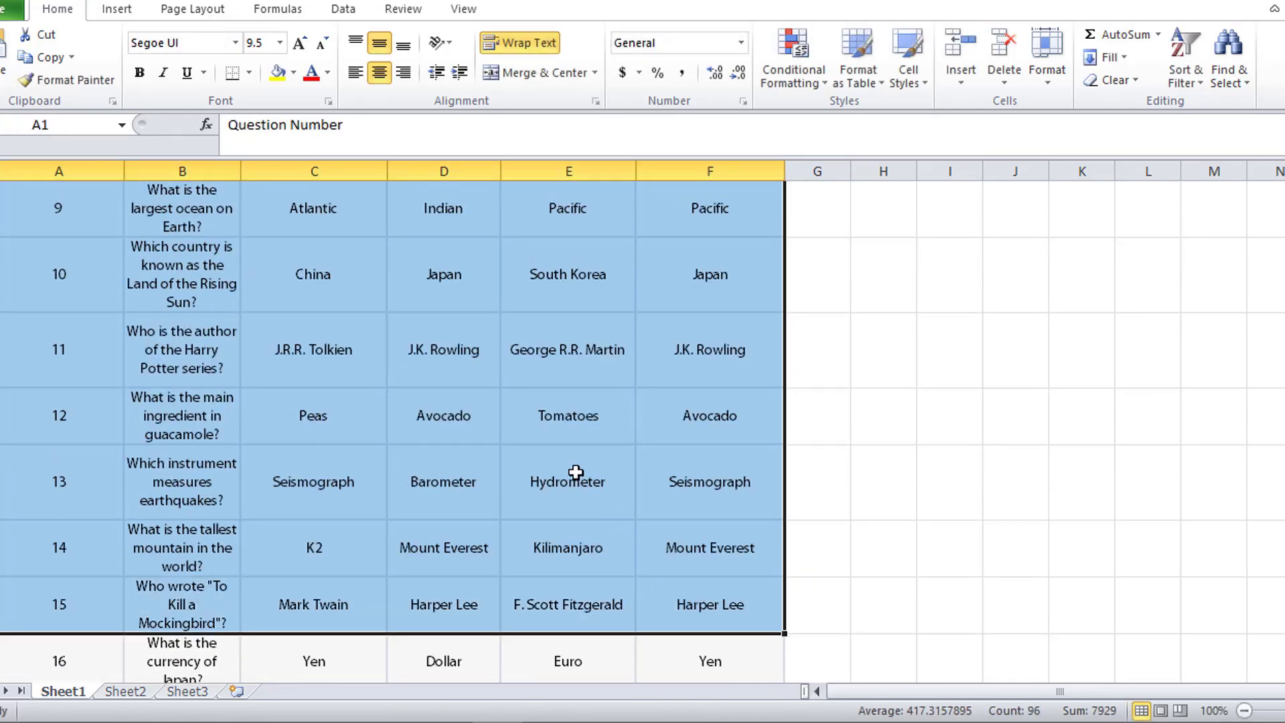
key(ctrl+c)
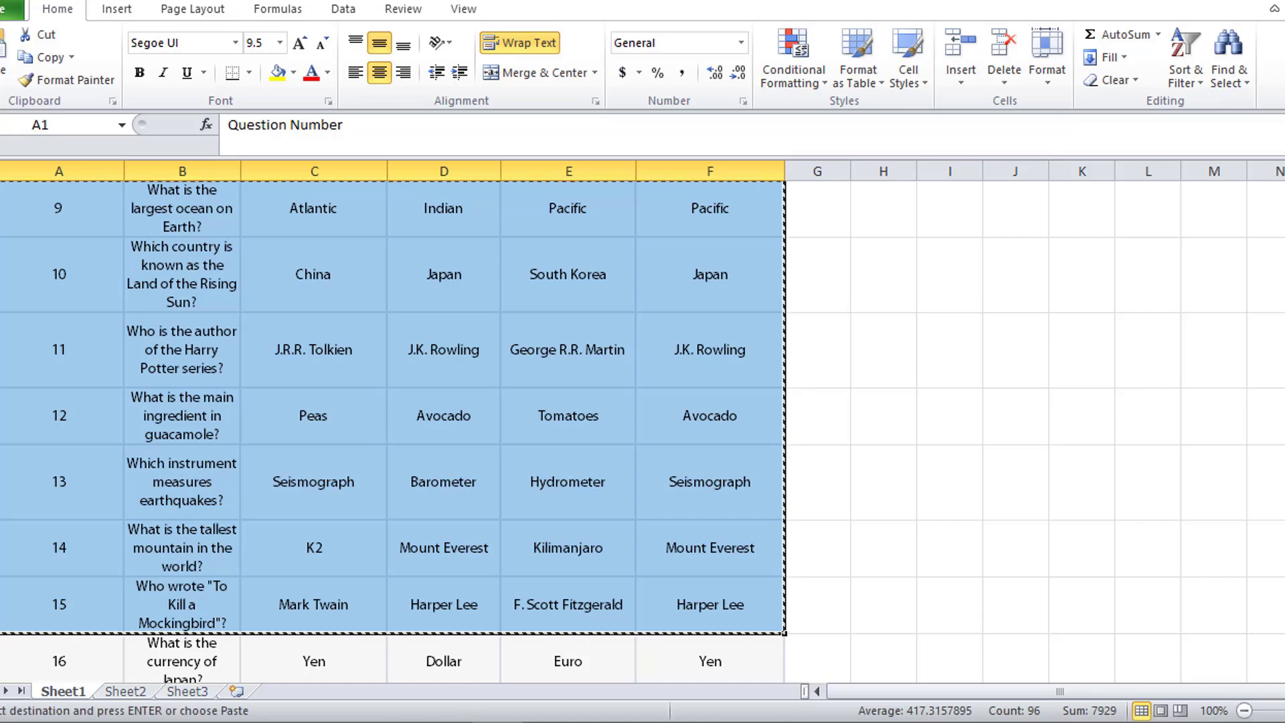
click(451, 722)
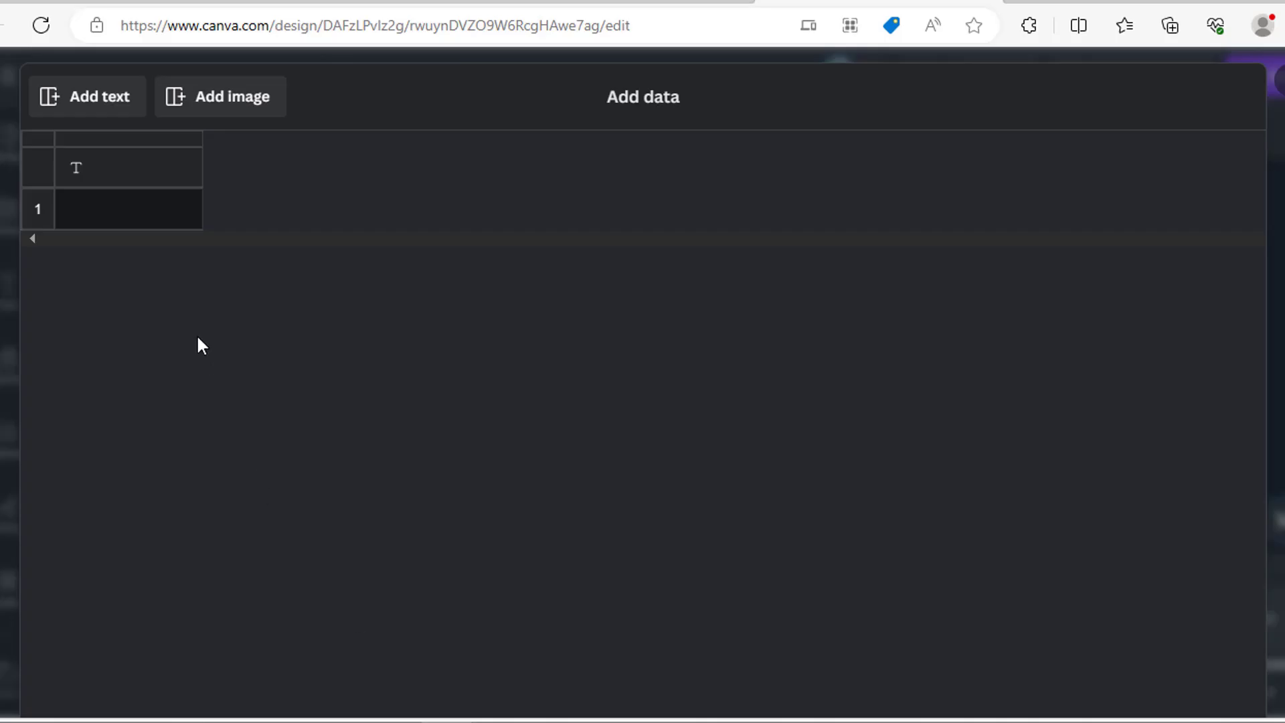
click(77, 174)
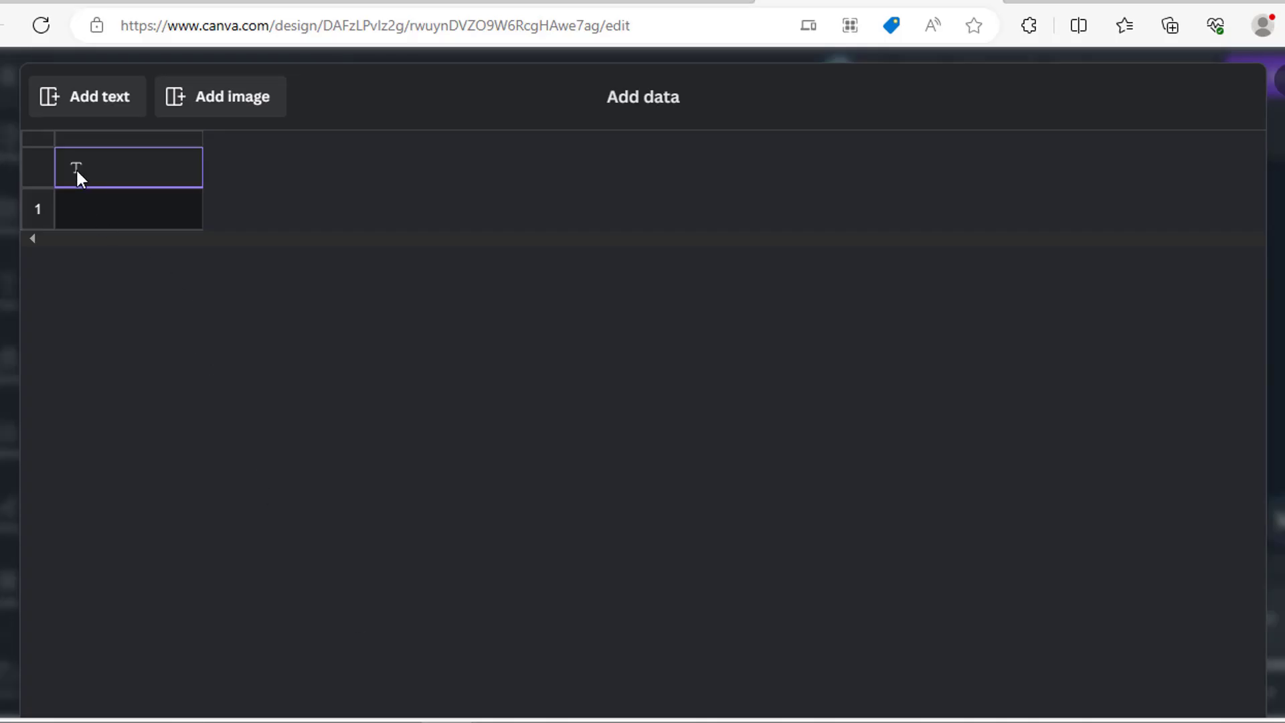
key(ctrl+v)
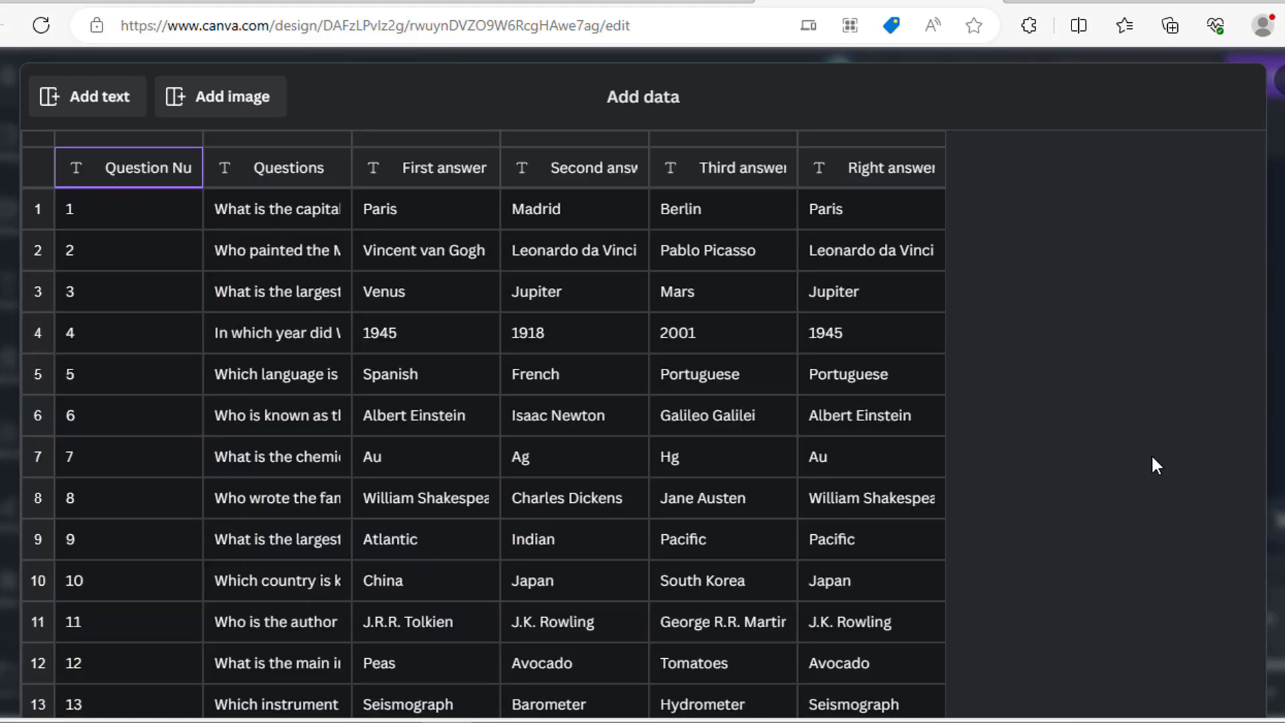
scroll(1275, 413, down, 2)
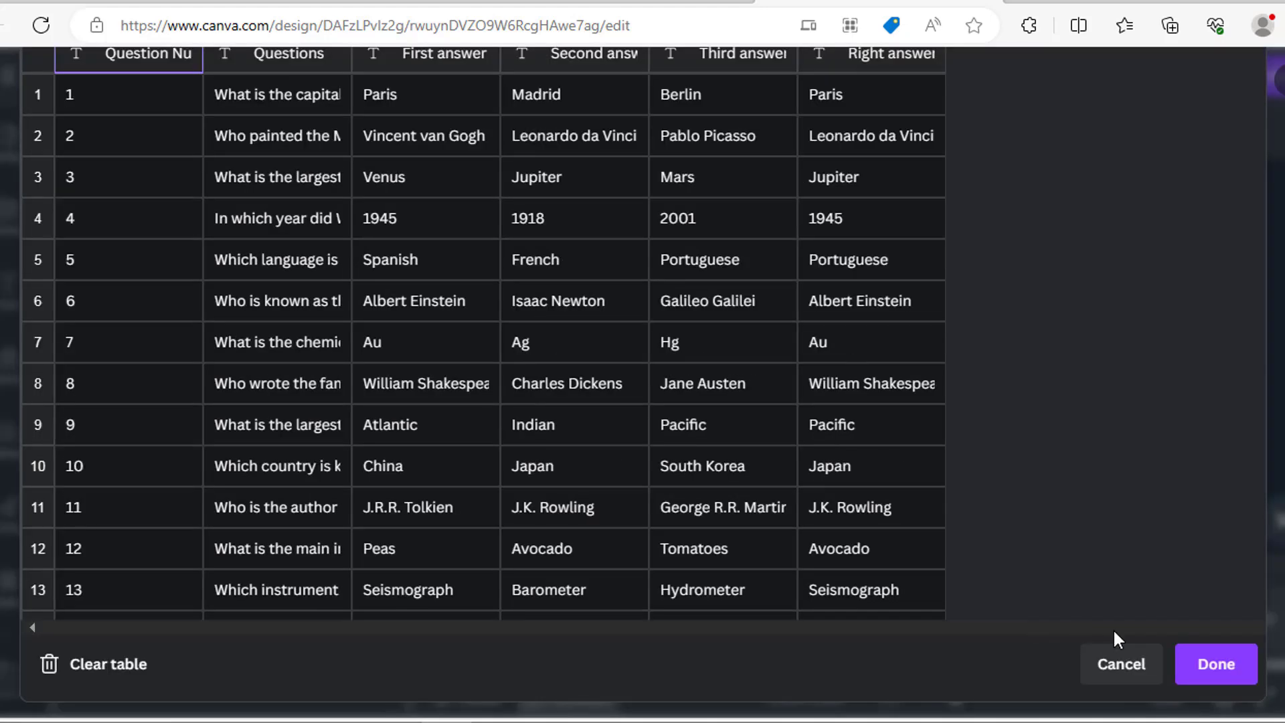
click(1201, 676)
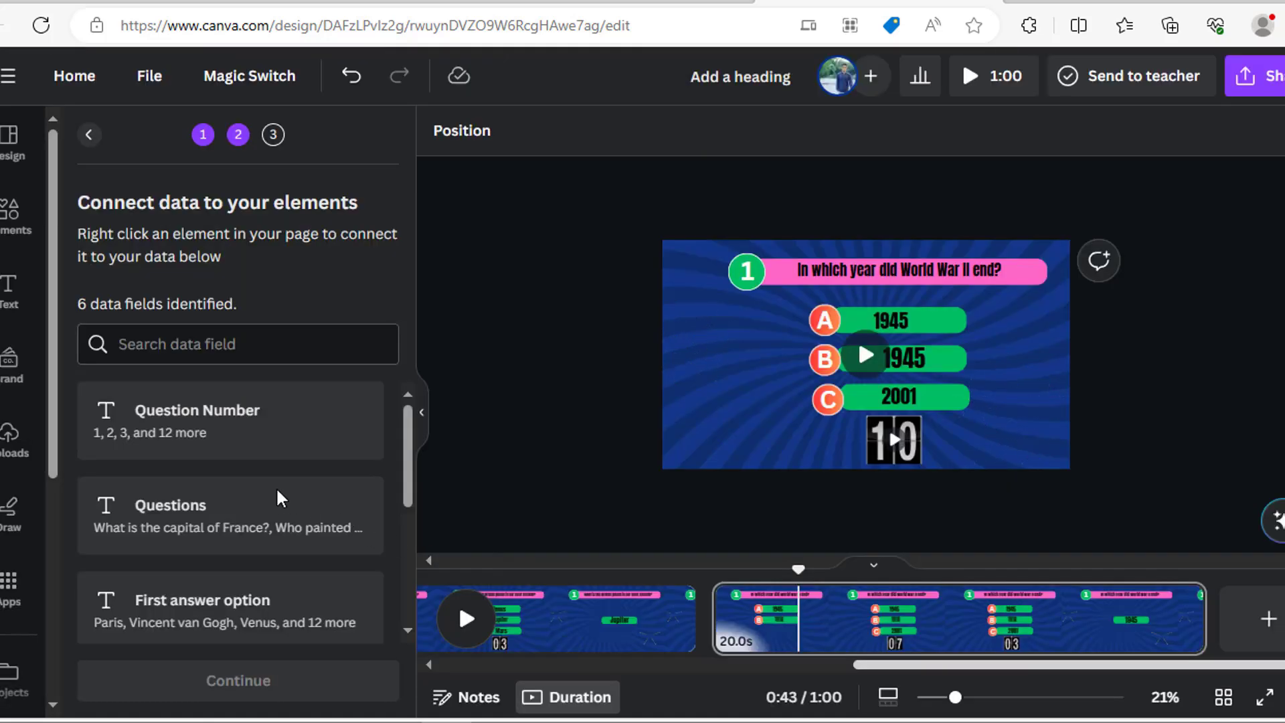
Step: Connect the number in the green circle on the France question page to the Question Number data field
click(872, 271)
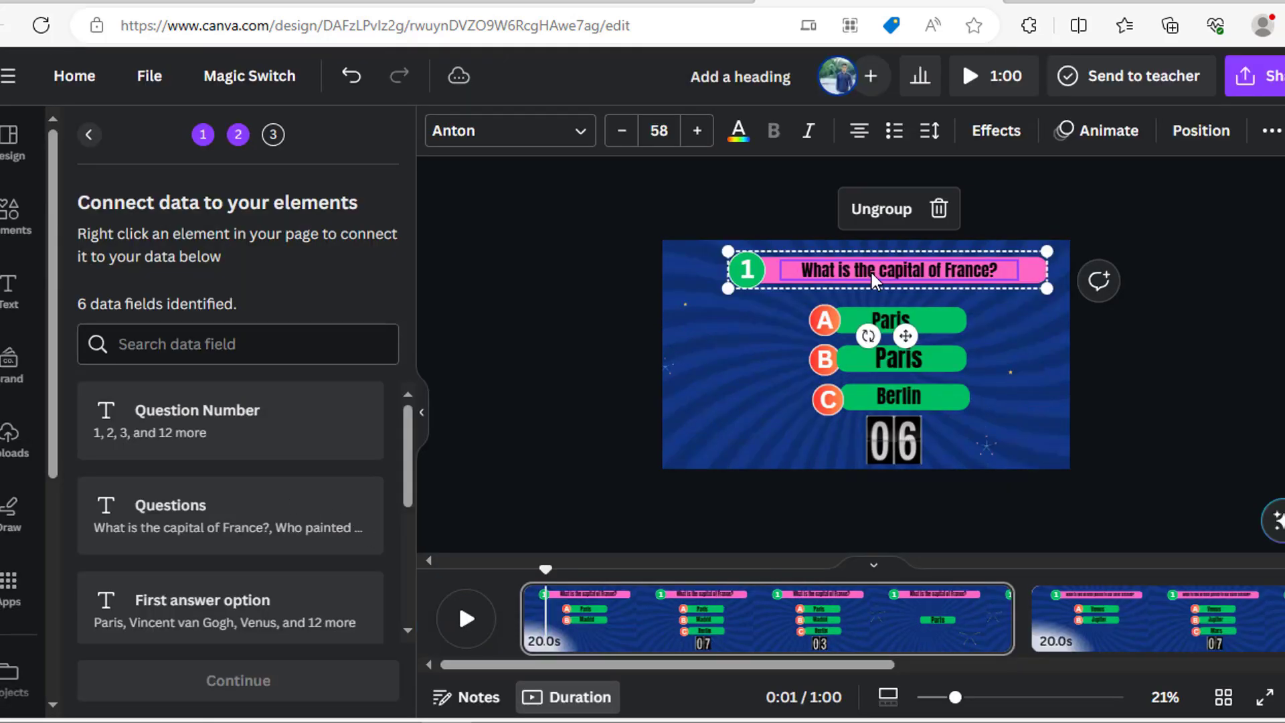
click(743, 272)
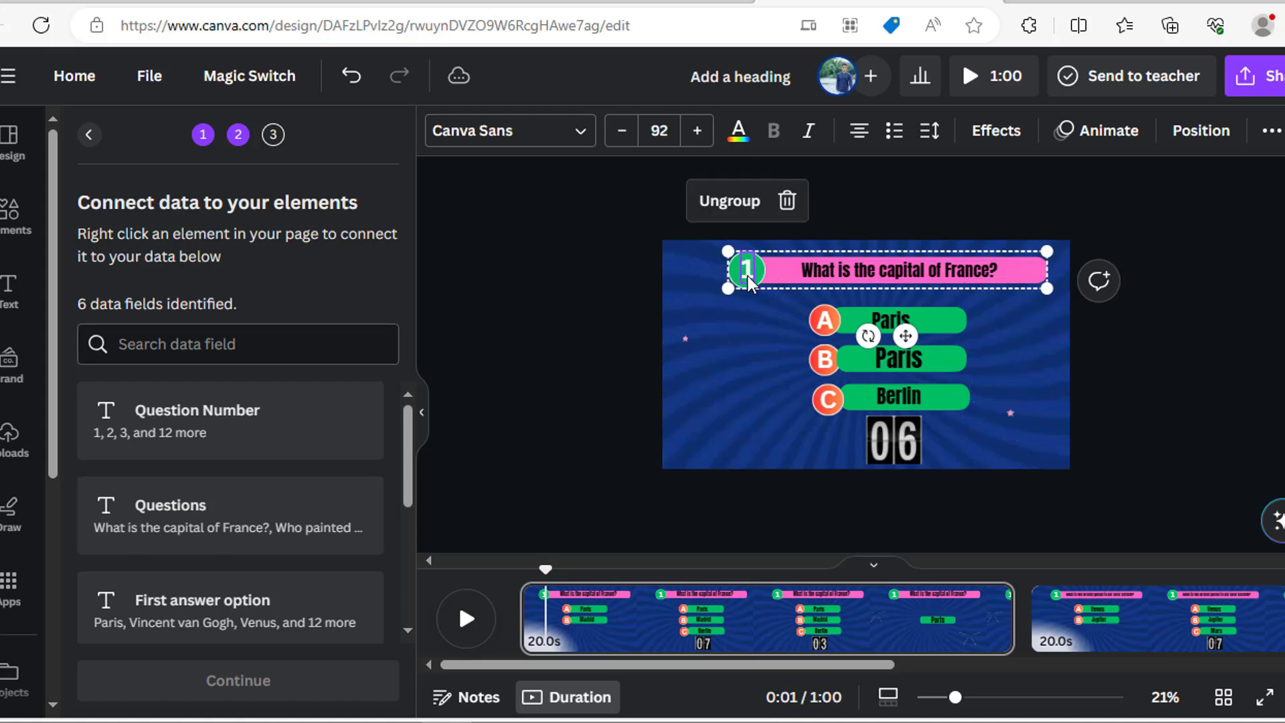
right_click(747, 274)
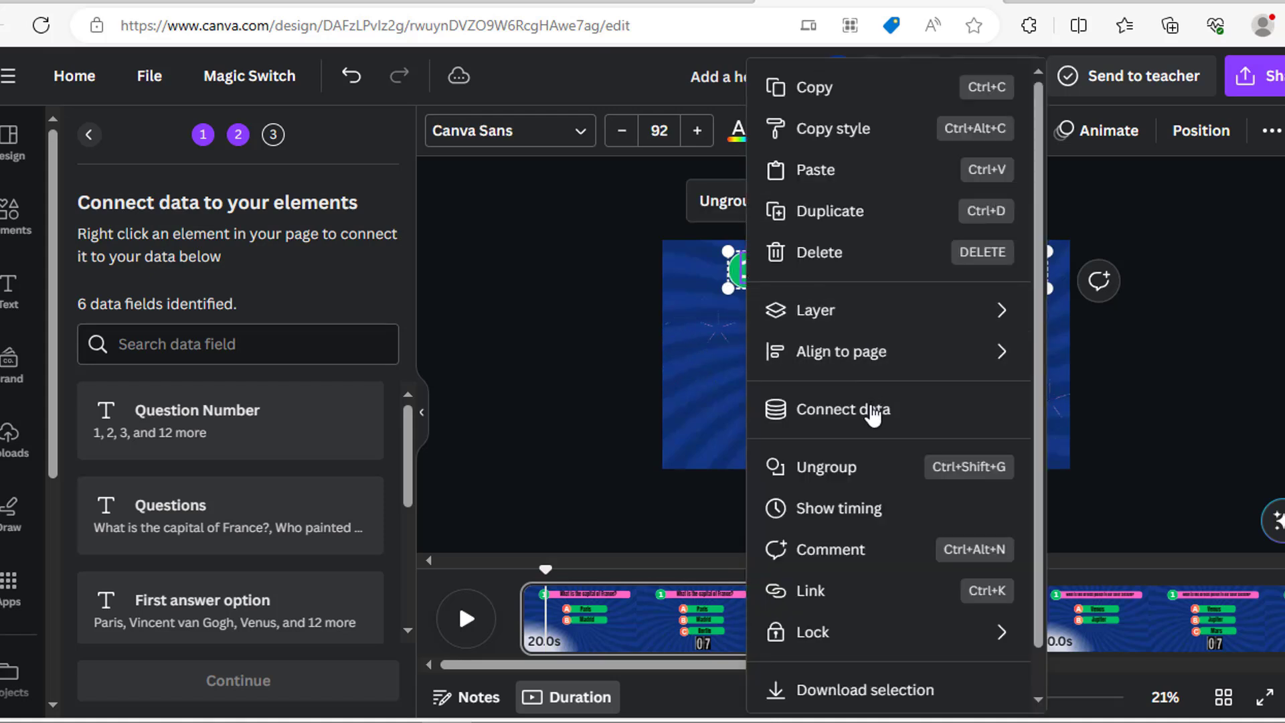
click(797, 411)
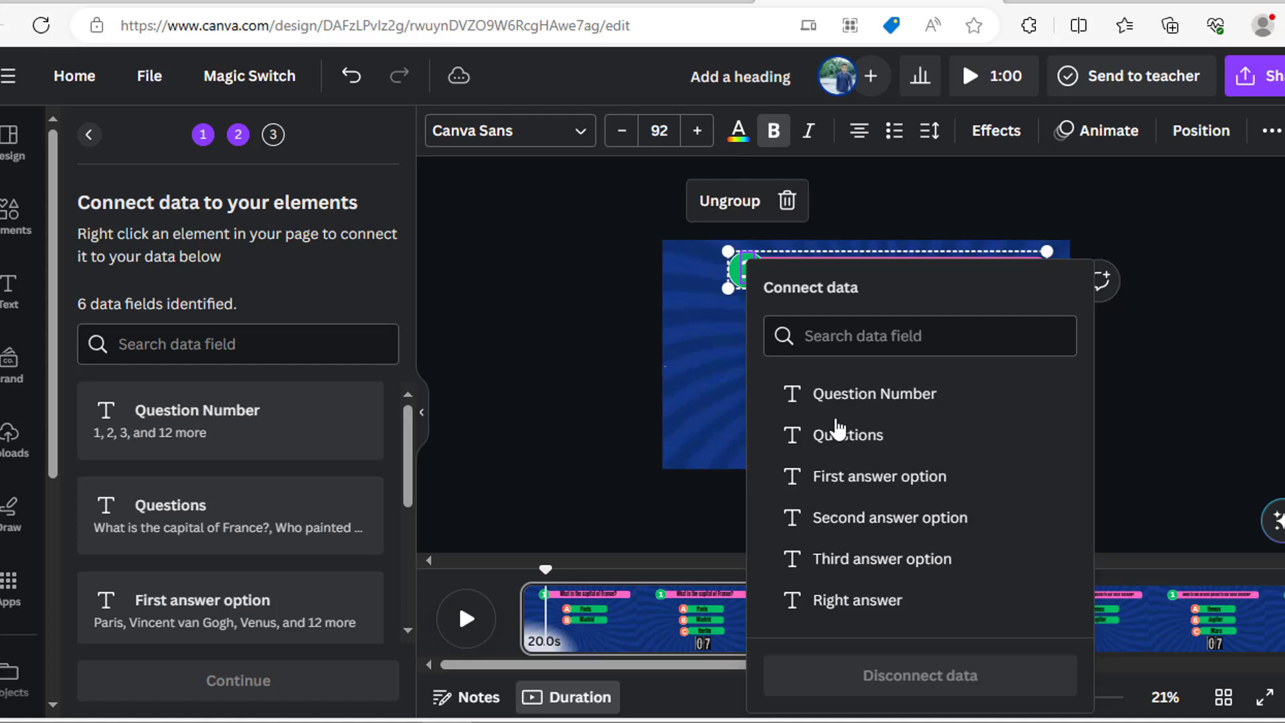
click(857, 389)
Step: Move the separate Paris answer group off option B's bar to the free space beside the answer options
click(860, 265)
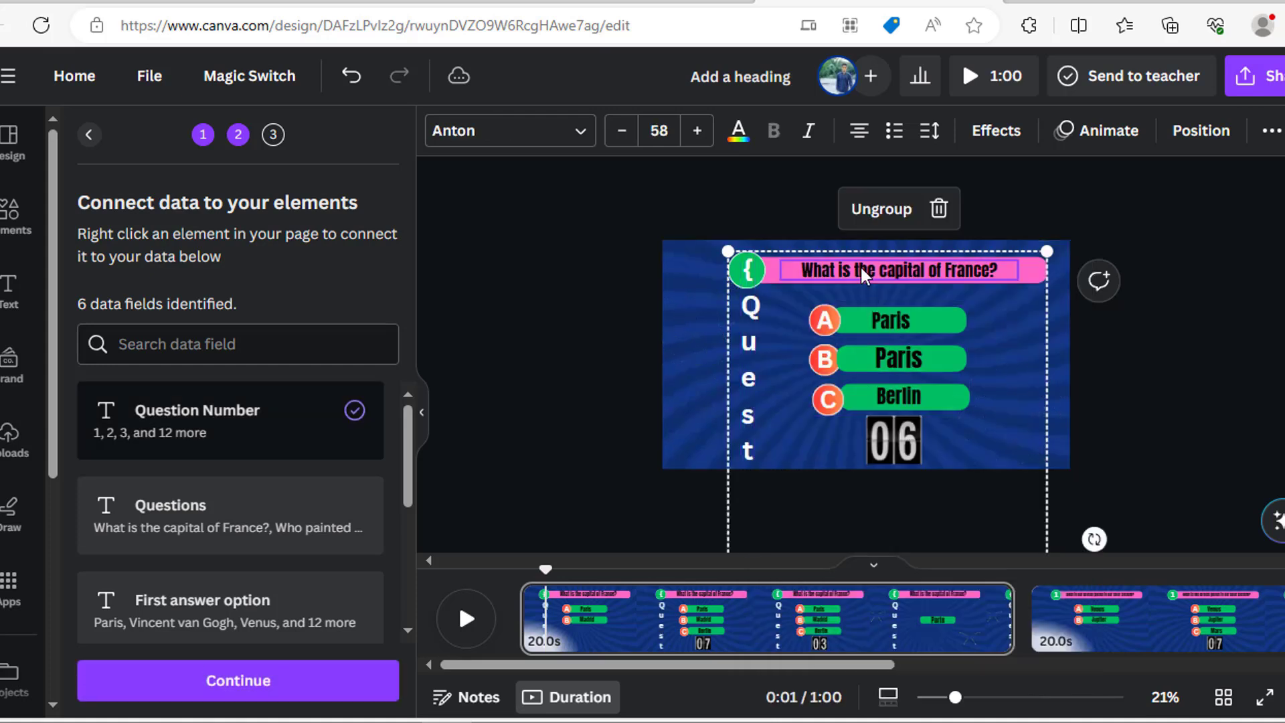
click(888, 359)
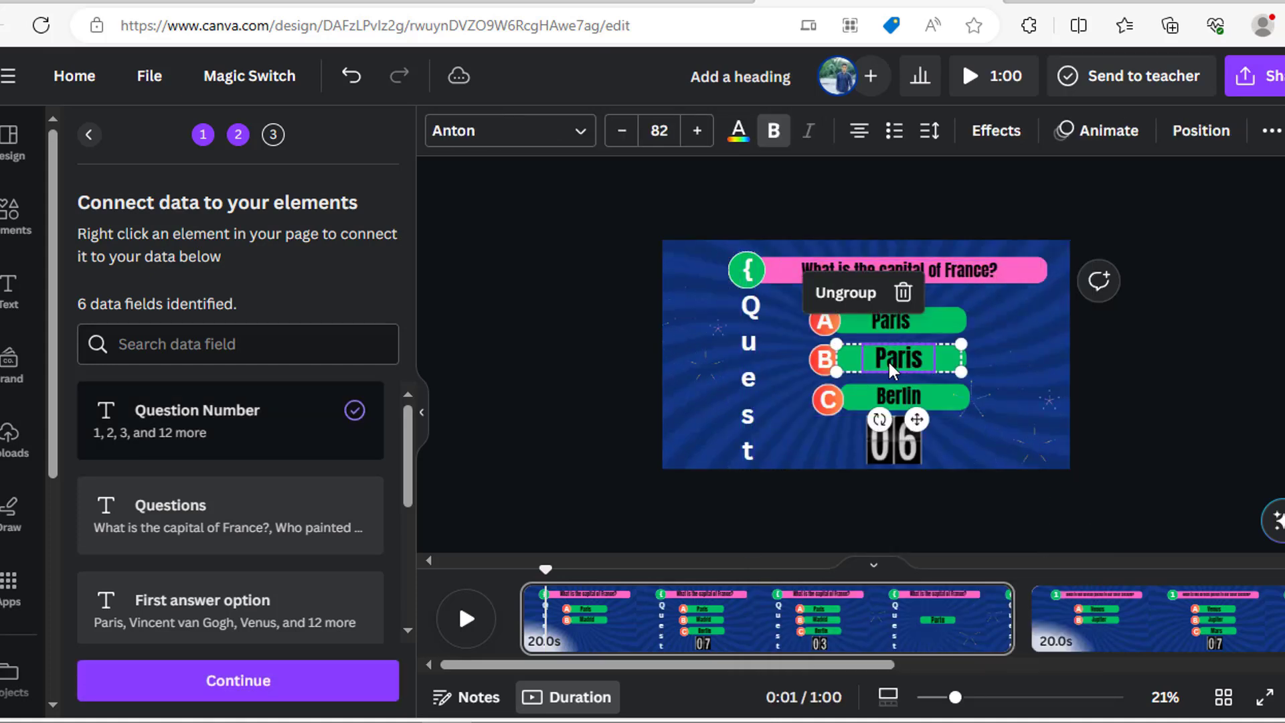
drag(893, 359, 1019, 344)
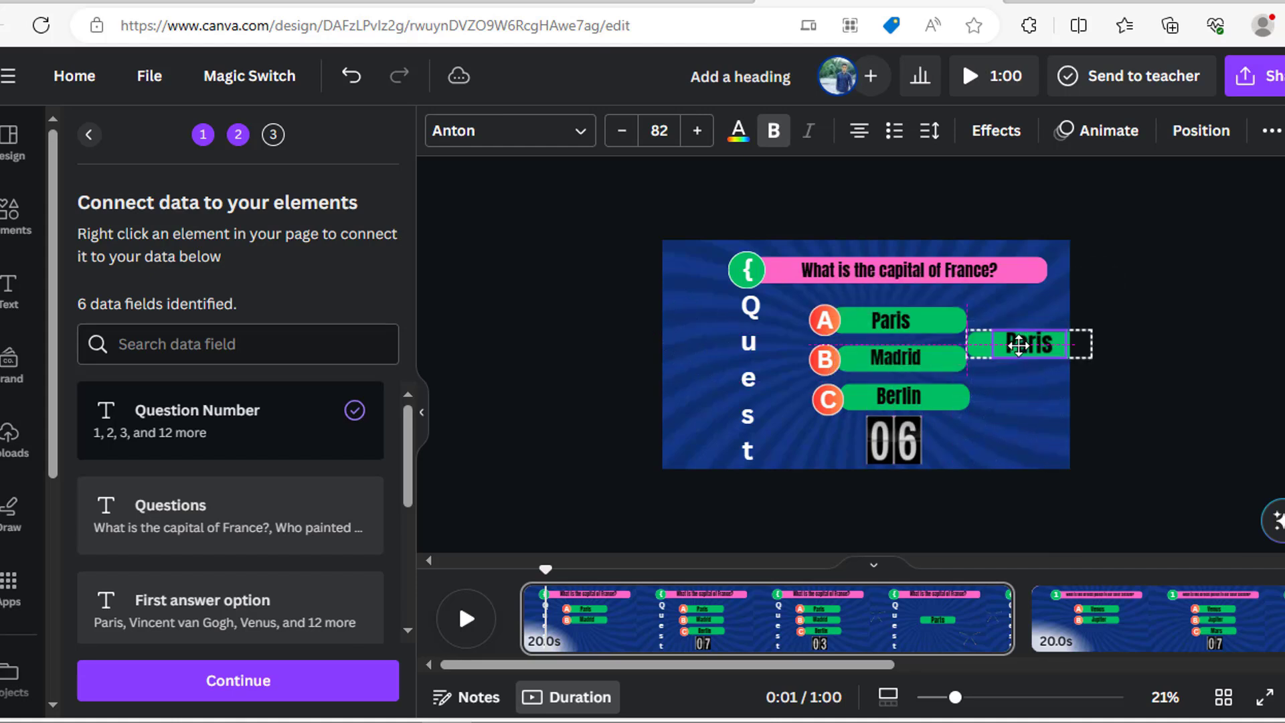
drag(1018, 345, 1019, 345)
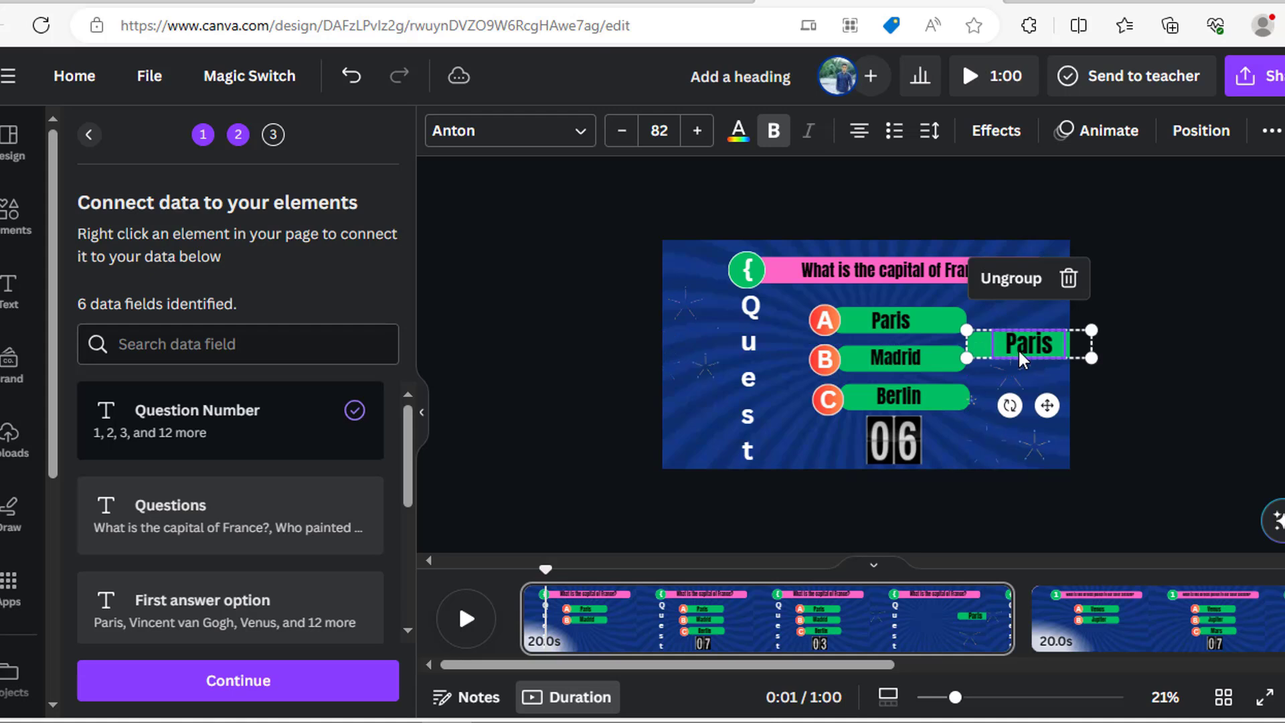
Step: Connect the question text in the pink bar to the Questions data field
click(867, 271)
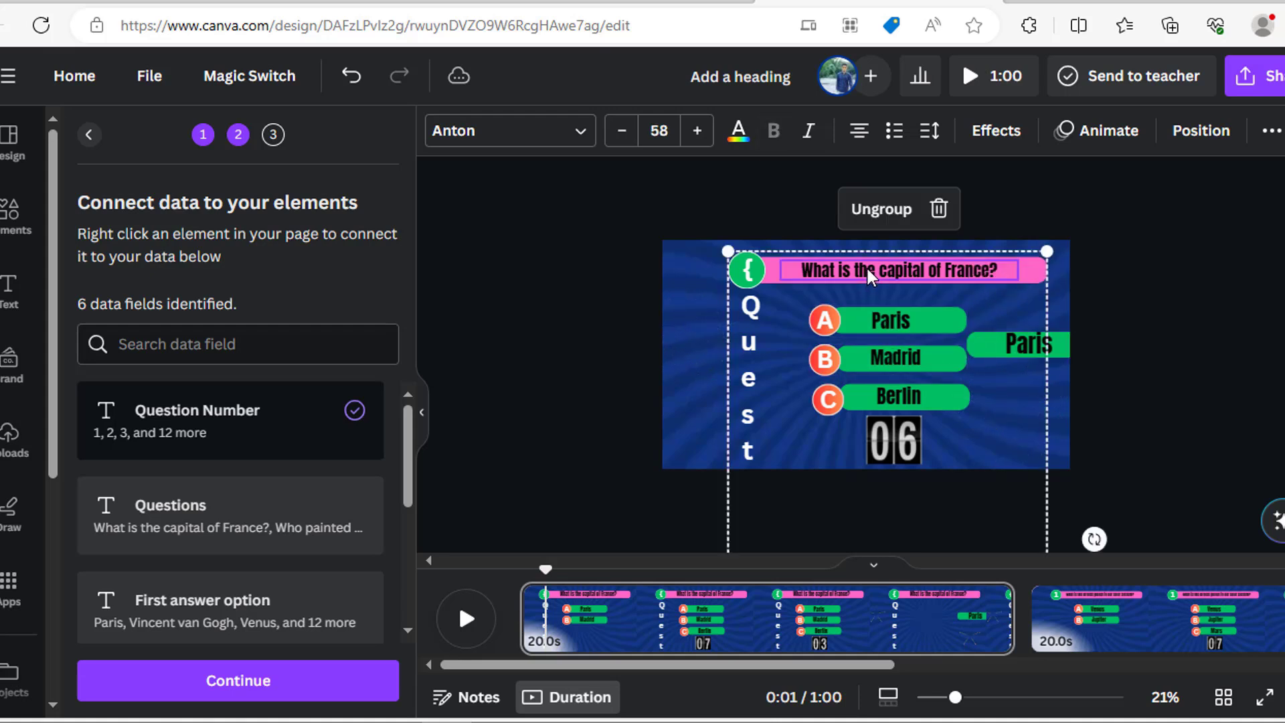
right_click(866, 269)
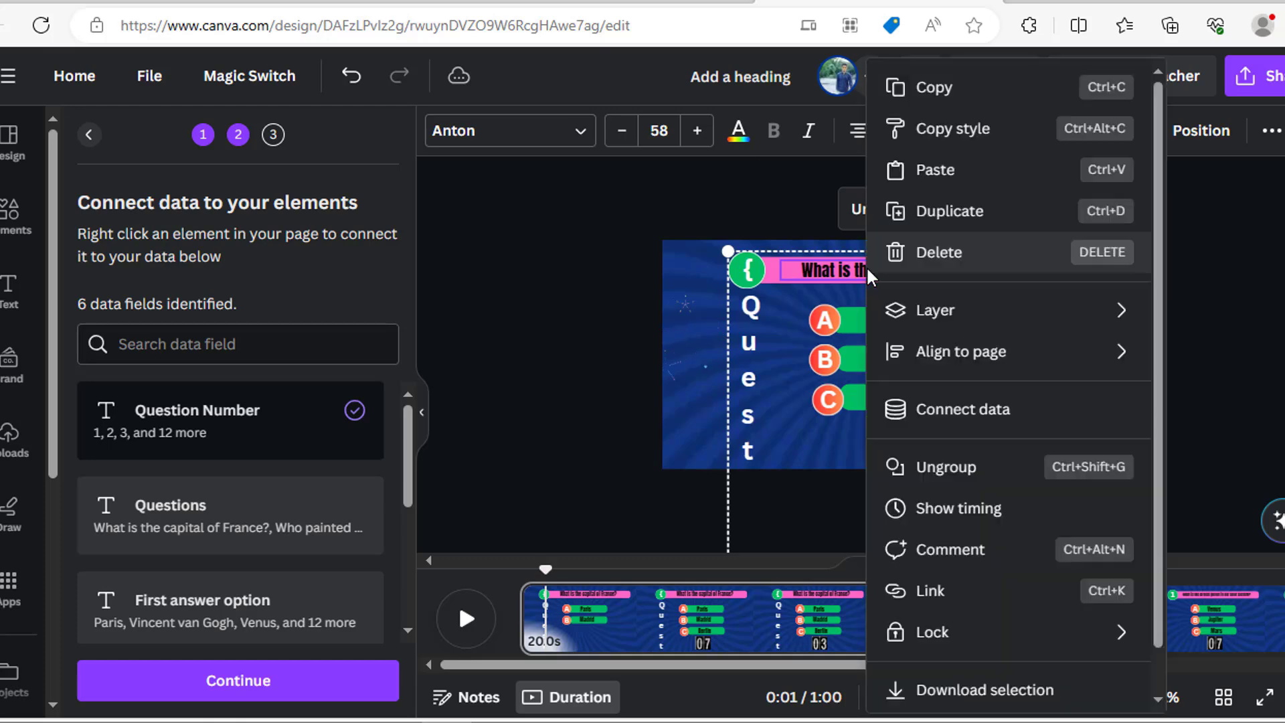
click(937, 409)
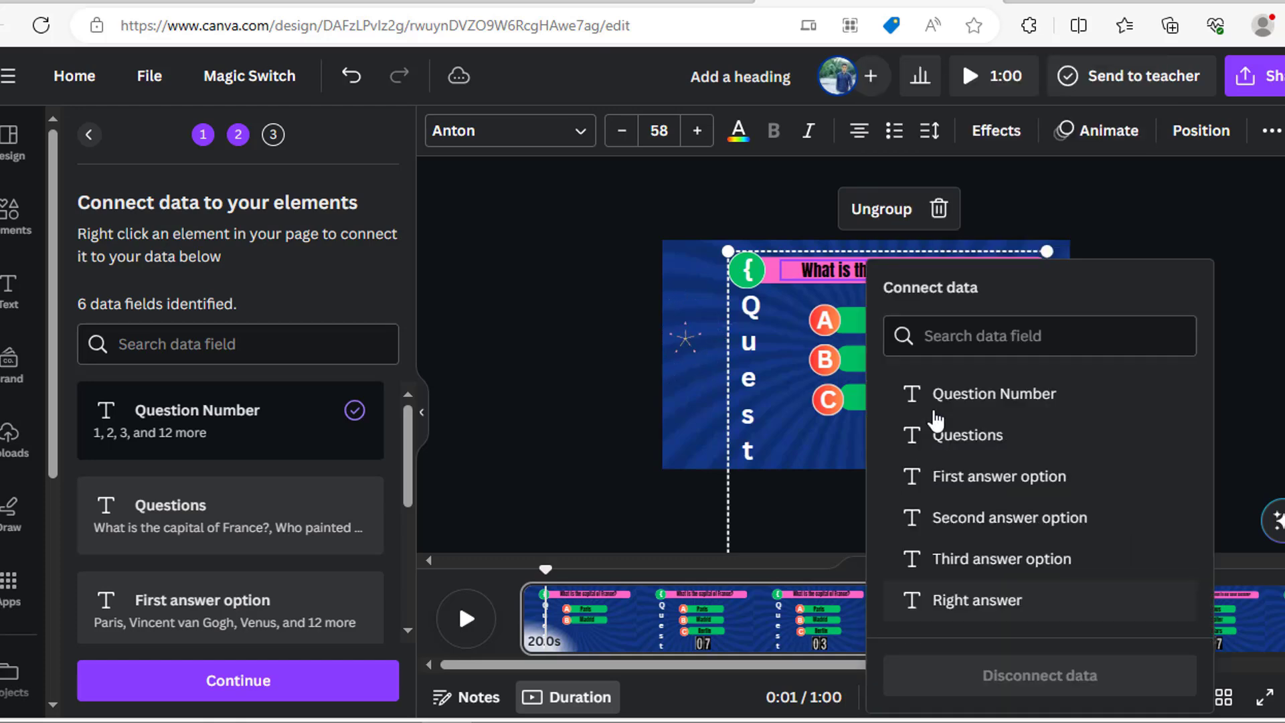
click(947, 435)
Step: Connect option A's text to the First answer option field and option B's text to the Second answer option field
click(897, 320)
right_click(893, 318)
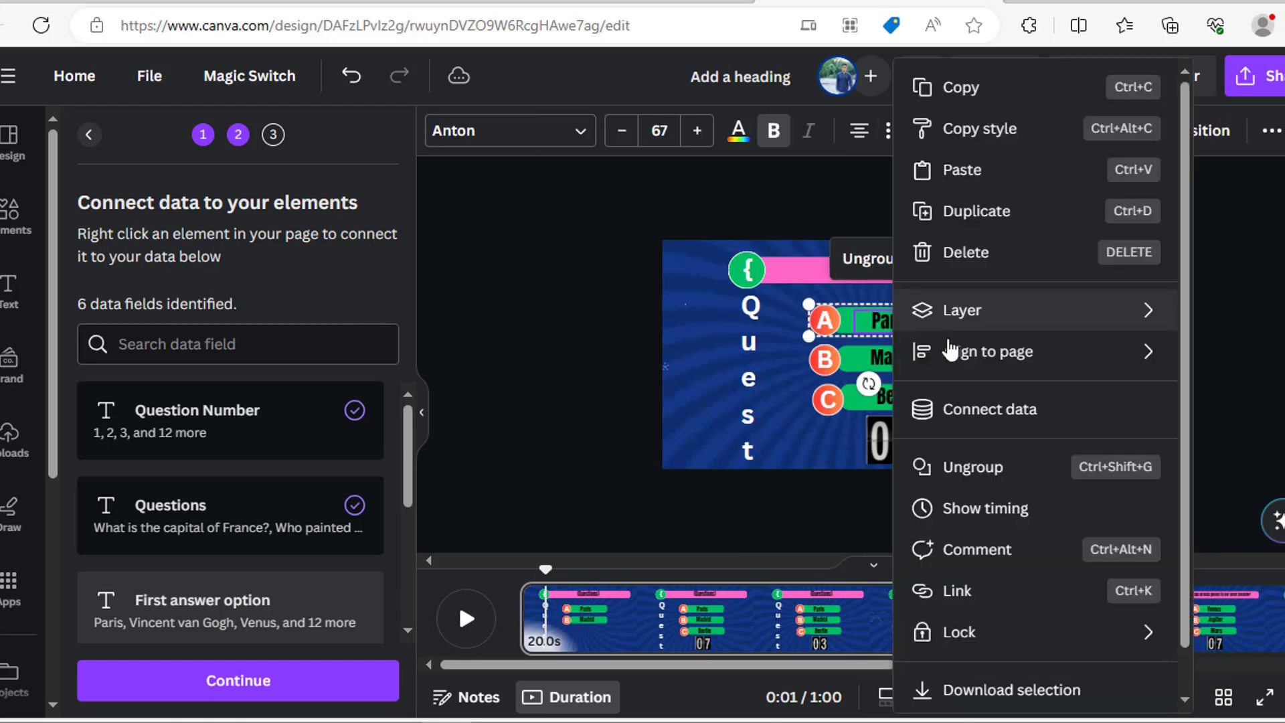
click(974, 409)
click(992, 475)
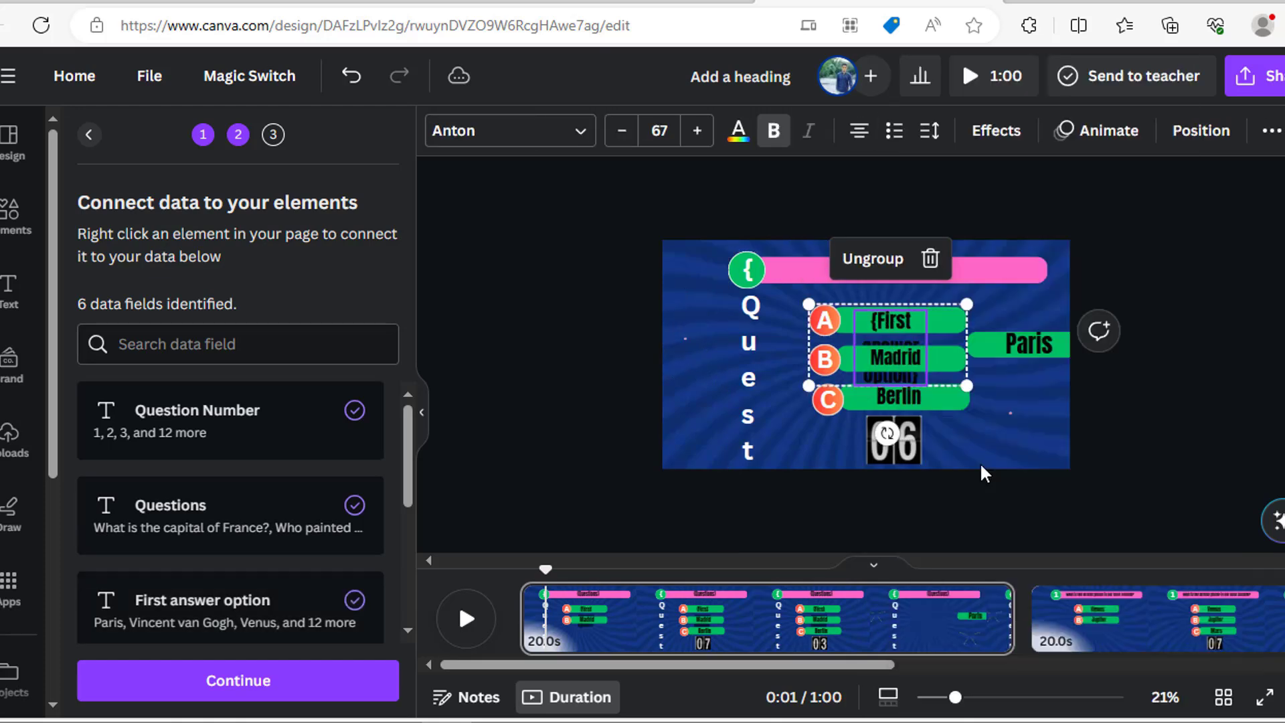
click(886, 351)
right_click(886, 351)
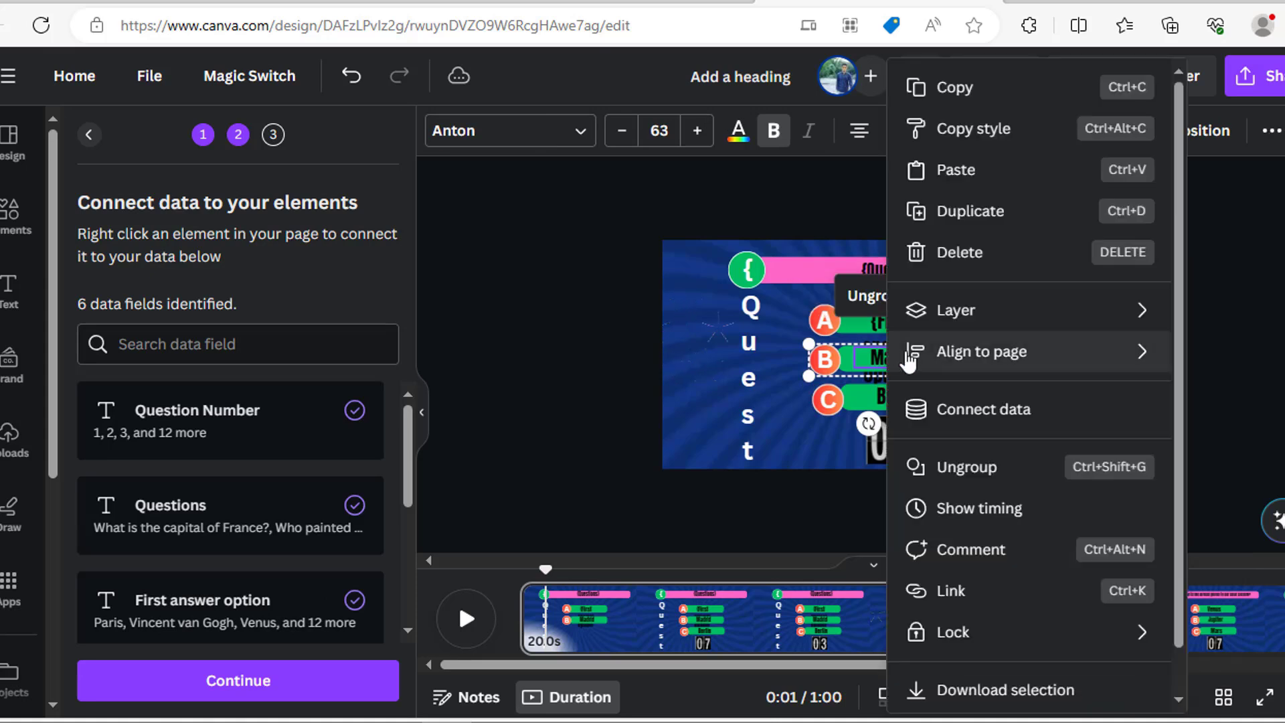
click(975, 410)
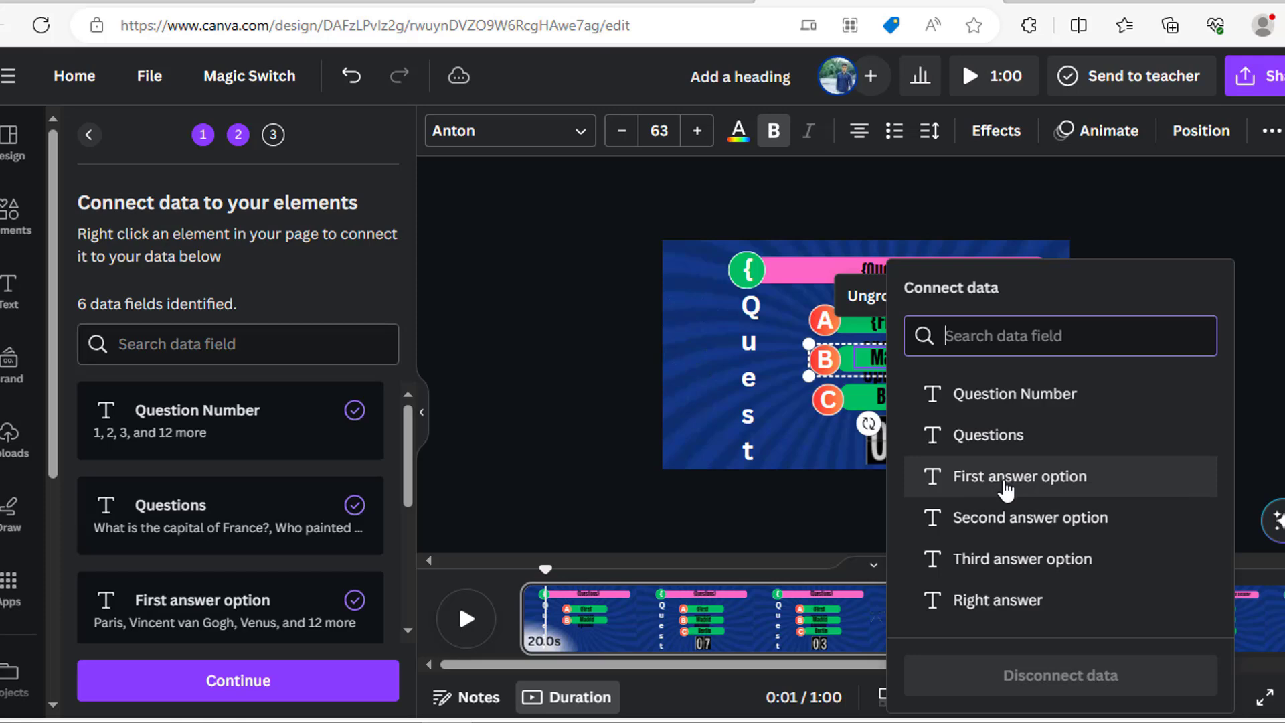
click(1010, 520)
Step: Connect option C's Berlin text to the Third answer option data field
click(890, 399)
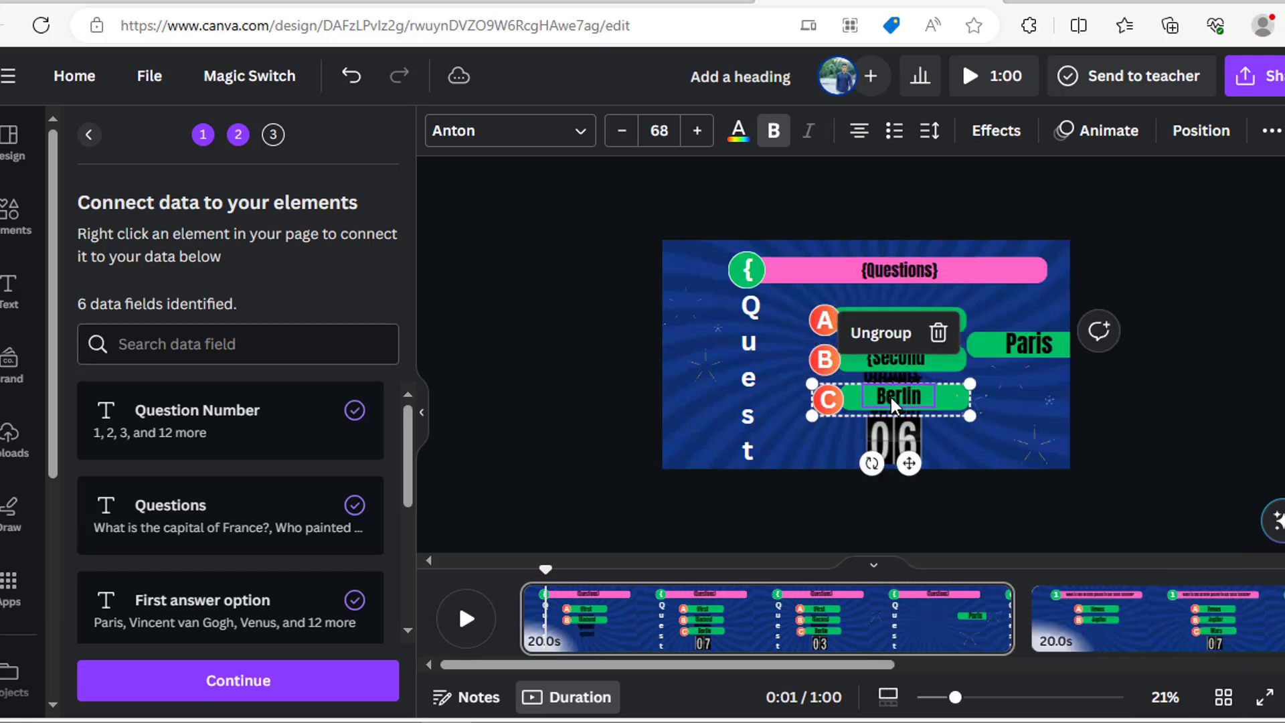
right_click(890, 395)
click(961, 408)
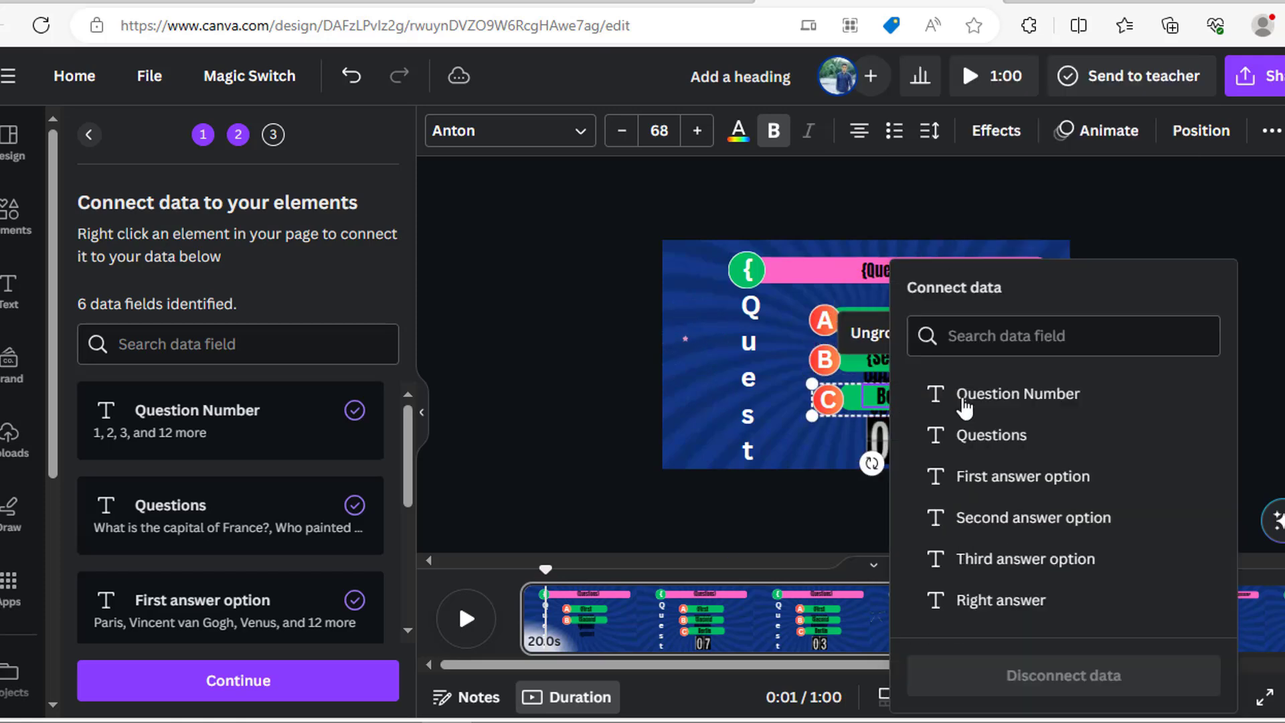
click(1008, 560)
Step: Connect the separate Paris answer text to the Right answer field and move its group back over option B's bar
click(1022, 343)
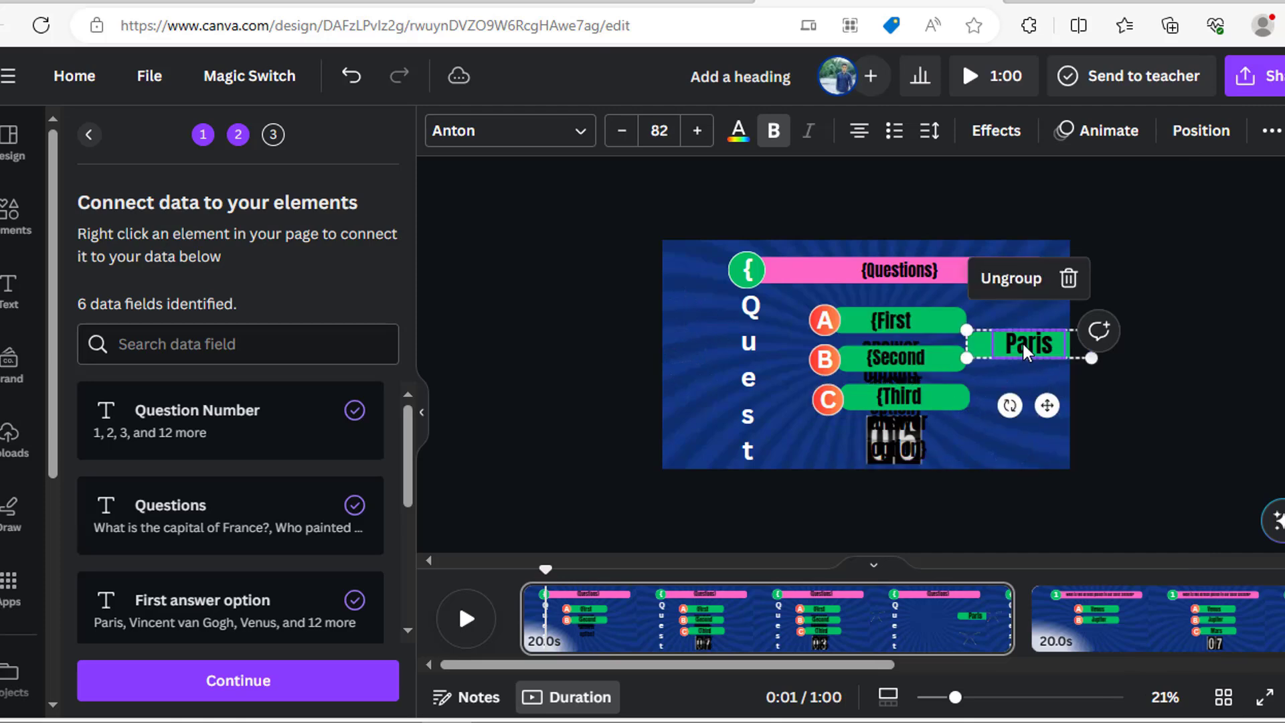
right_click(1022, 341)
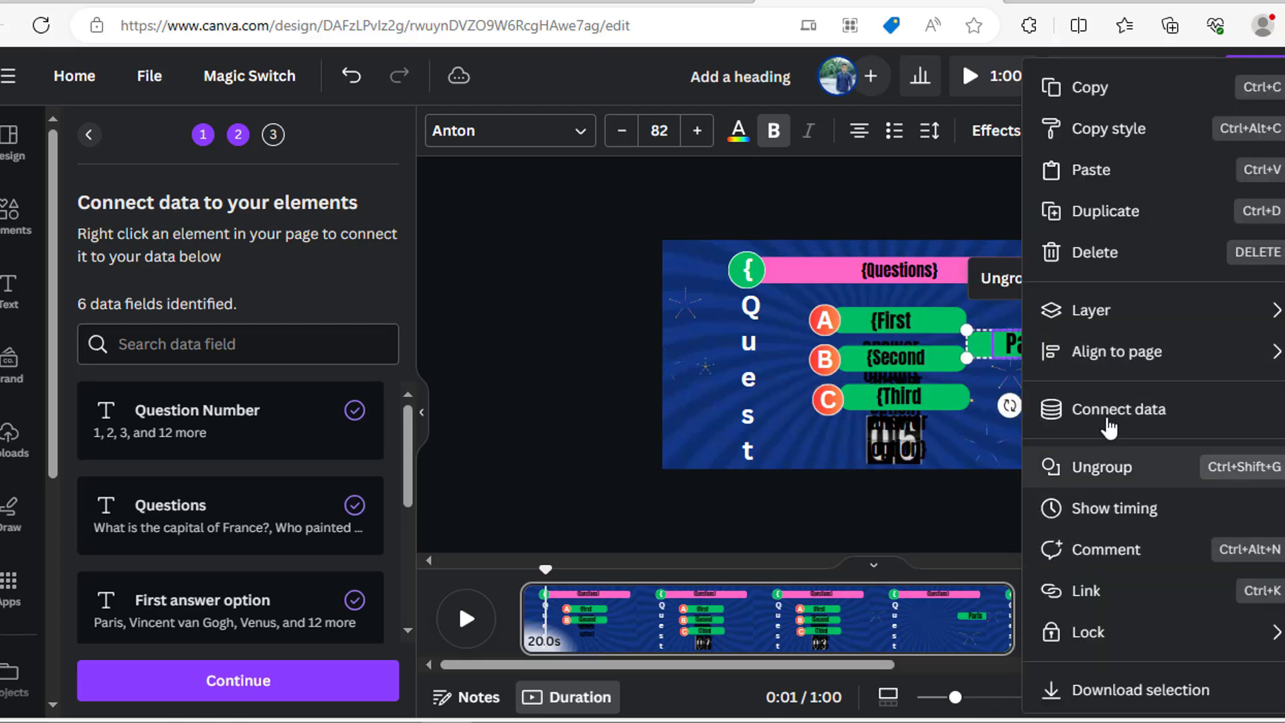
click(1073, 416)
click(787, 600)
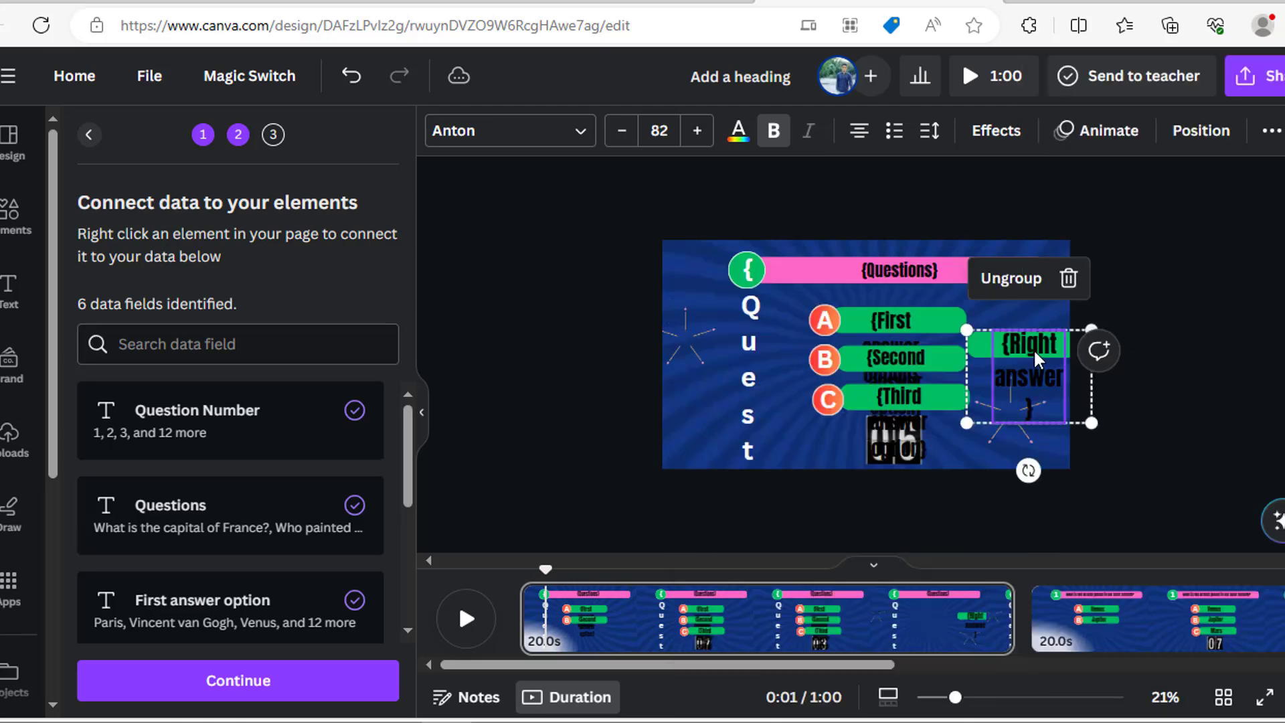
drag(1034, 346, 831, 364)
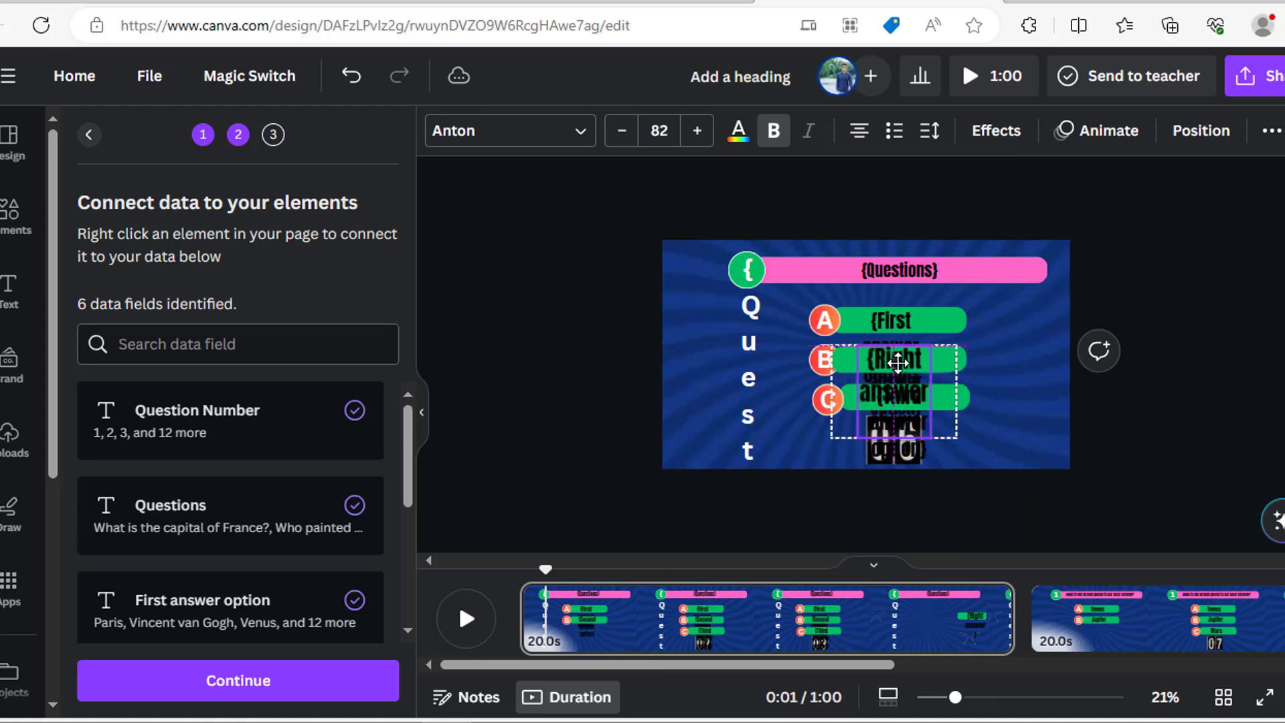
Step: Review the connected data fields, continue to applying the data and generate 15 designs with all rows selected
drag(403, 469, 377, 652)
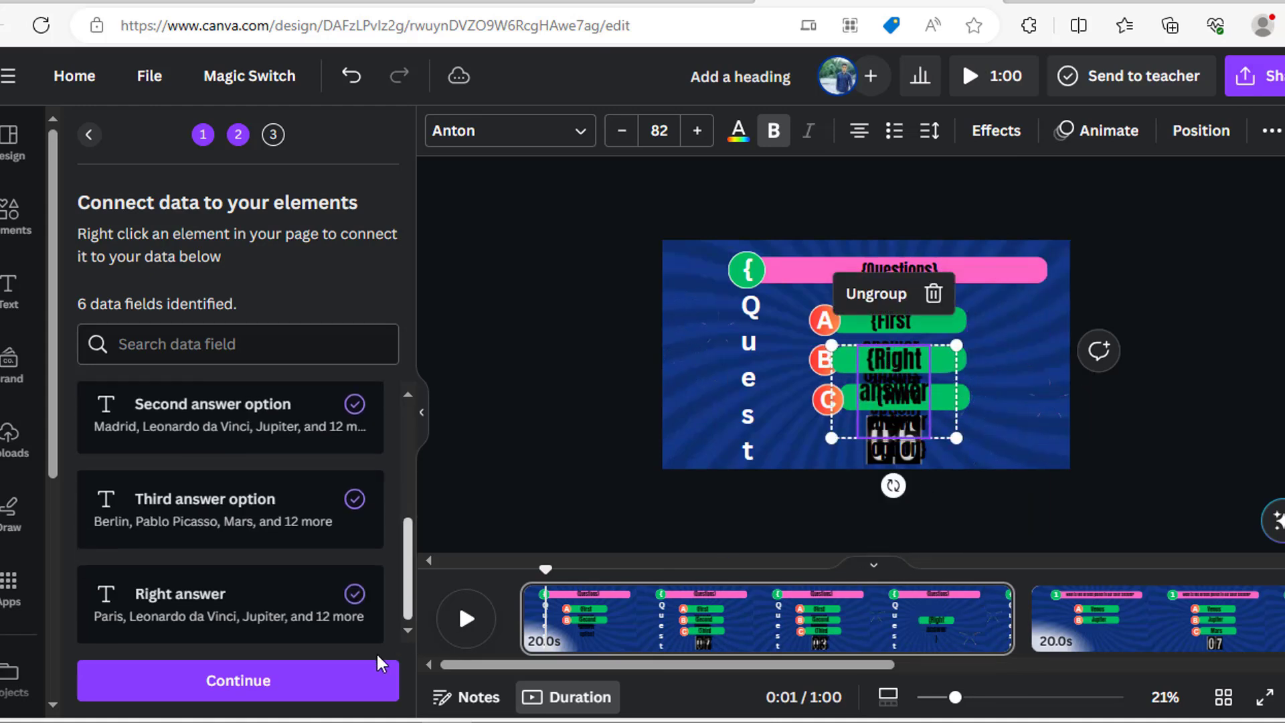
click(229, 695)
click(261, 696)
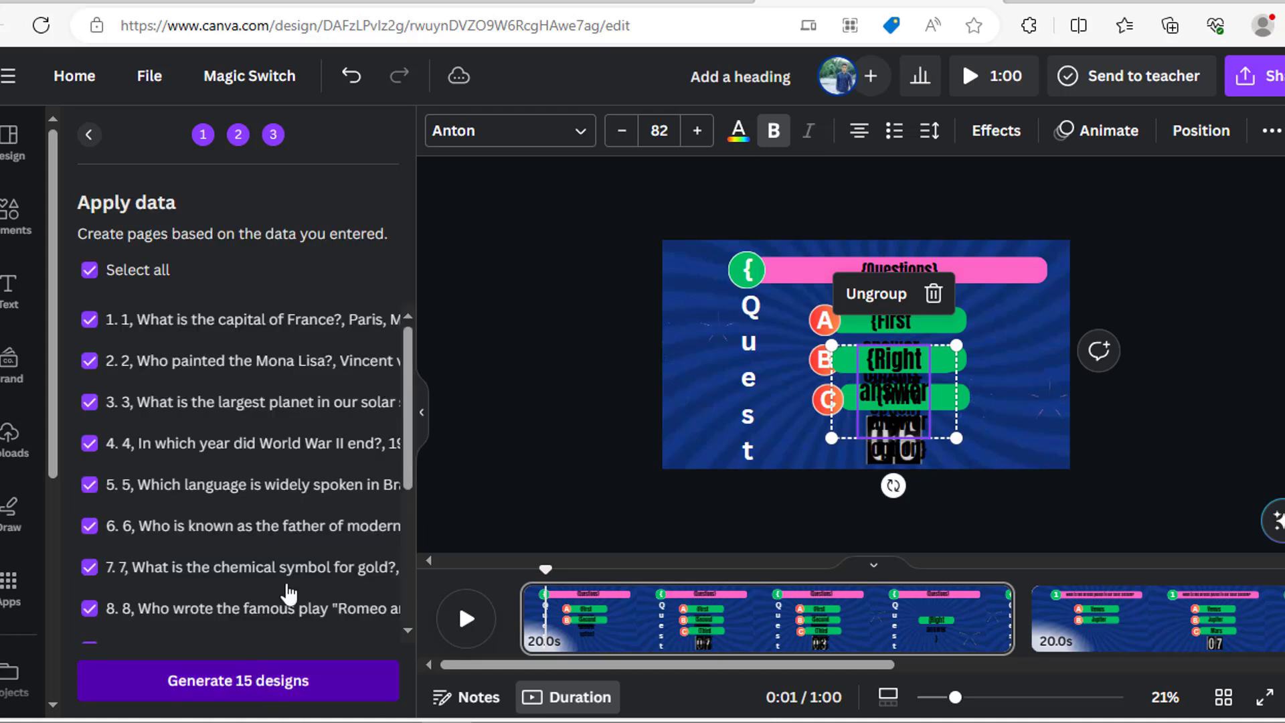